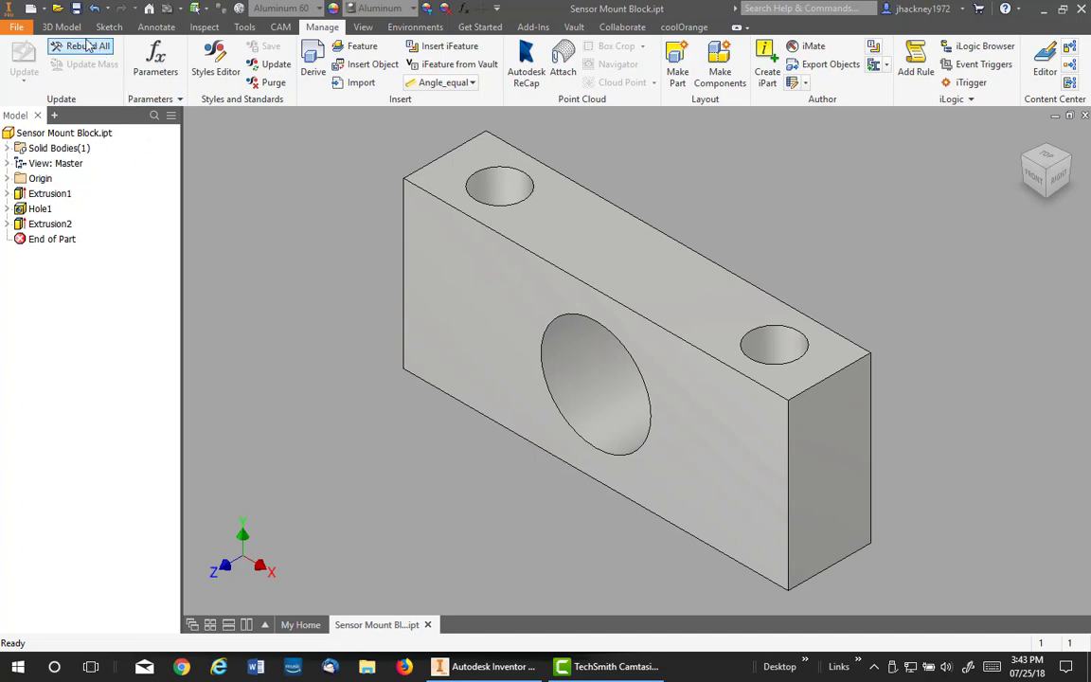
- Switch to the Get Started tab to reach the project commands
left_click(476, 28)
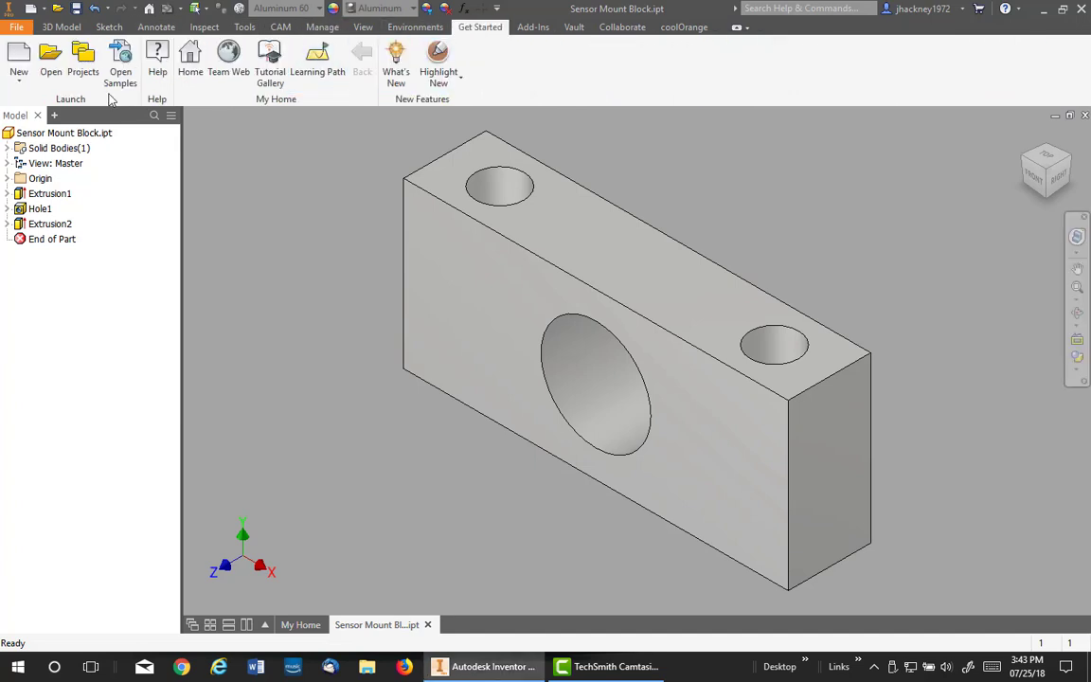
- Review the Imaginit 2019 Project's Content Center libraries without creating a library, then close Projects
left_click(83, 64)
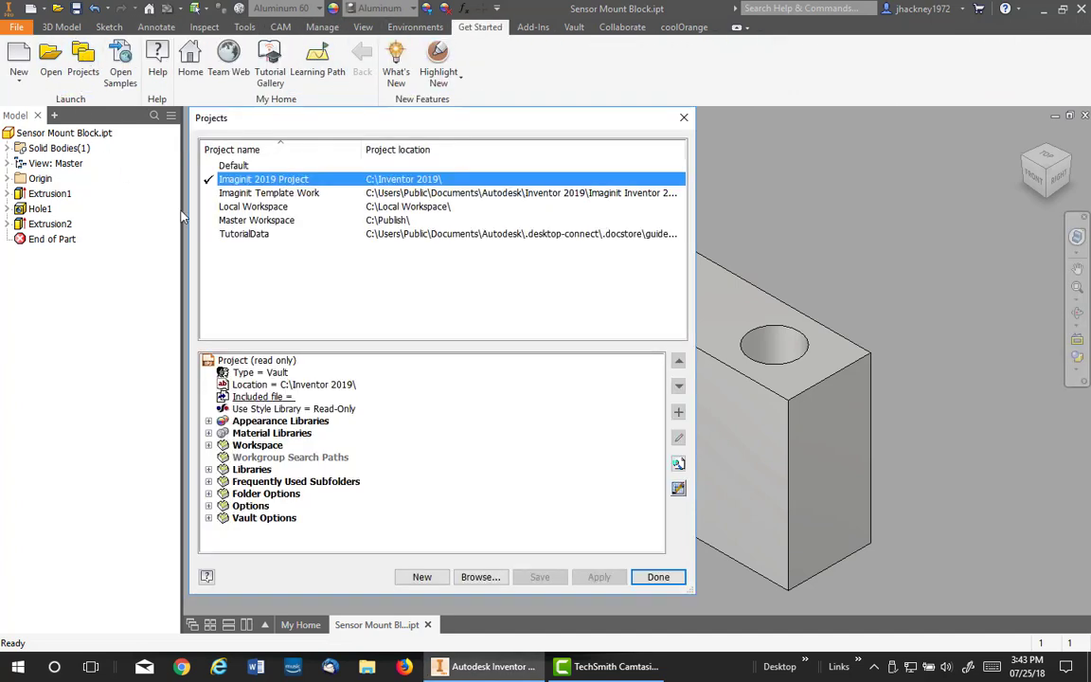
left_click(678, 488)
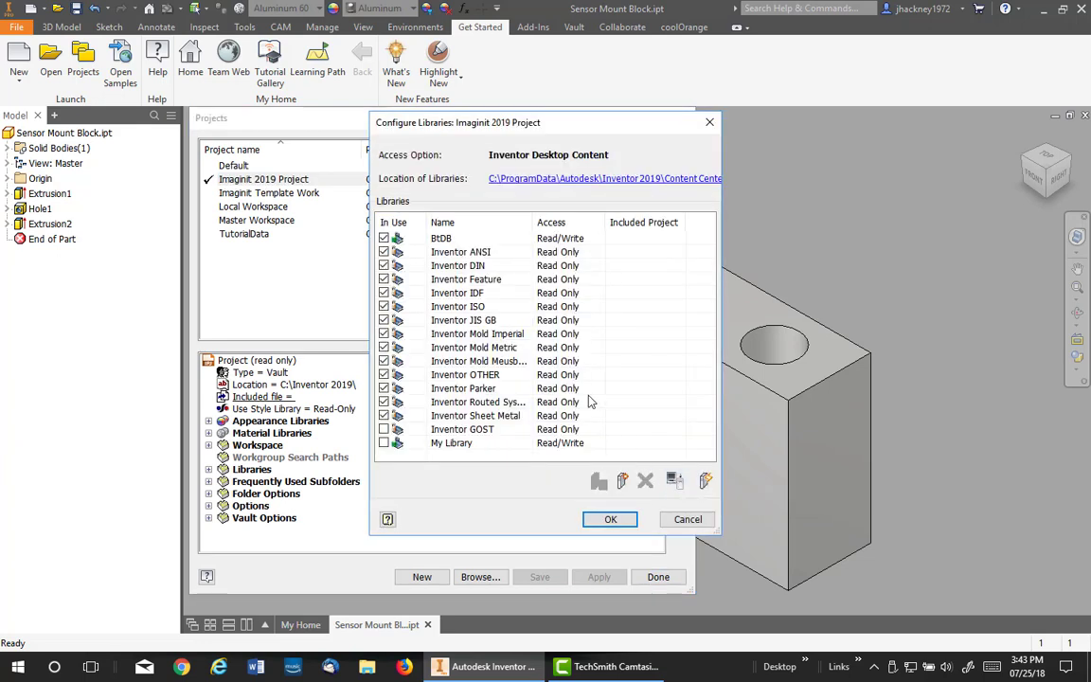
left_click(623, 481)
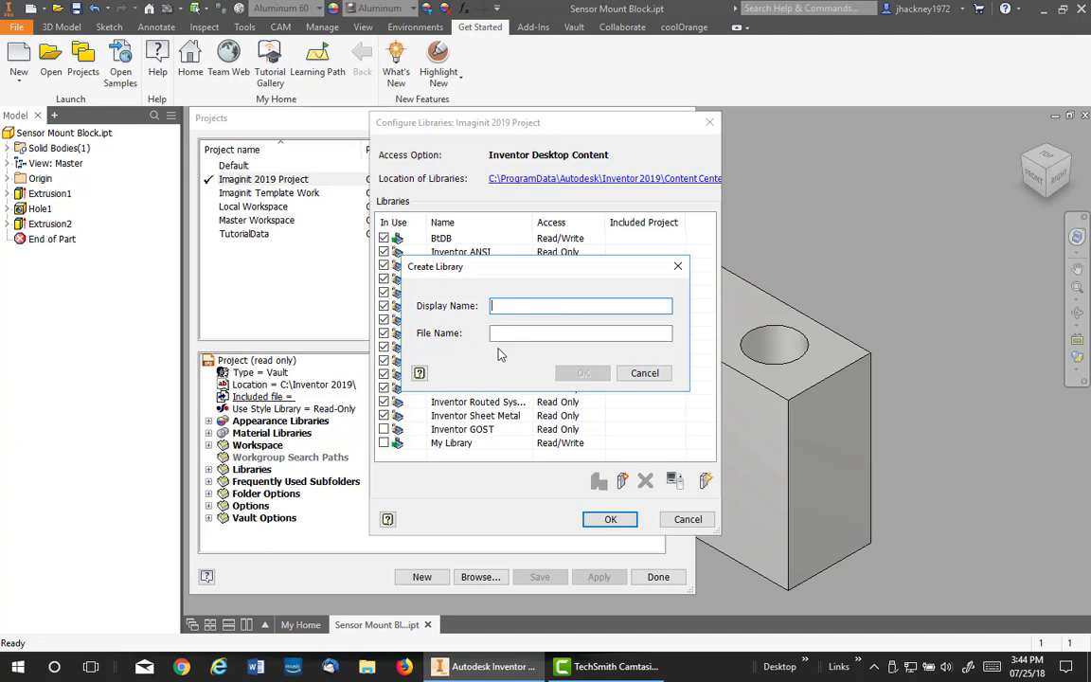
left_click(646, 372)
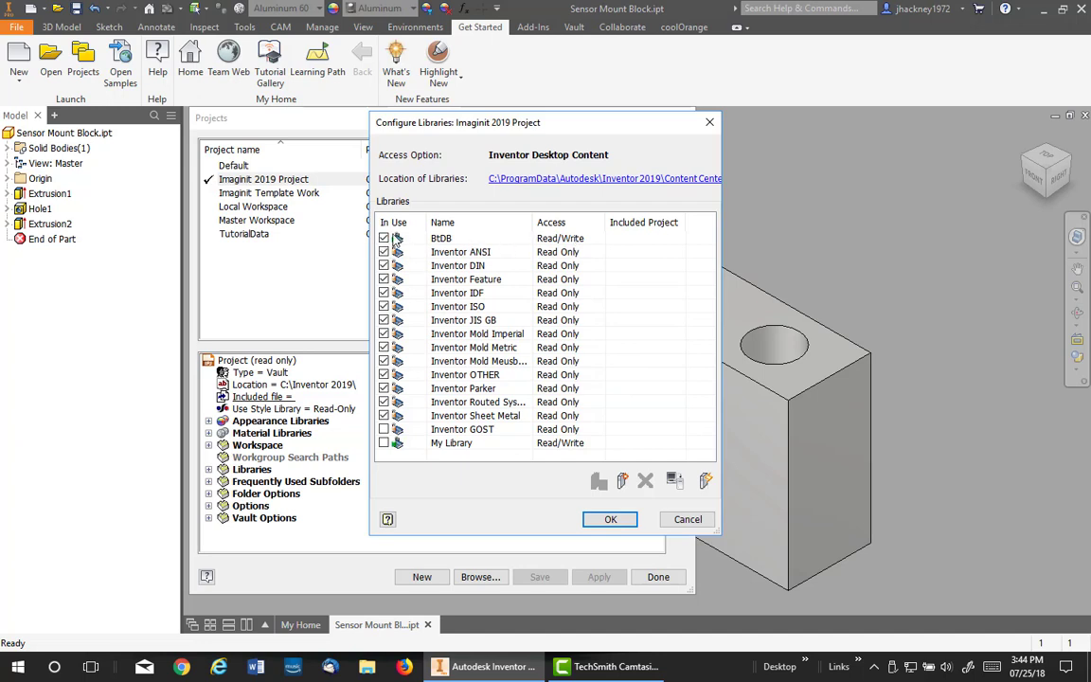
left_click(616, 519)
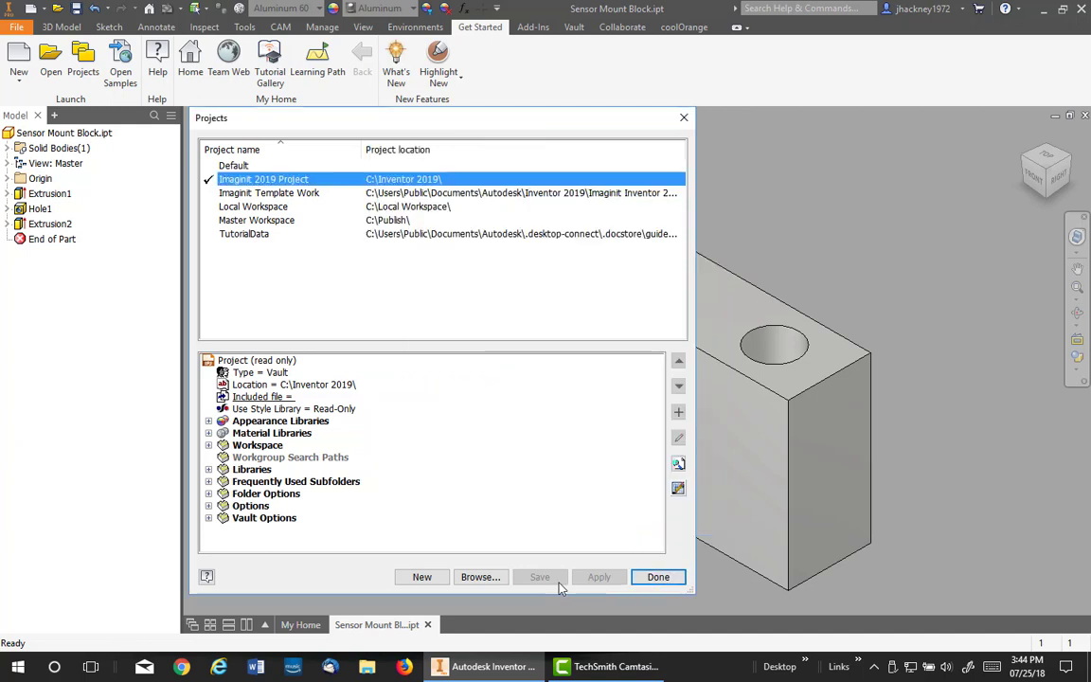
left_click(659, 577)
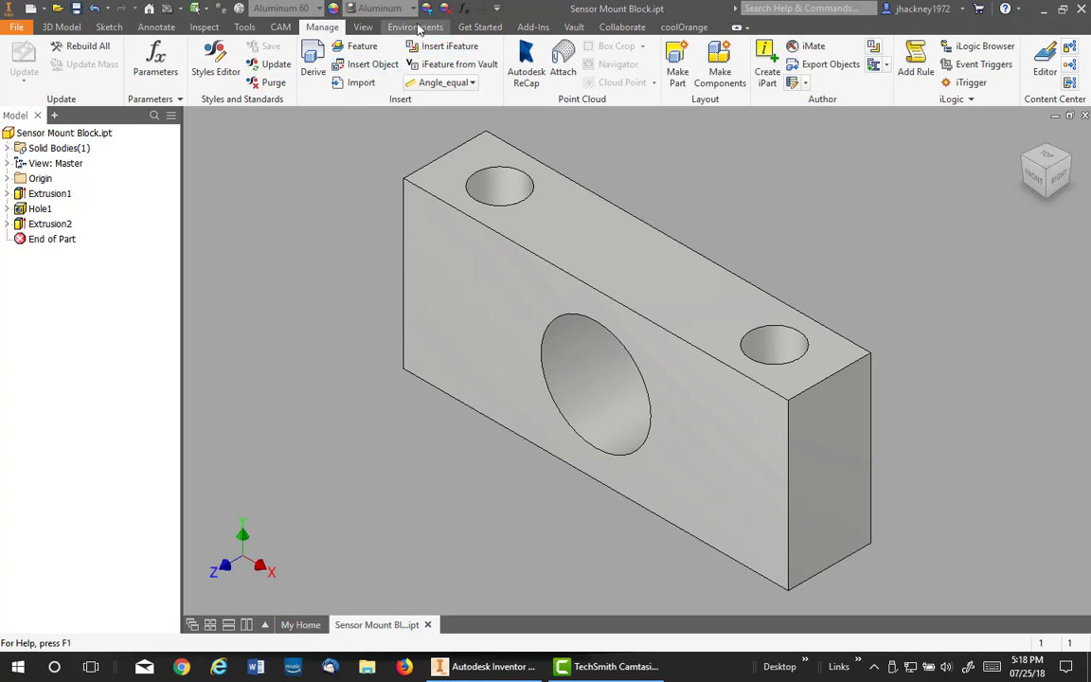
key("ctrl+shift+p")
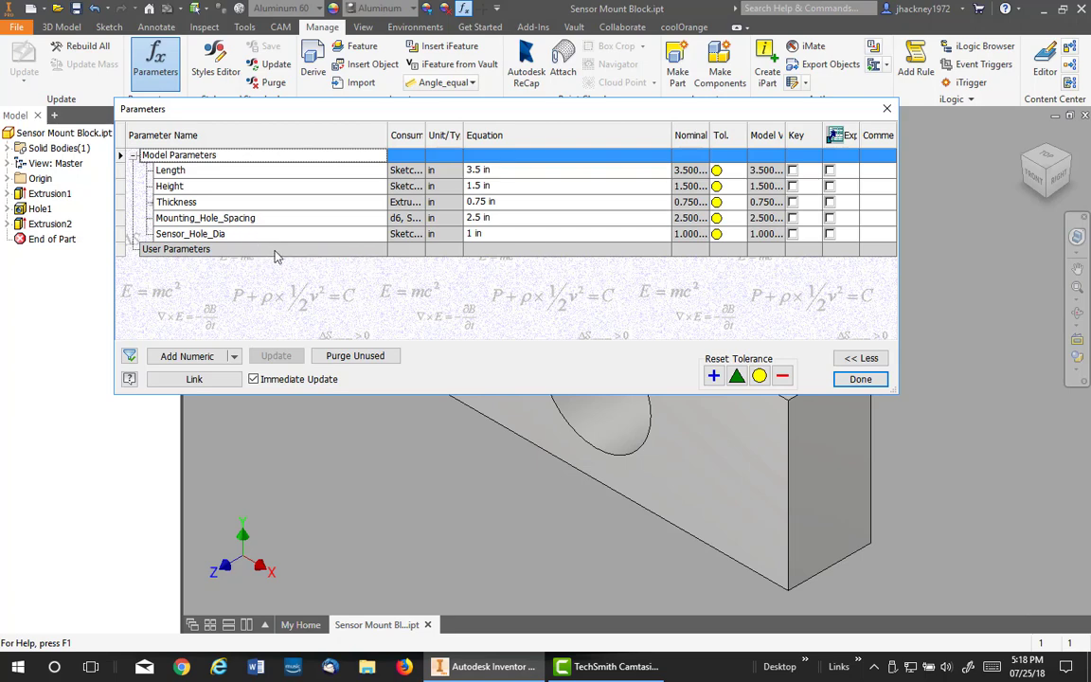
left_click(862, 379)
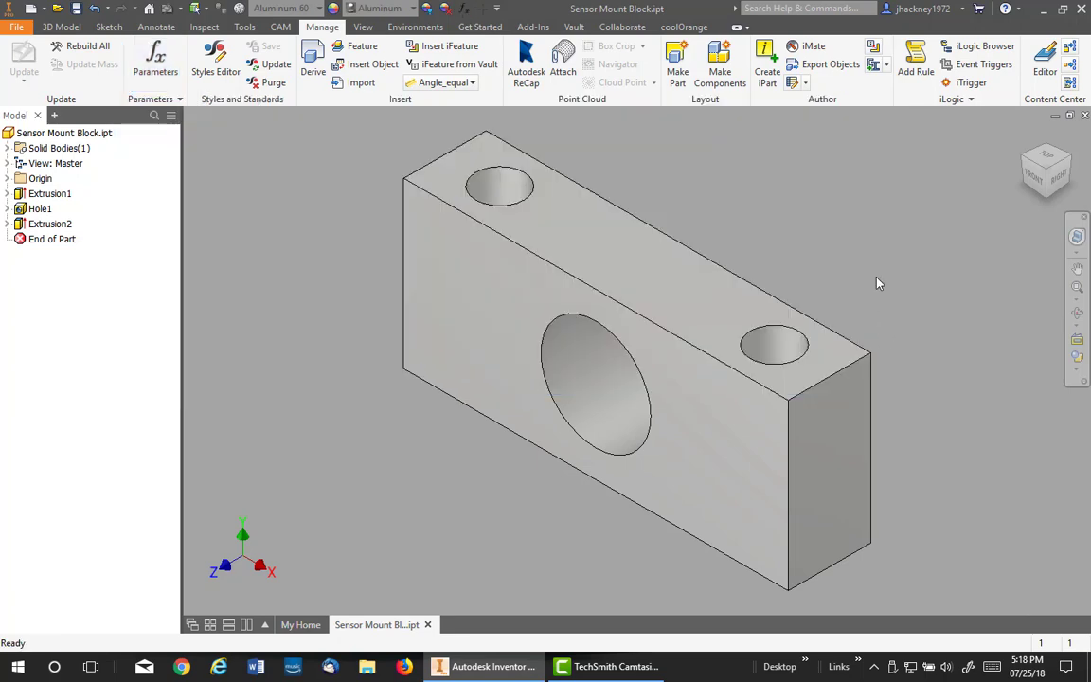
- In the Content Center Editor, create a new category named Sensor Blocks
left_click(1045, 67)
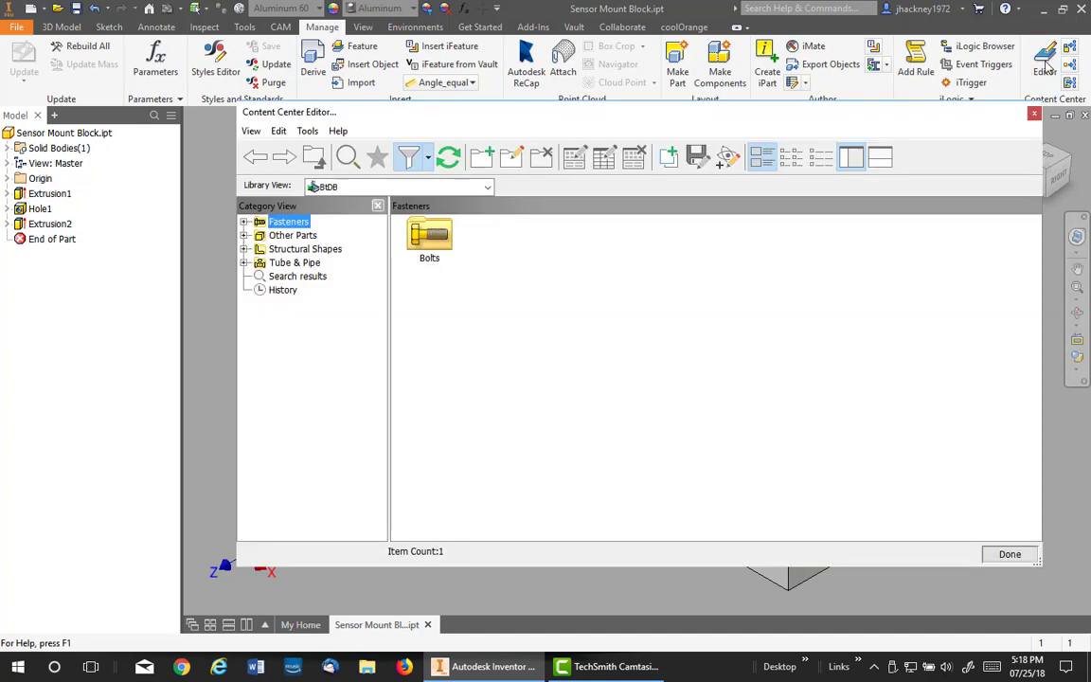
right_click(288, 337)
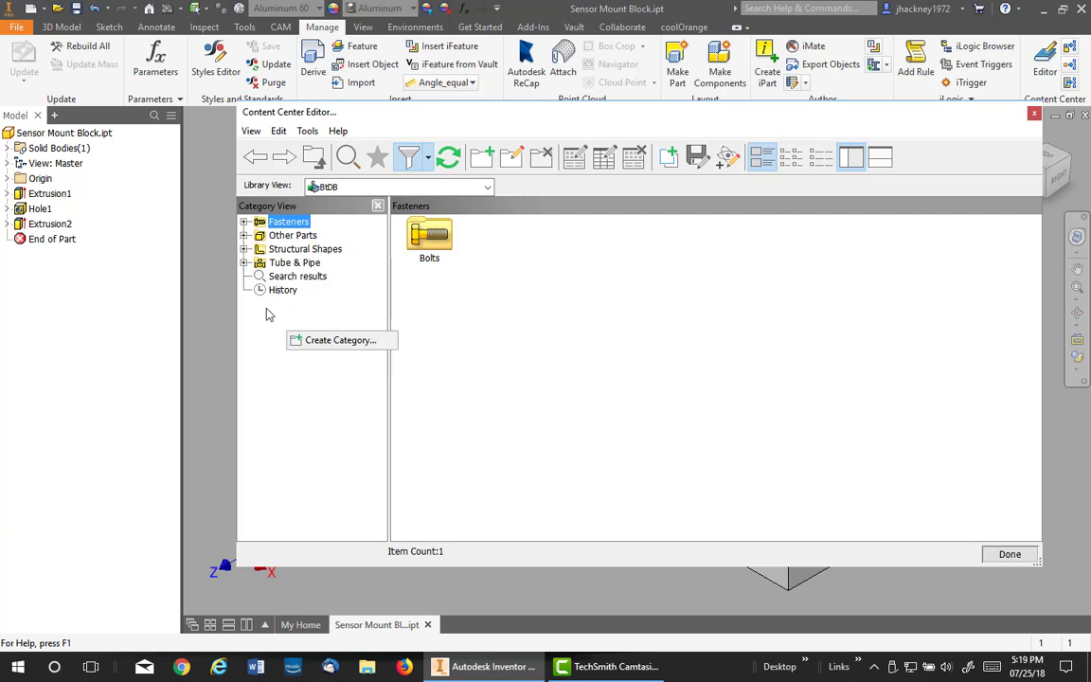
left_click(318, 340)
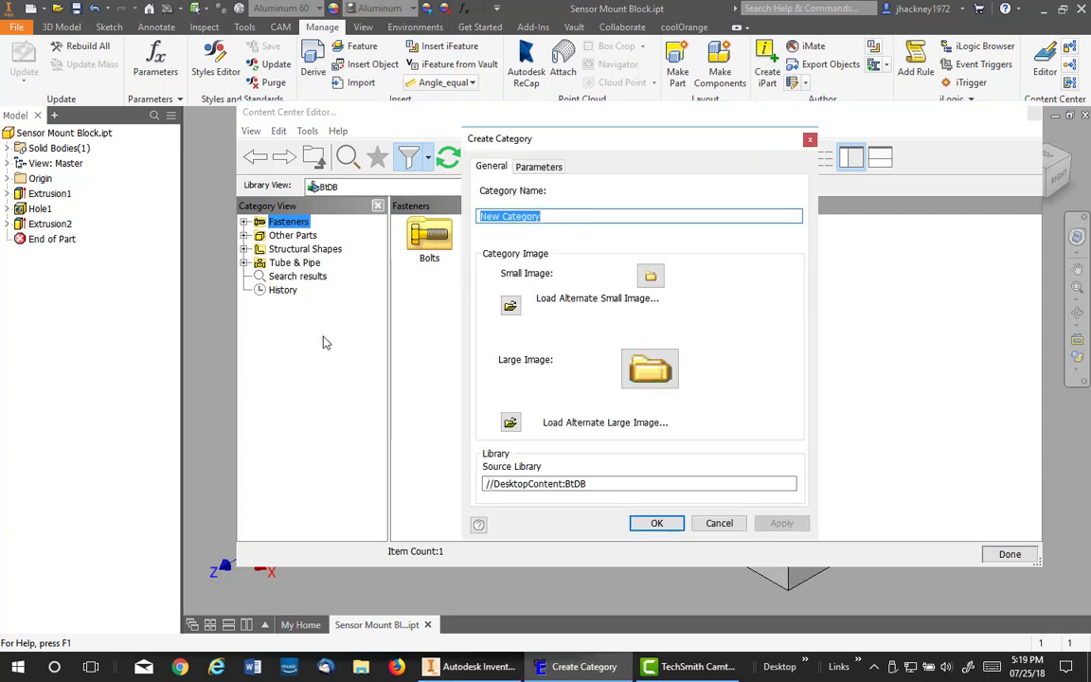
type("S")
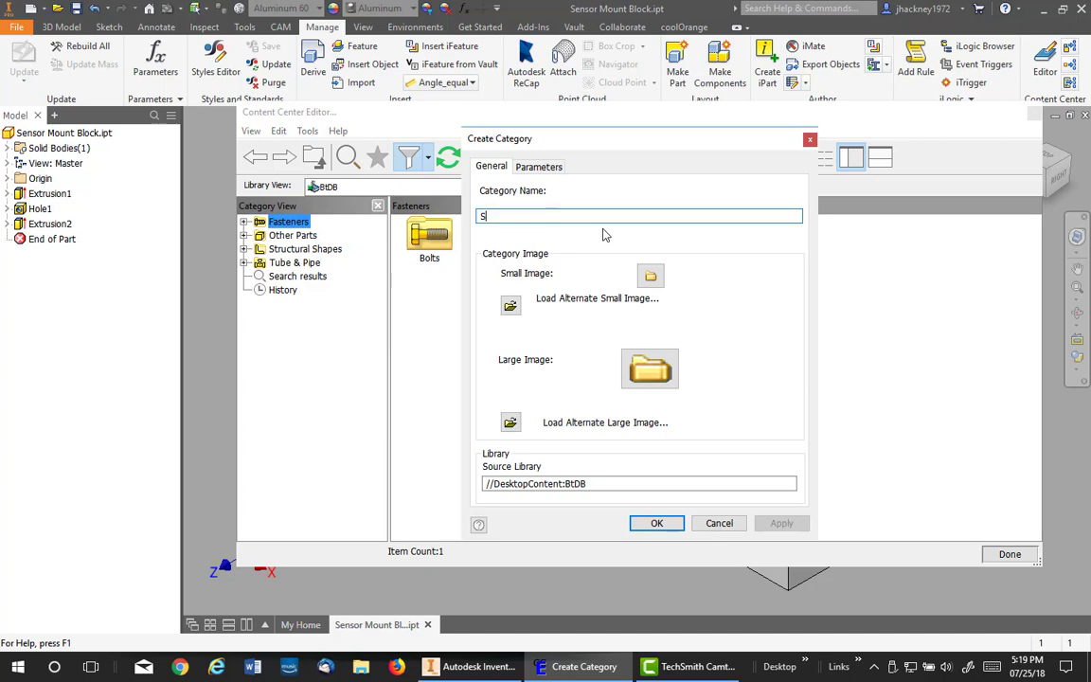
type("ensor Blocks")
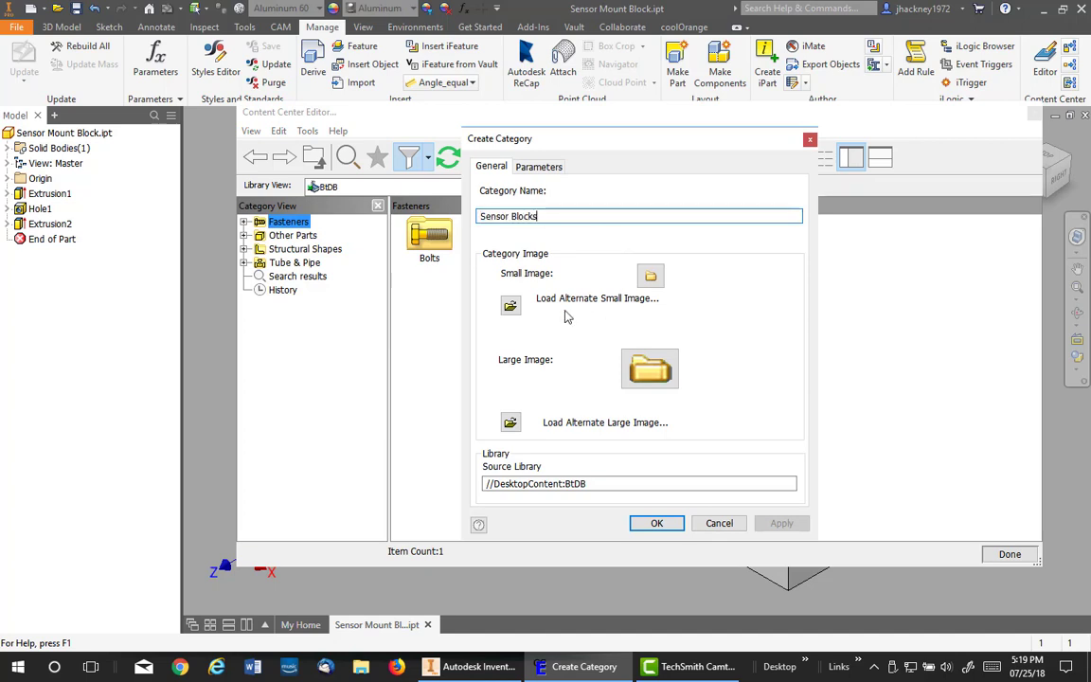
- Load Sensor Mount.bmp as both the small and large category images
left_click(510, 308)
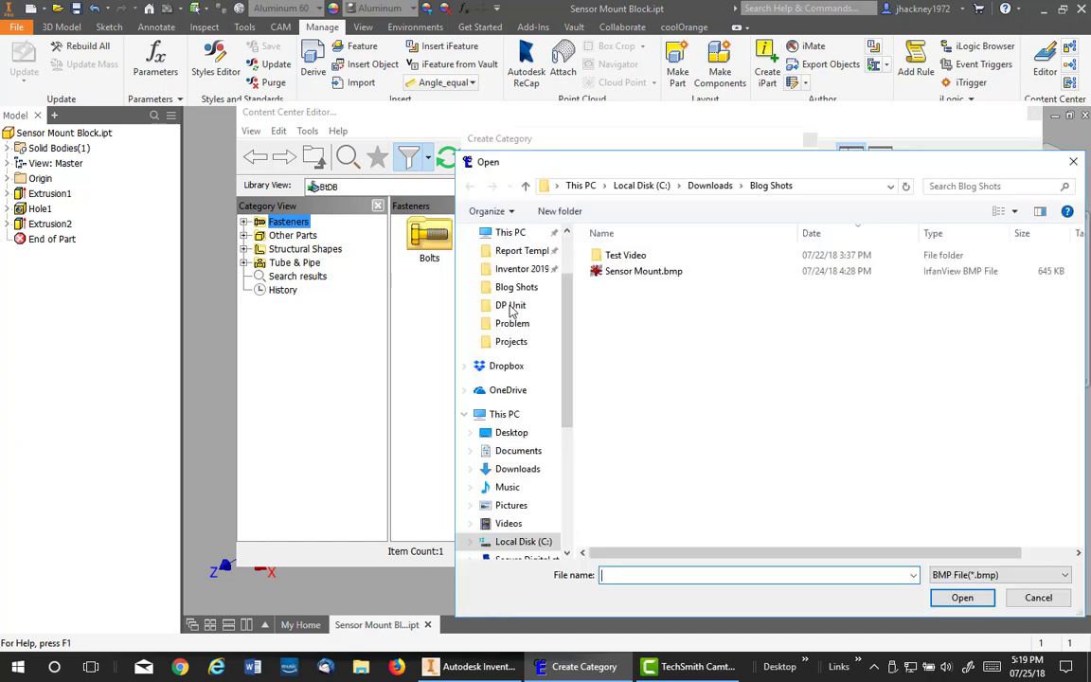
left_click(613, 272)
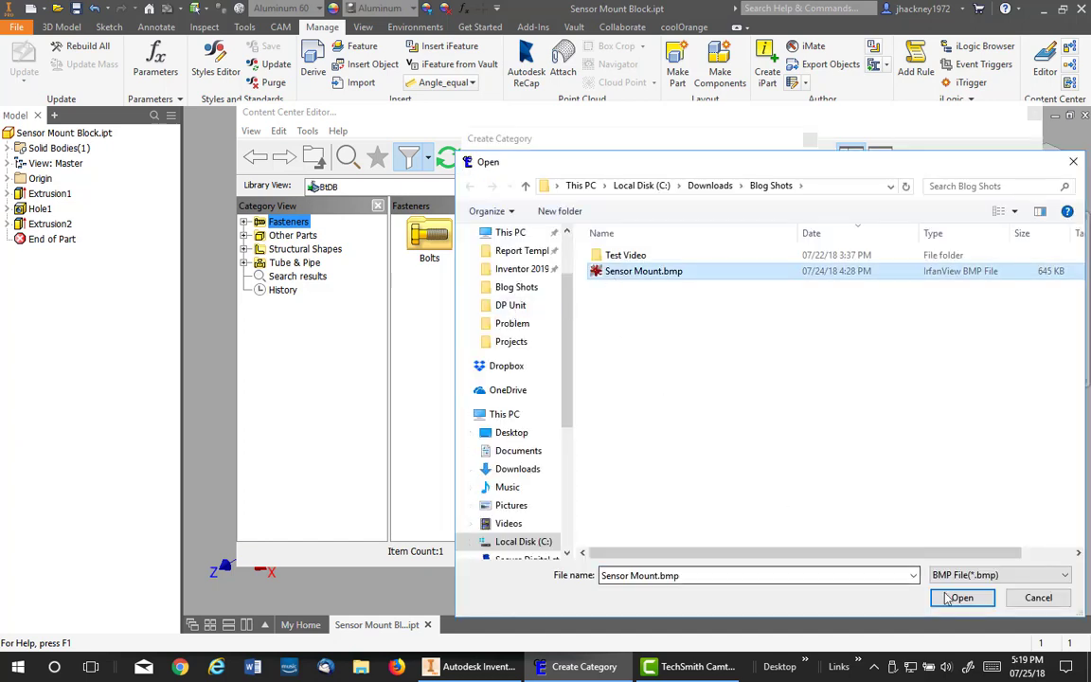
left_click(960, 598)
left_click(510, 422)
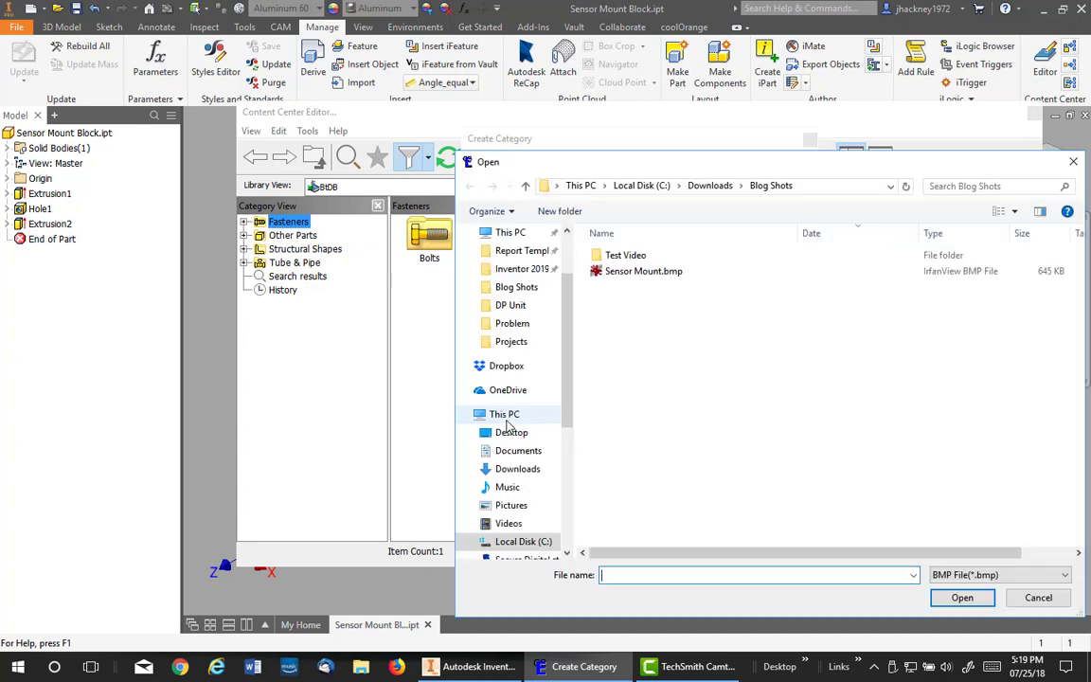
left_click(621, 273)
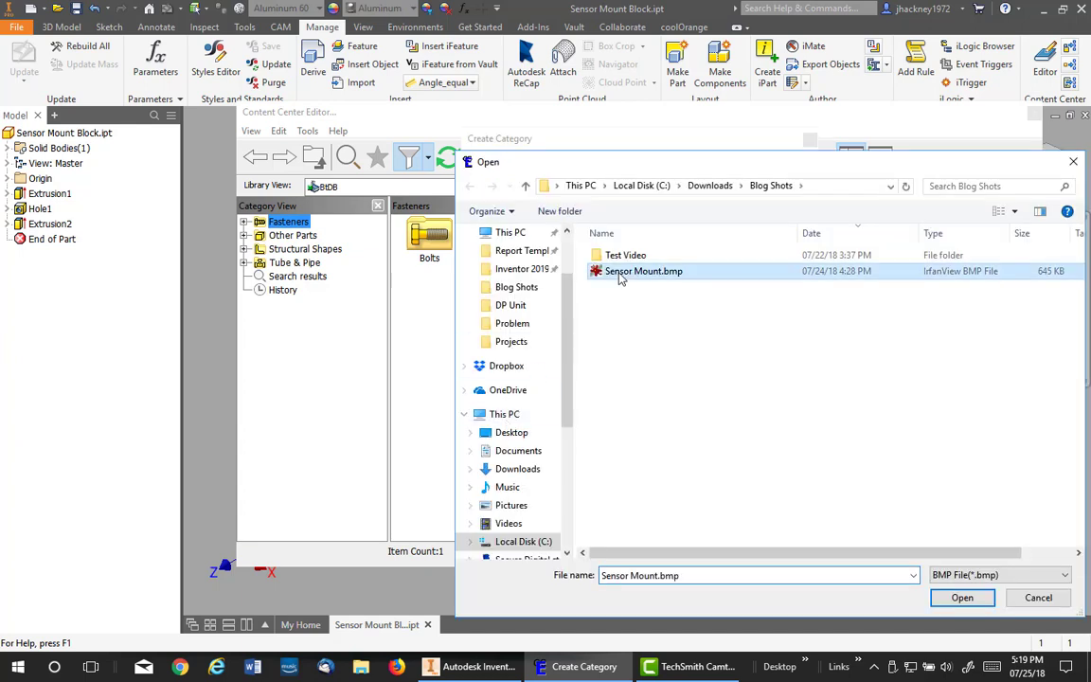
left_click(961, 598)
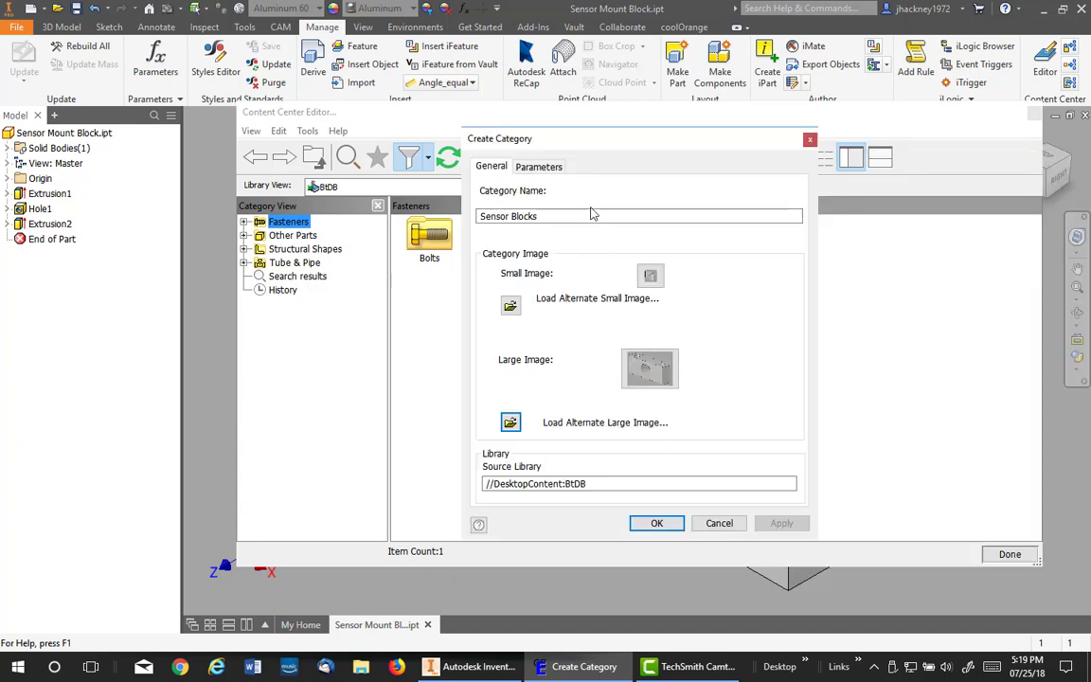
- On the category's Parameters tab, add a new parameter named Length
left_click(539, 167)
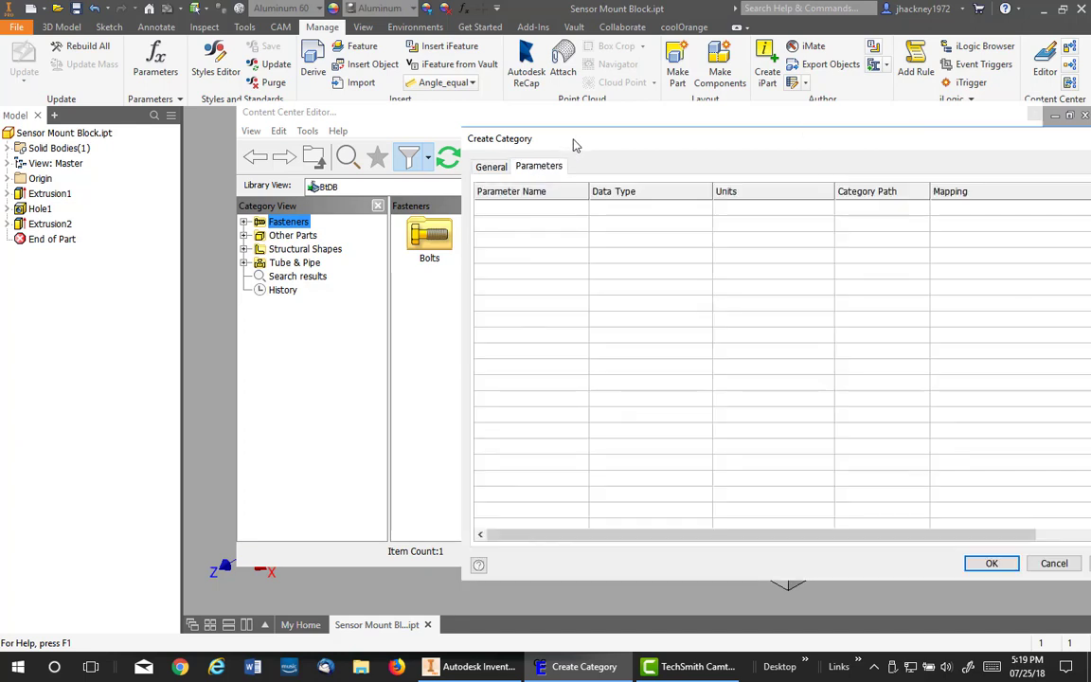
left_click_drag(516, 132, 322, 123)
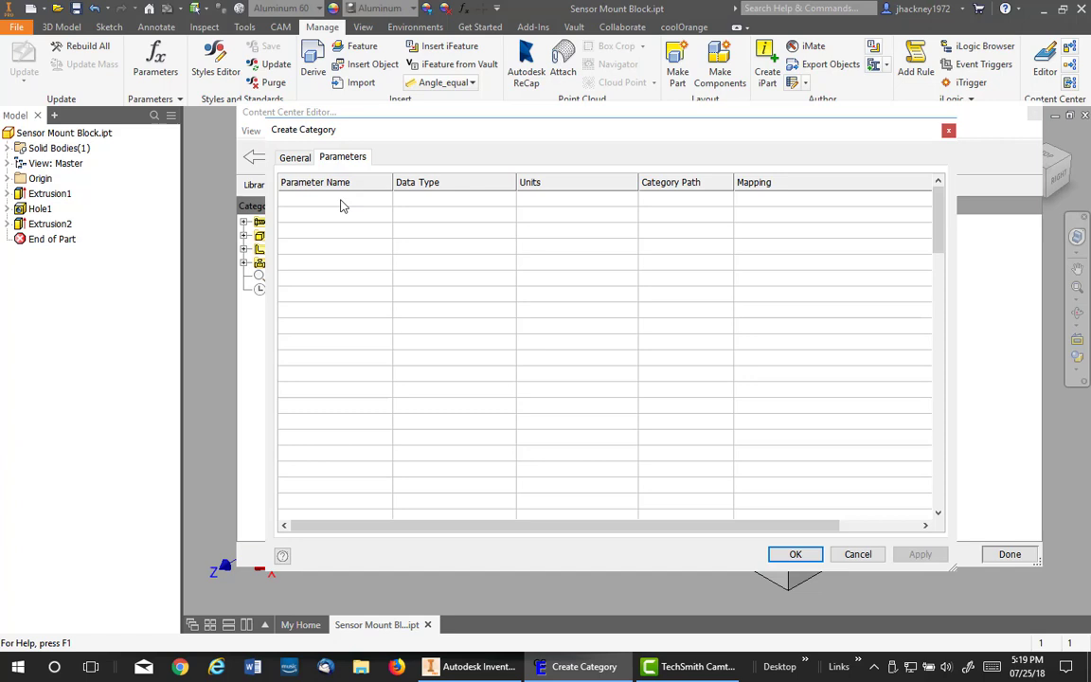
right_click(342, 207)
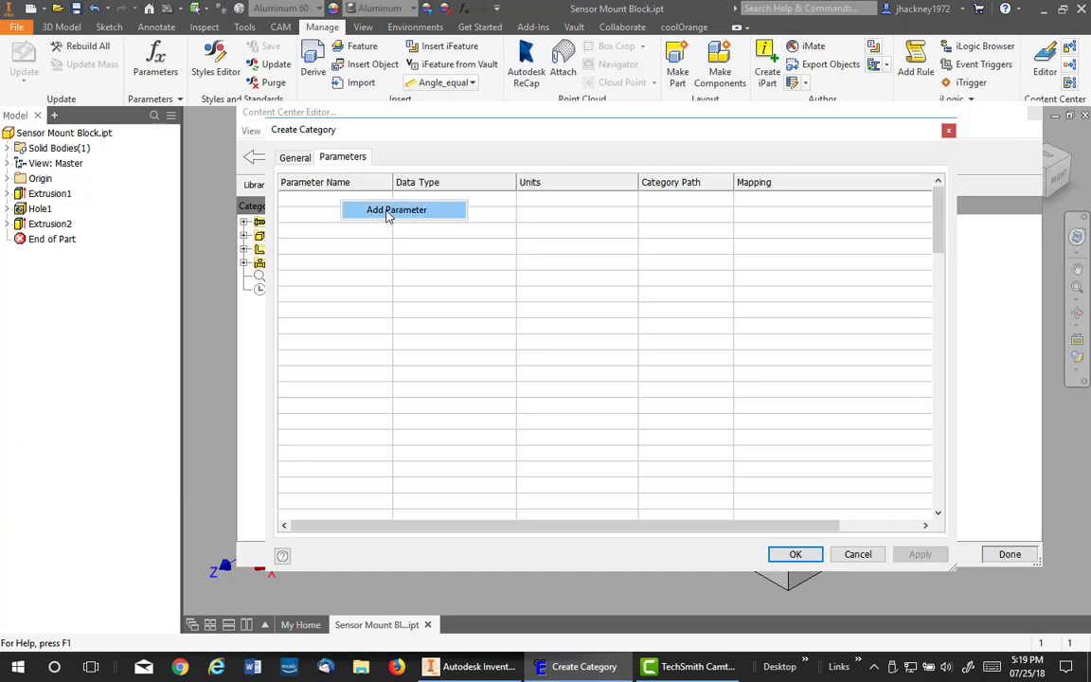
left_click(386, 210)
left_click(356, 202)
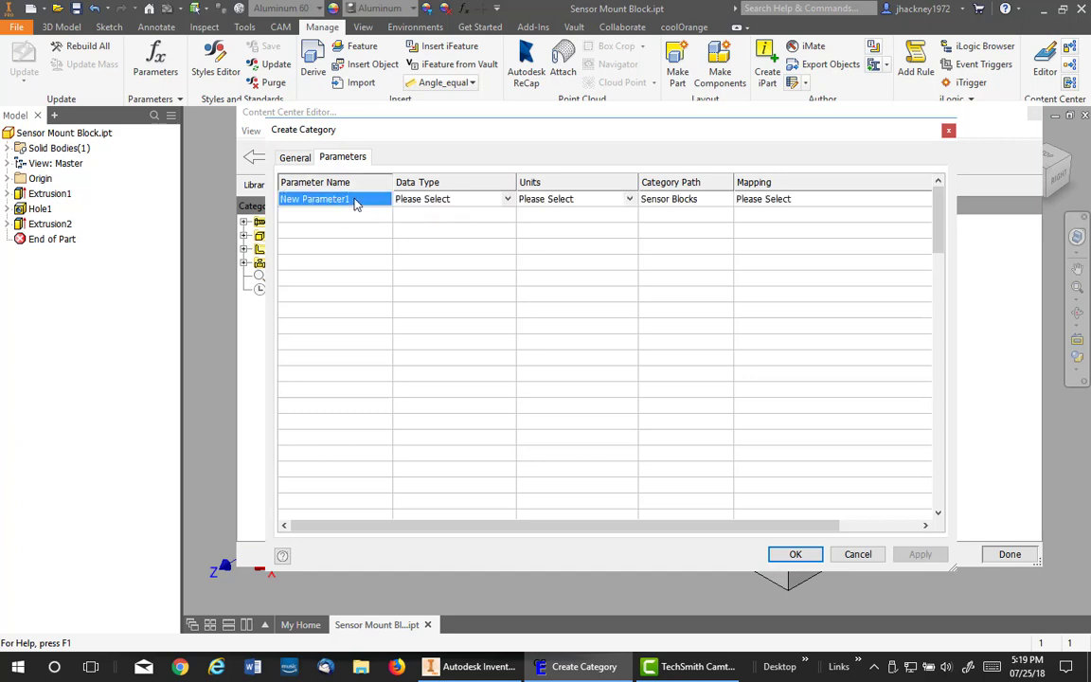
type("L")
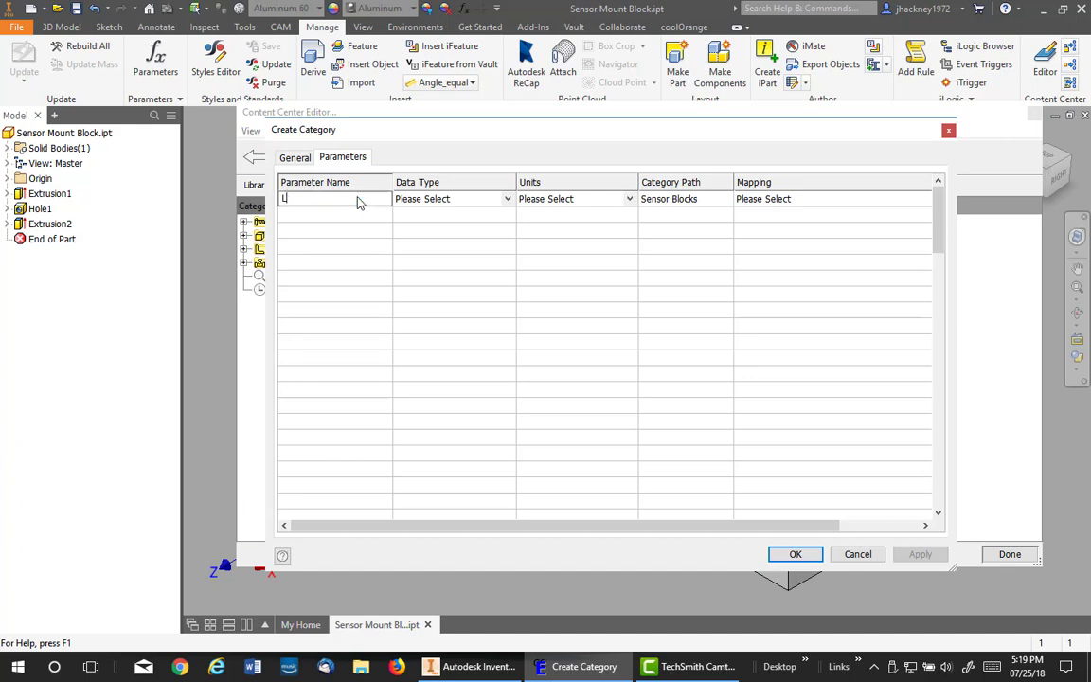
type("enght")
key("BackSpace")
key("BackSpace")
type("th")
left_click(509, 203)
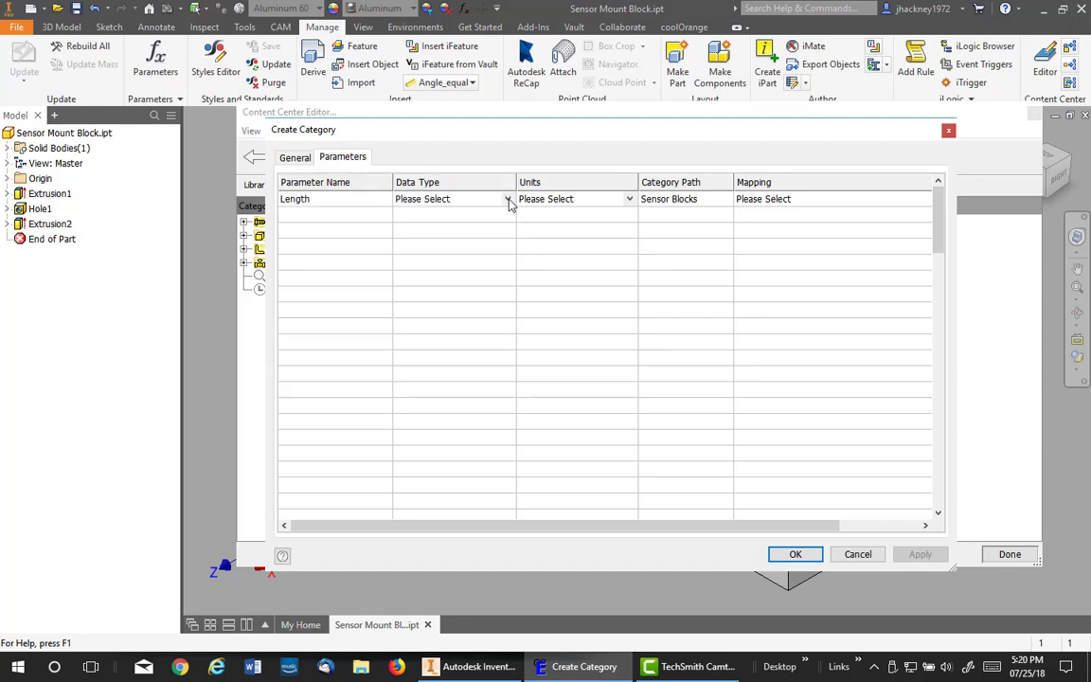
- Set the Length parameter to Real data type, inch units and Required mapping
left_click(509, 202)
left_click(509, 203)
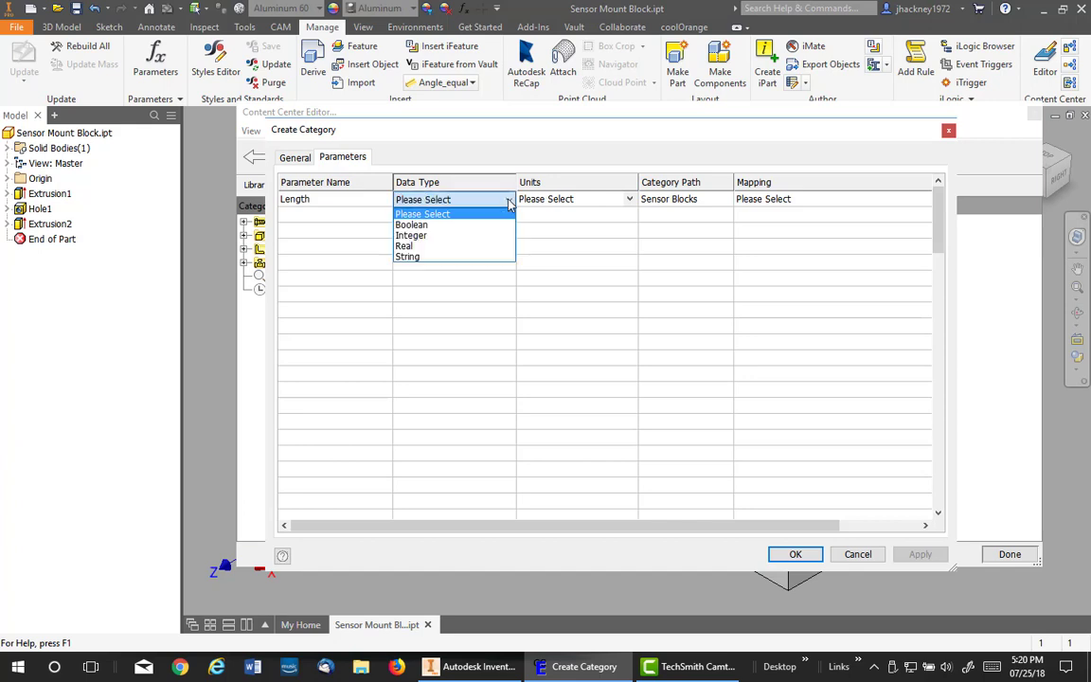
left_click(449, 248)
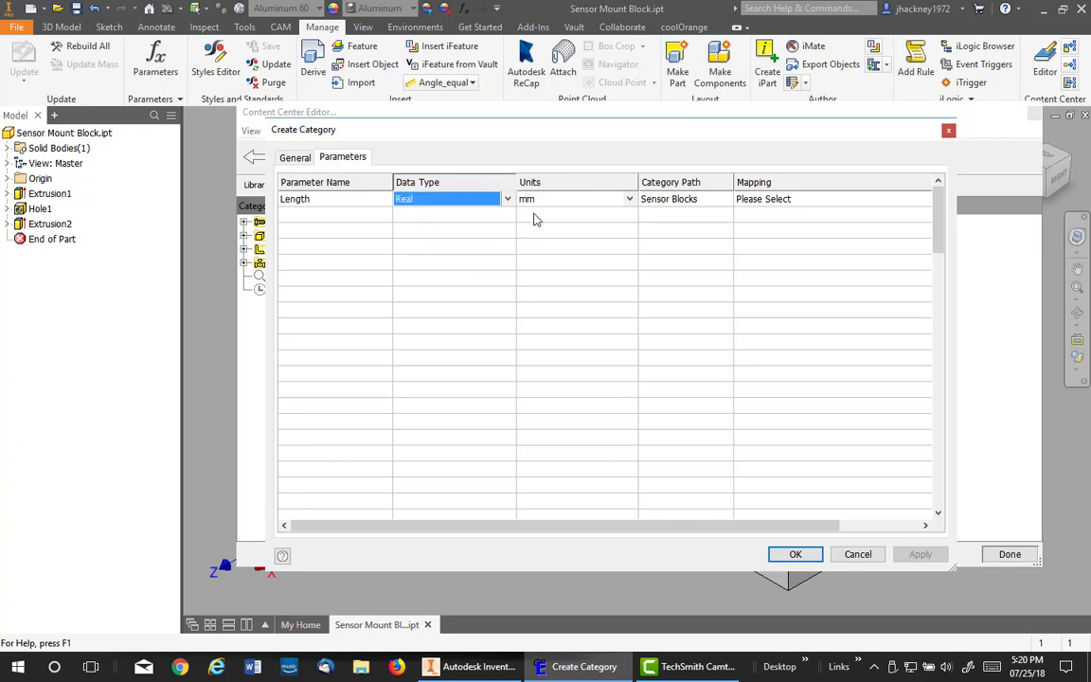
left_click(630, 202)
left_click(628, 200)
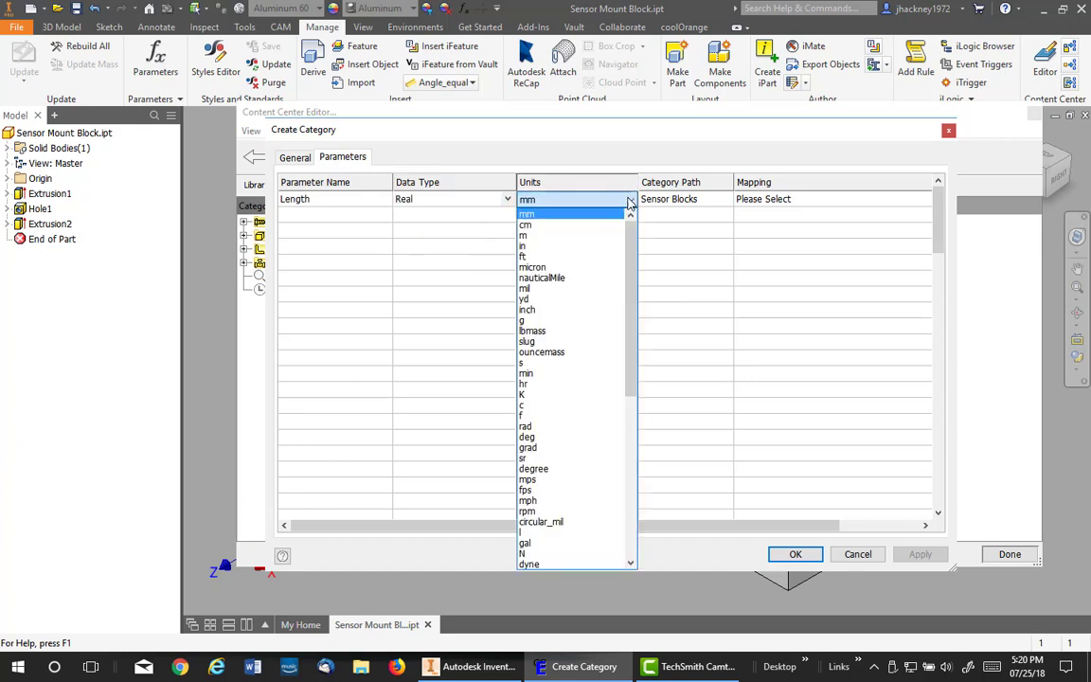
left_click(565, 249)
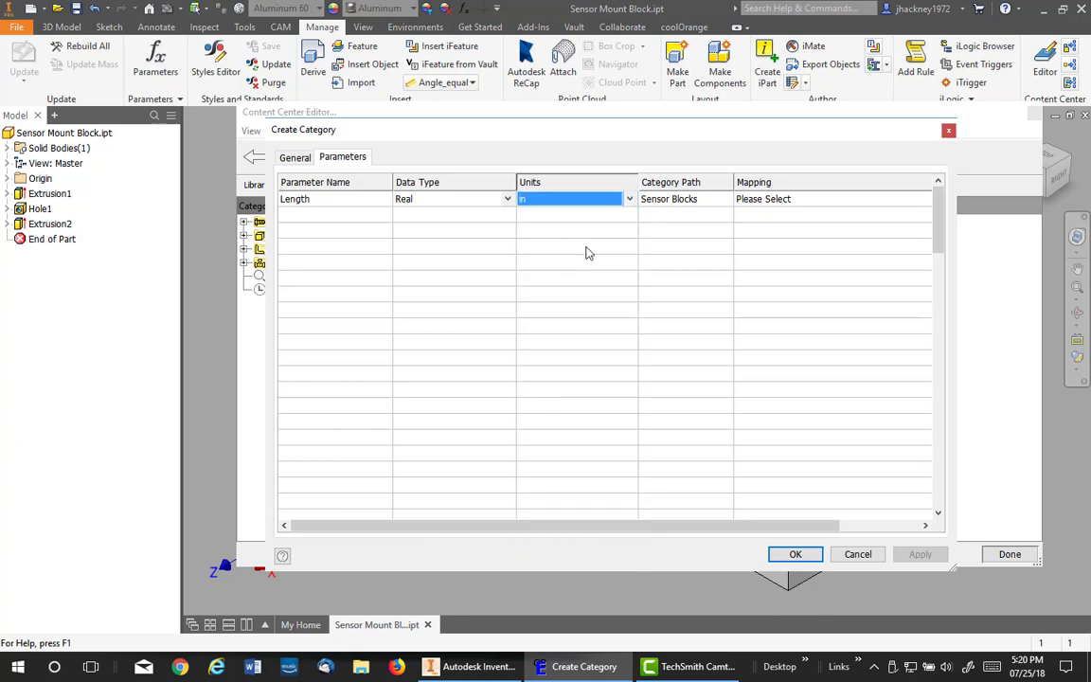
left_click(790, 203)
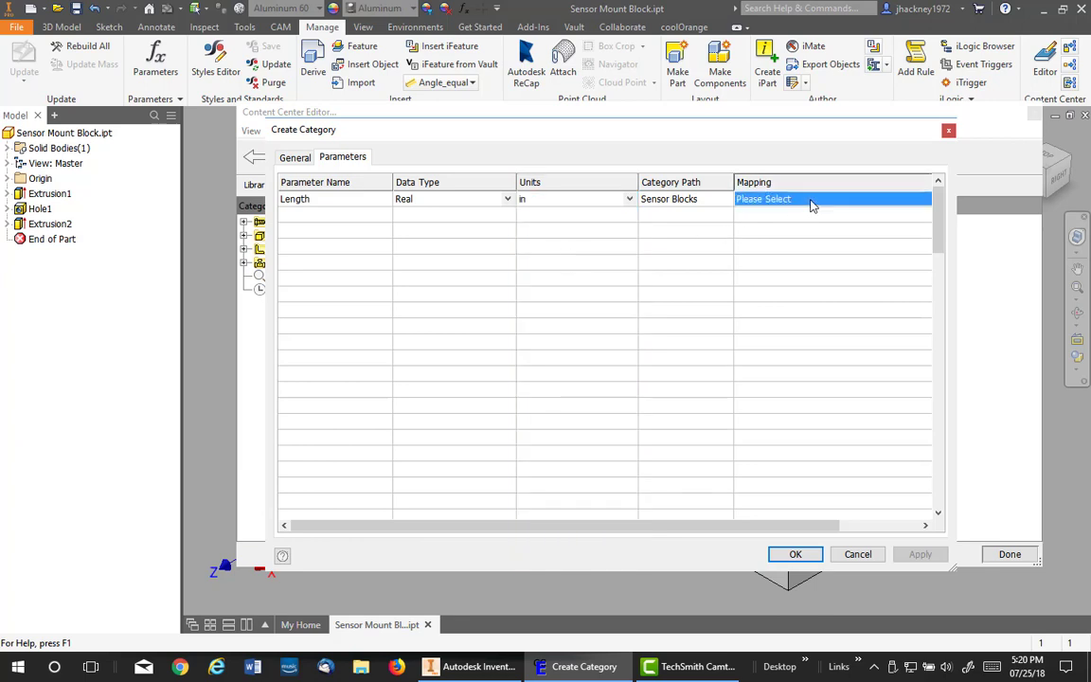
left_click(810, 204)
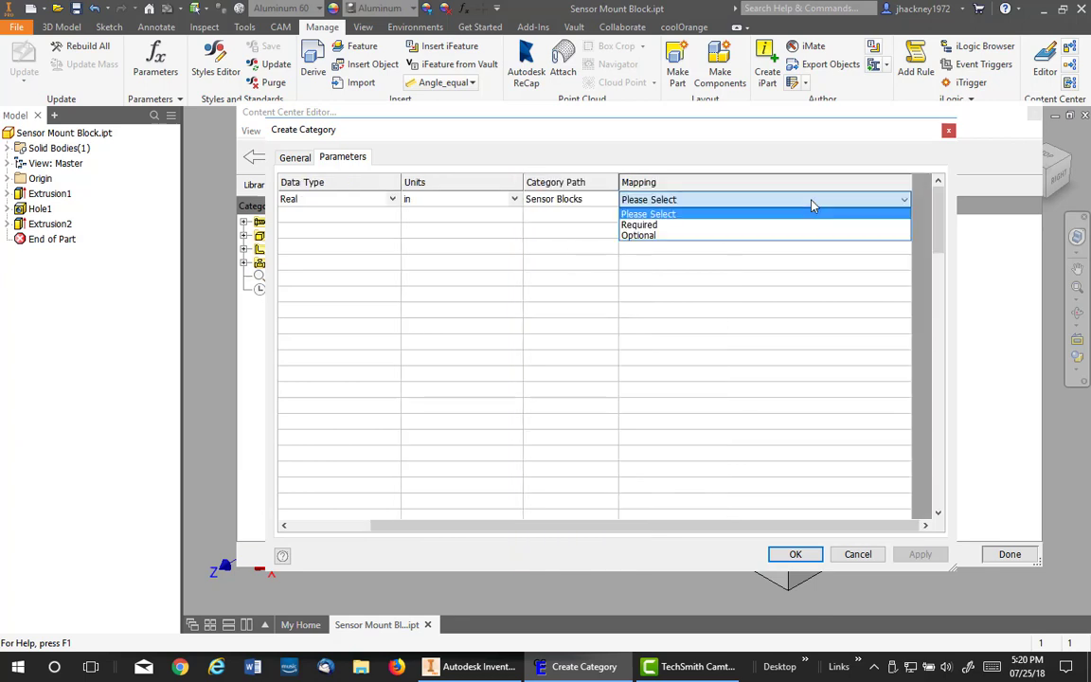
left_click(649, 226)
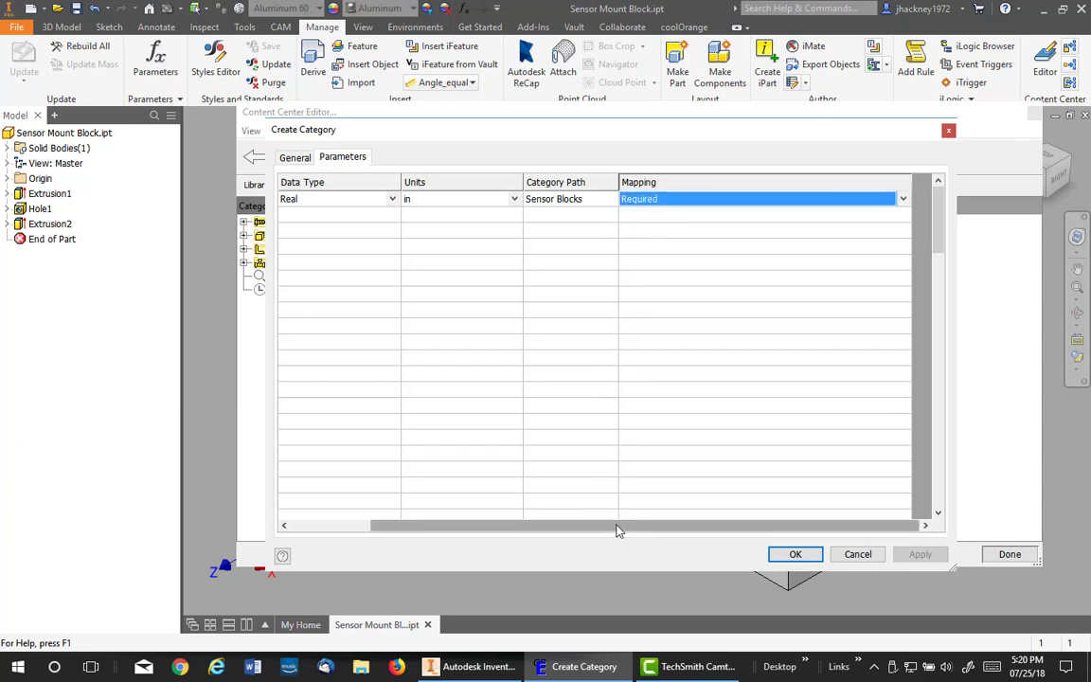
left_click_drag(609, 527, 480, 523)
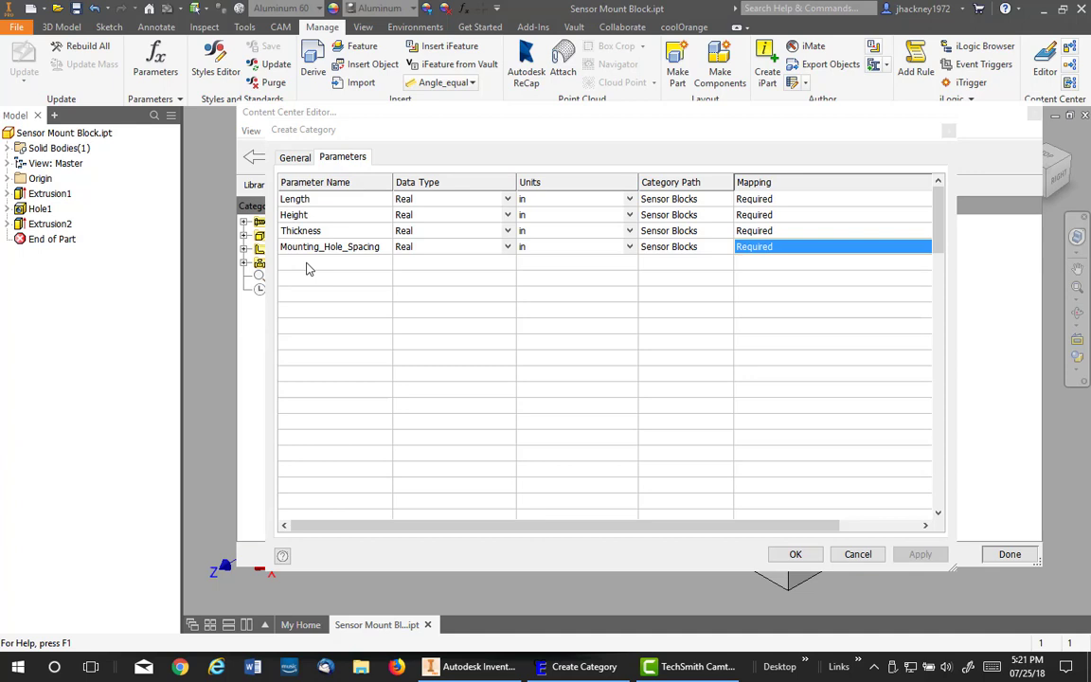
- Add another category parameter named Sensor_Hole_Dia
right_click(305, 269)
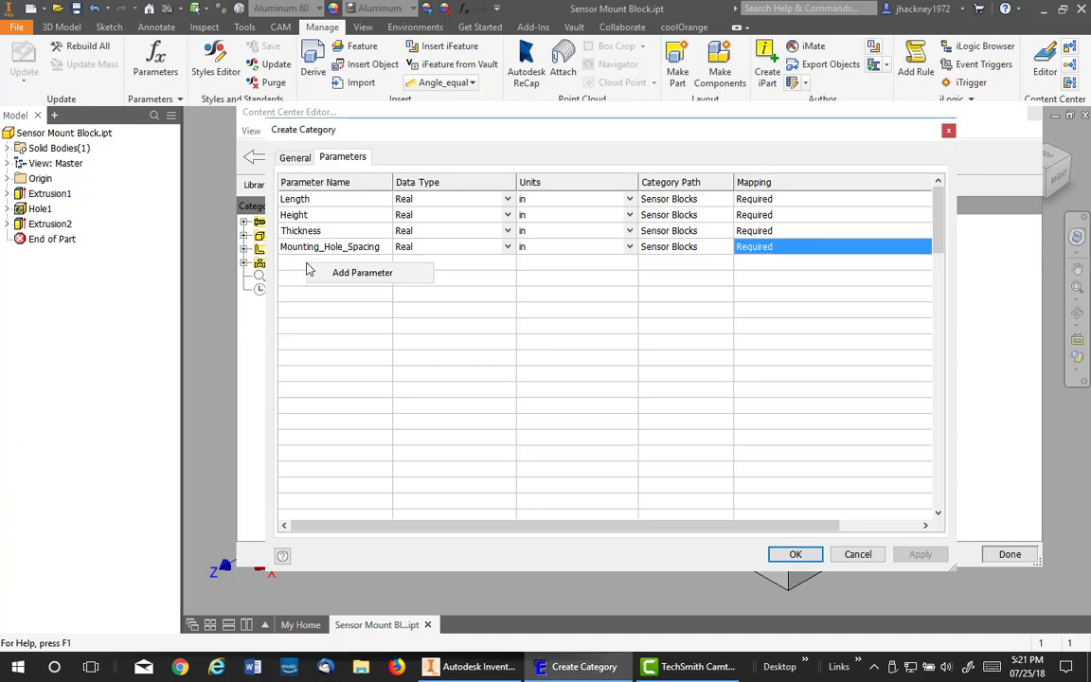
left_click(339, 273)
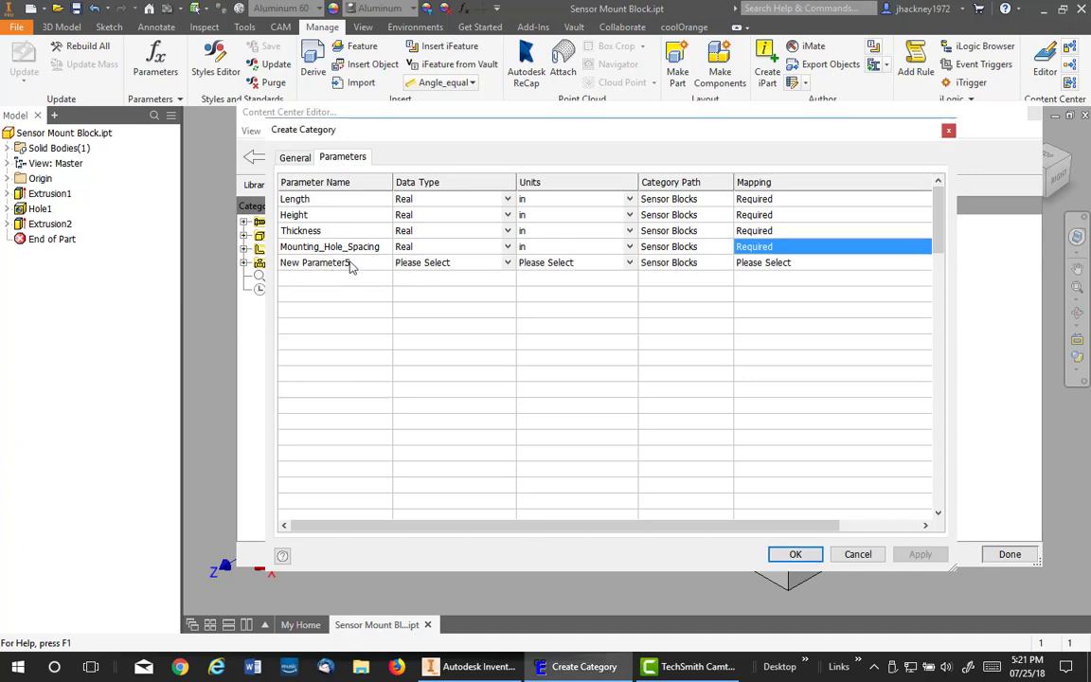
left_click(351, 265)
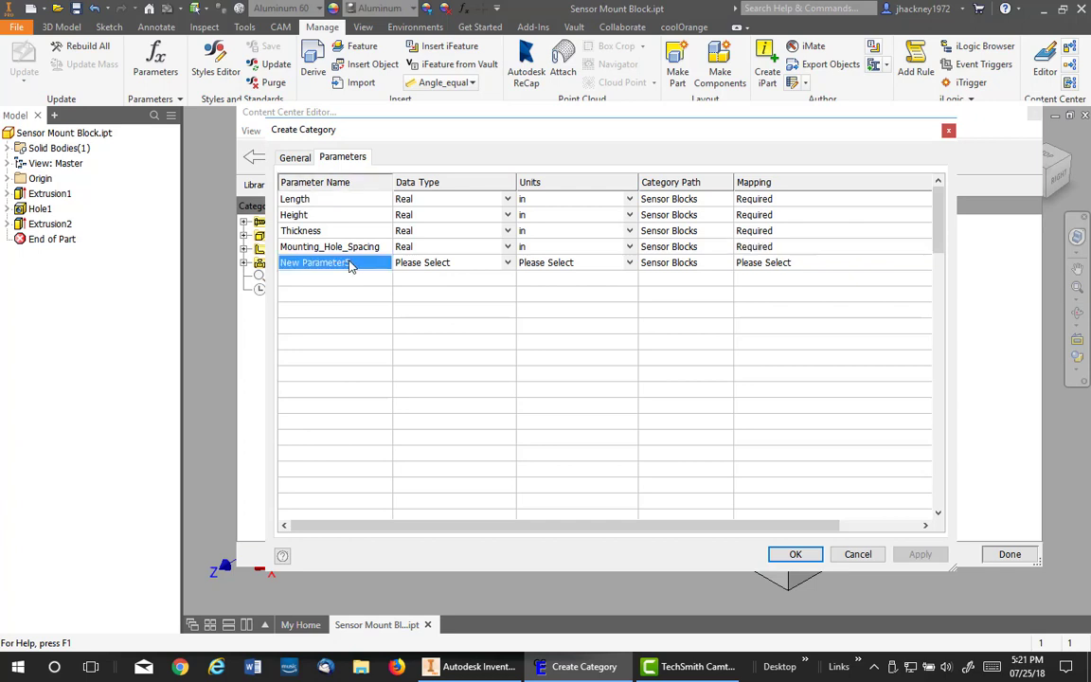
type("Sensor_Hole_Dia")
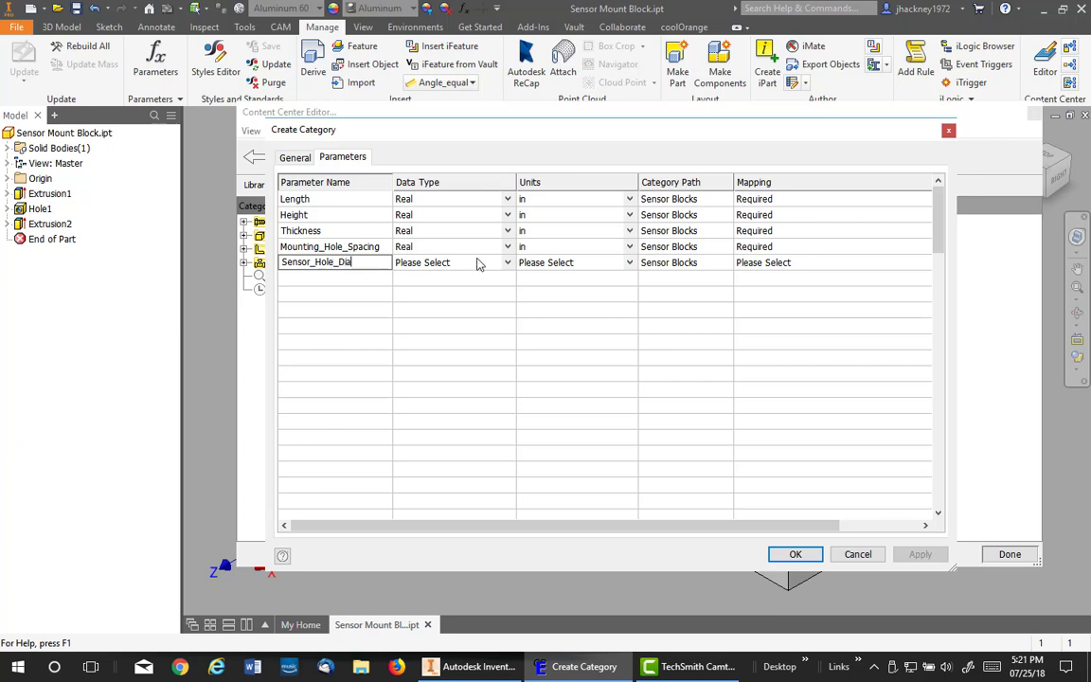
- Make Sensor_Hole_Dia Real, in inches and Required, then create the Sensor Blocks category
left_click(509, 265)
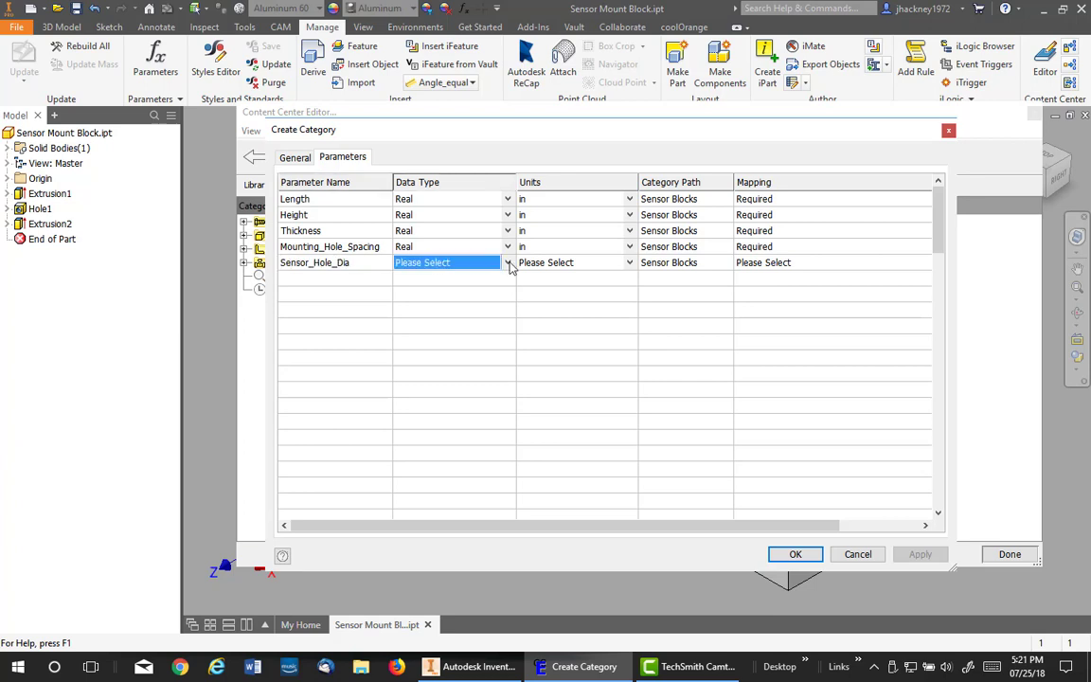
left_click(508, 265)
left_click(466, 309)
left_click(631, 266)
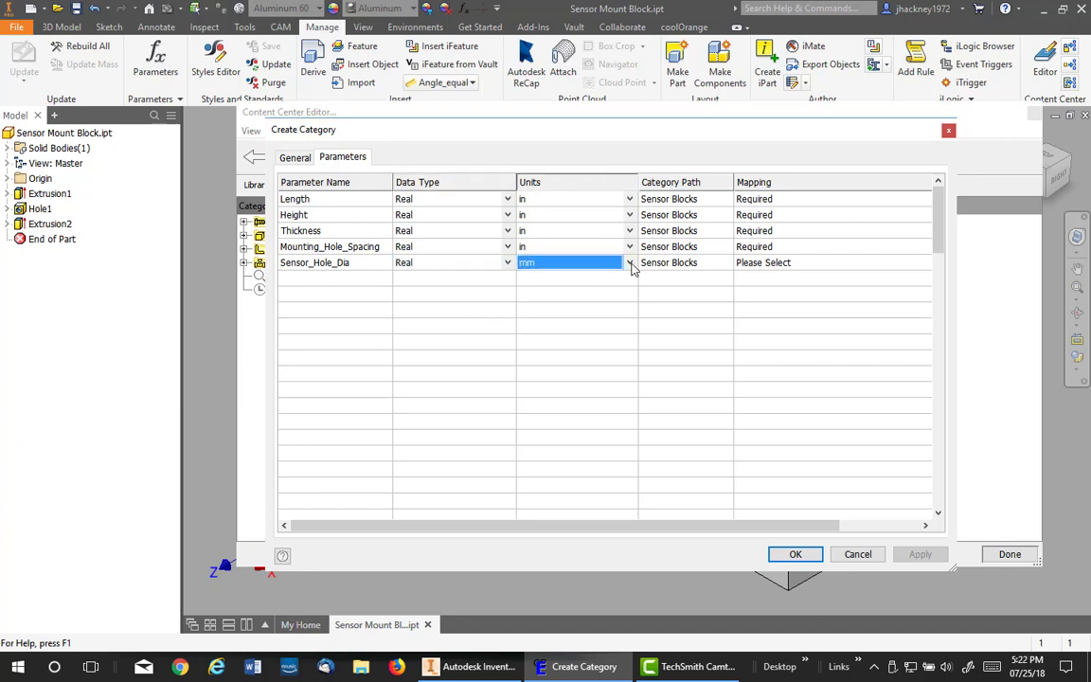
left_click(631, 266)
left_click(566, 310)
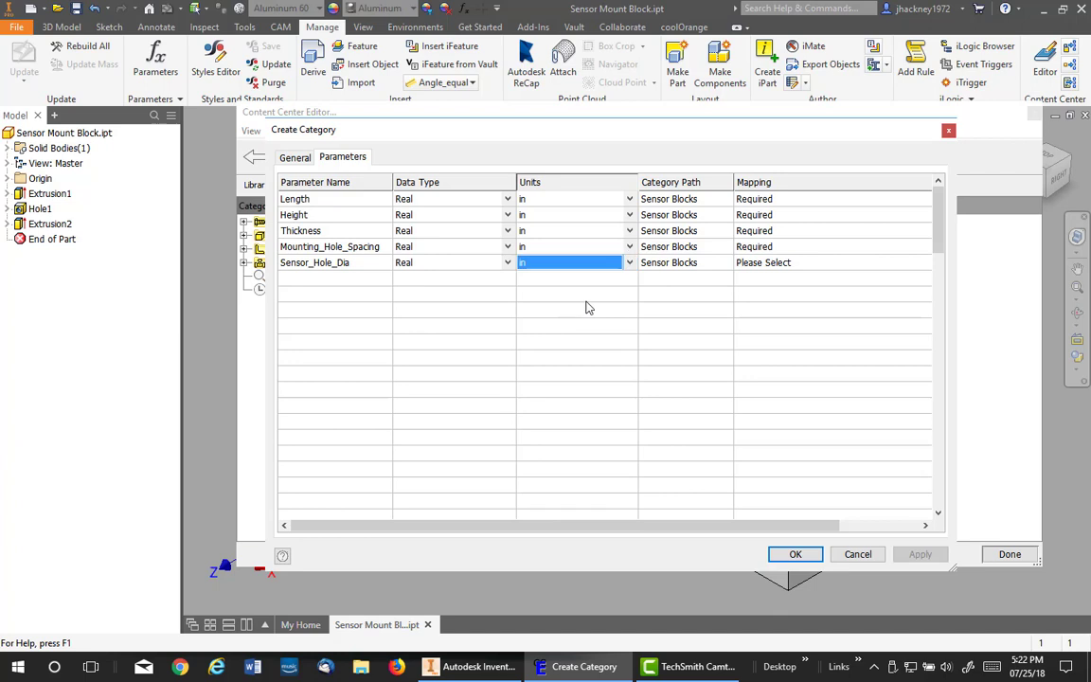
left_click(818, 262)
left_click(818, 263)
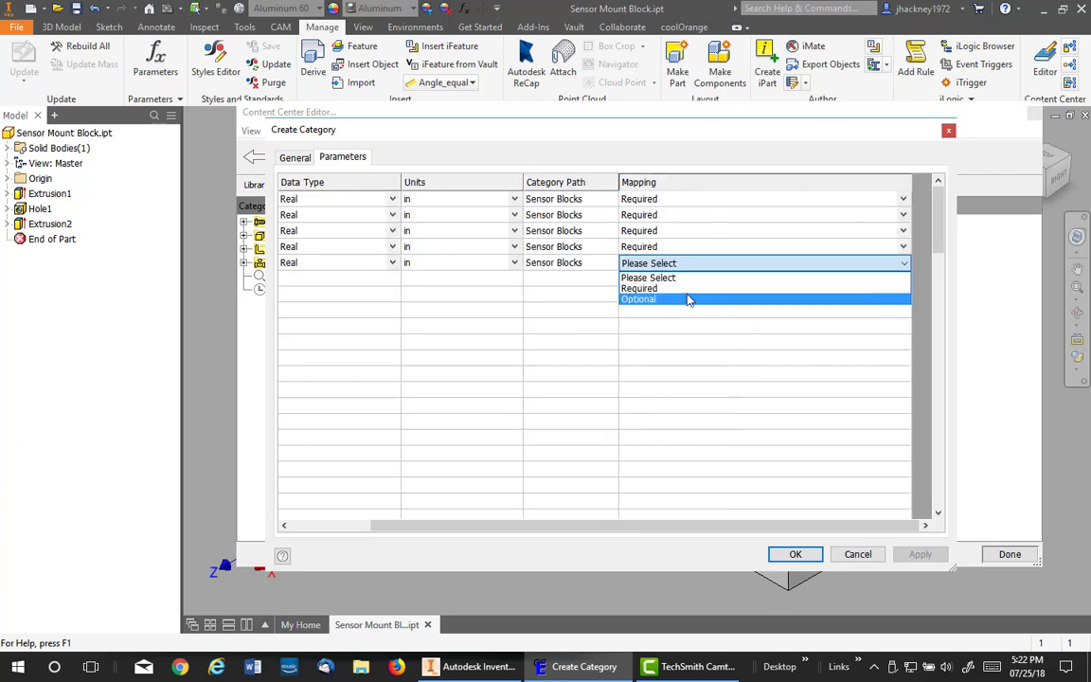
left_click(653, 288)
left_click_drag(615, 524, 514, 535)
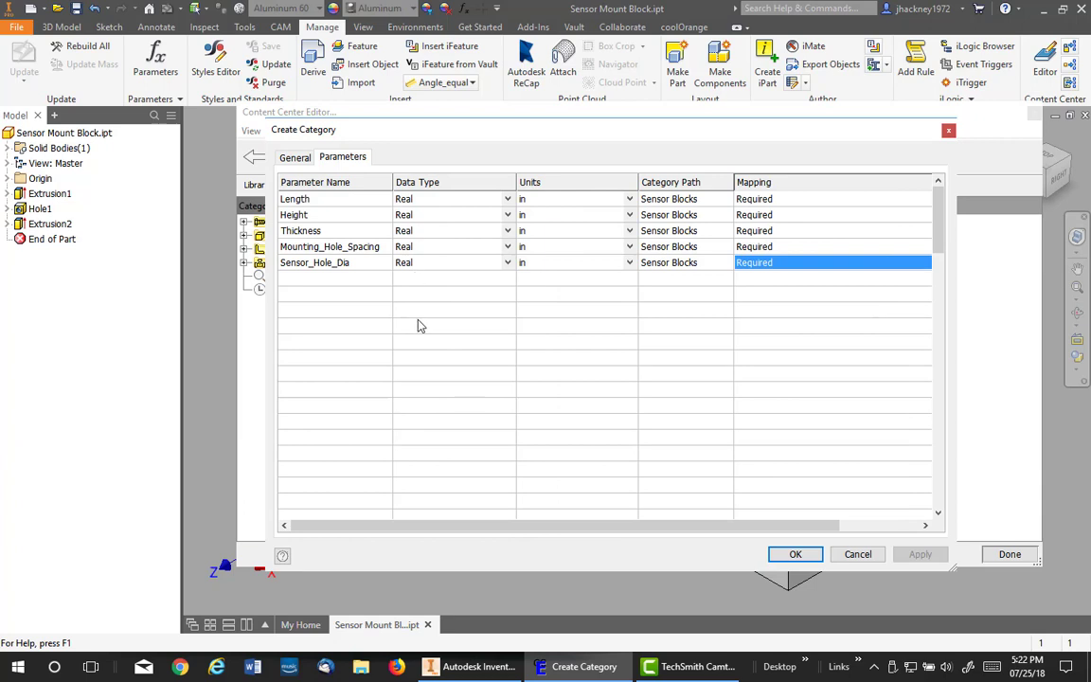
left_click(791, 554)
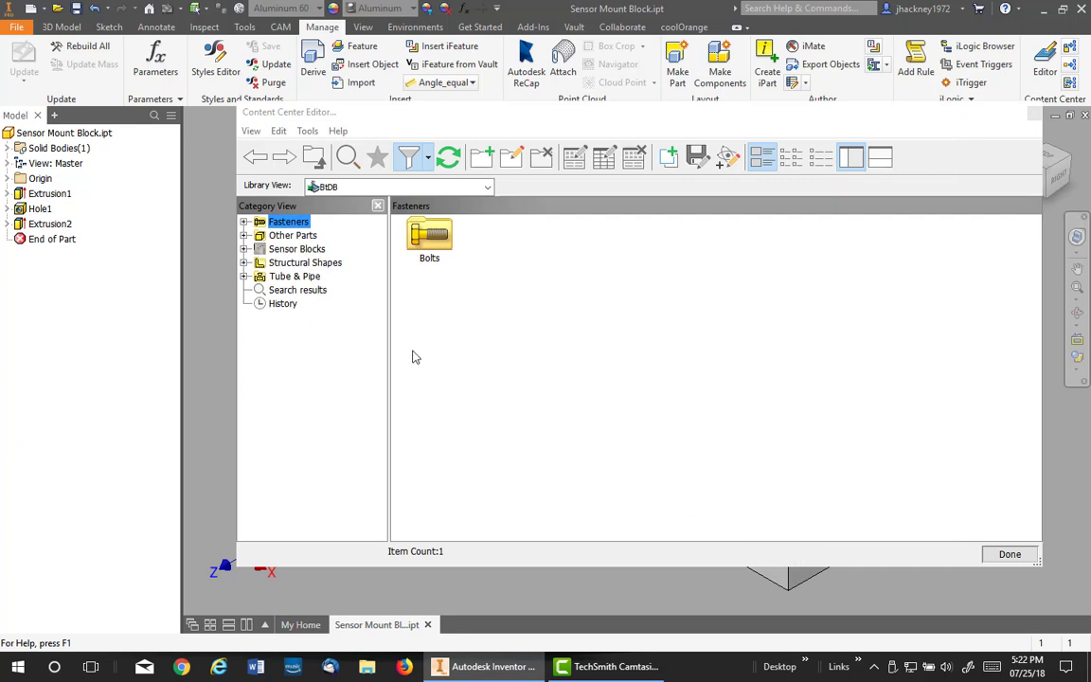
- Check Sensor_Hole_Dia and Mounting_Hole_Spacing in Sensor Blocks properties, then close the Content Center editor
right_click(299, 248)
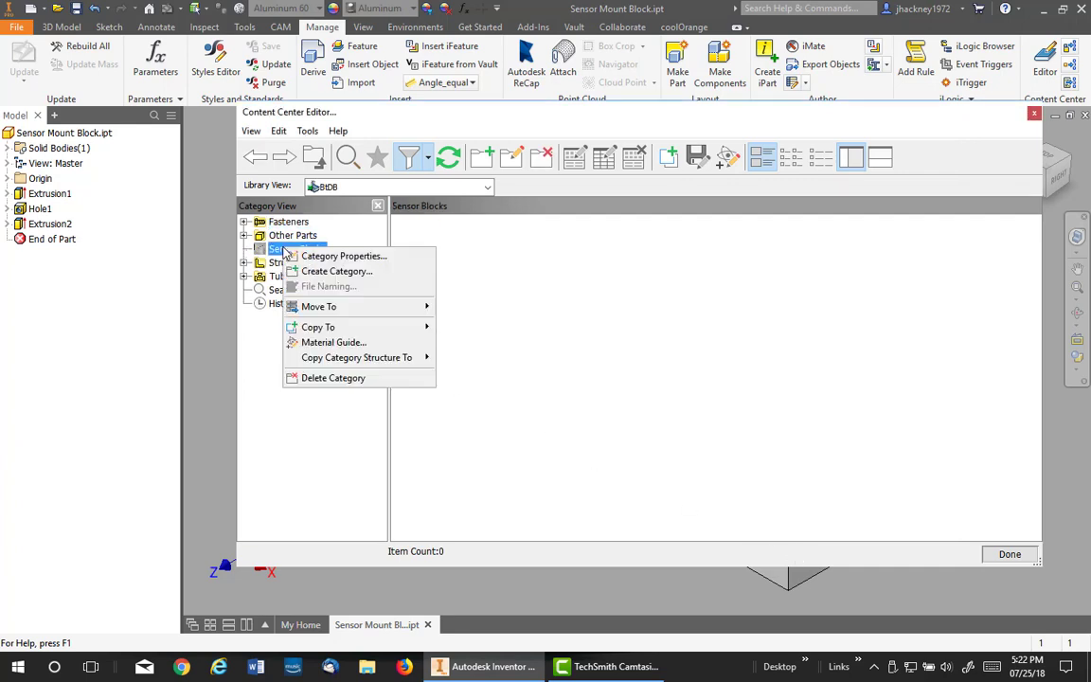
left_click(331, 257)
left_click(520, 166)
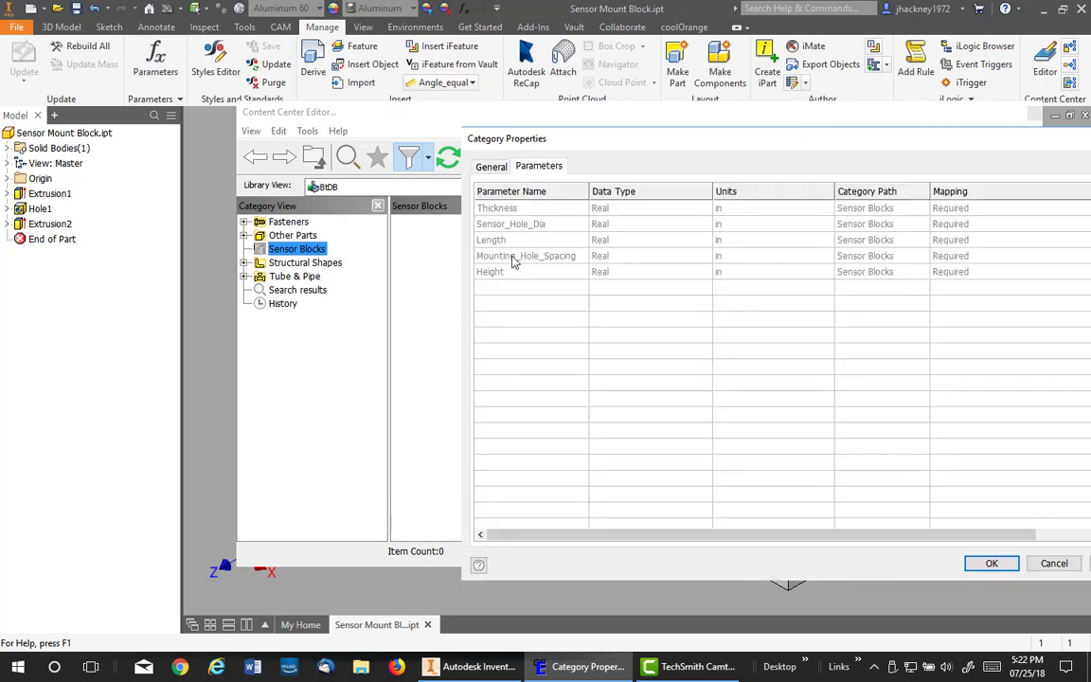
left_click(511, 225)
left_click(525, 256)
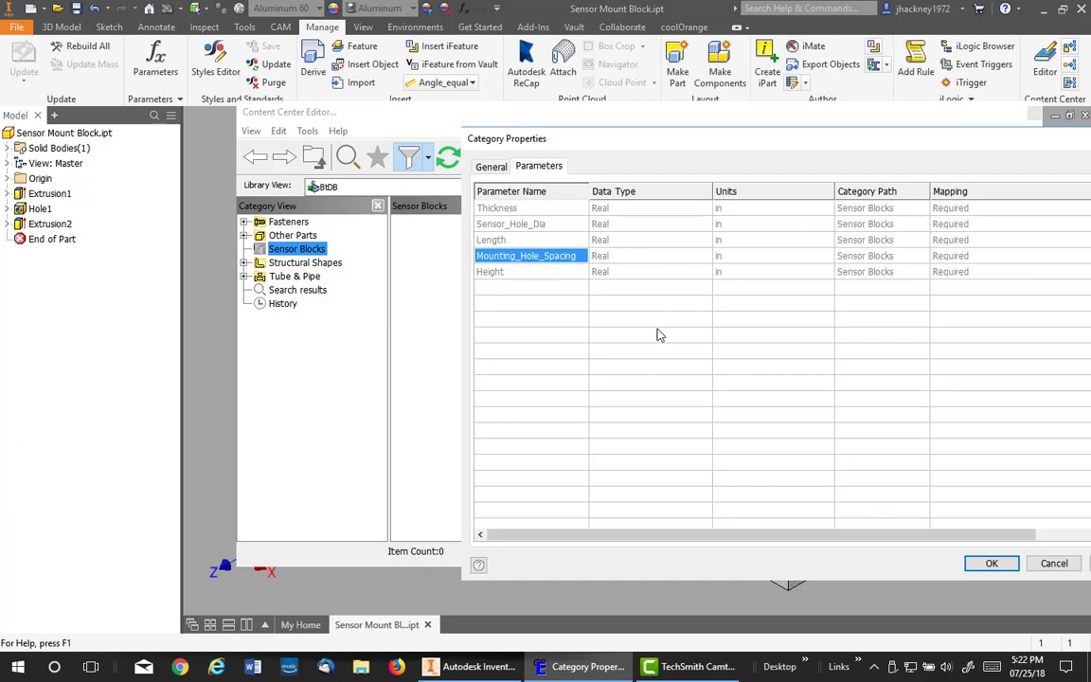
left_click(992, 564)
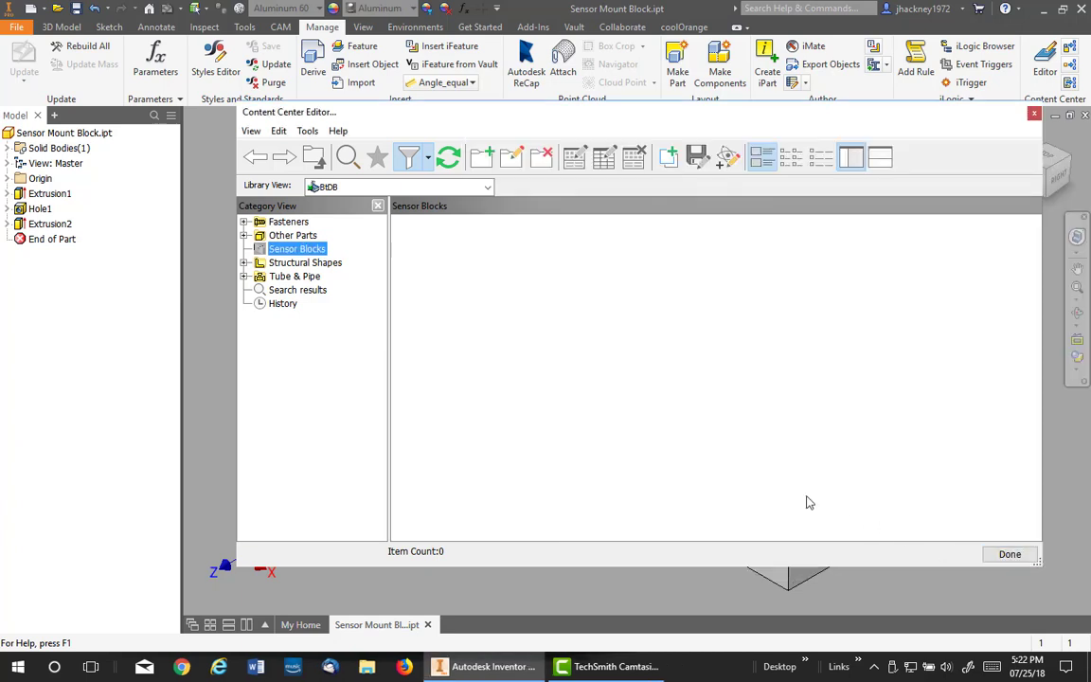
left_click(1009, 555)
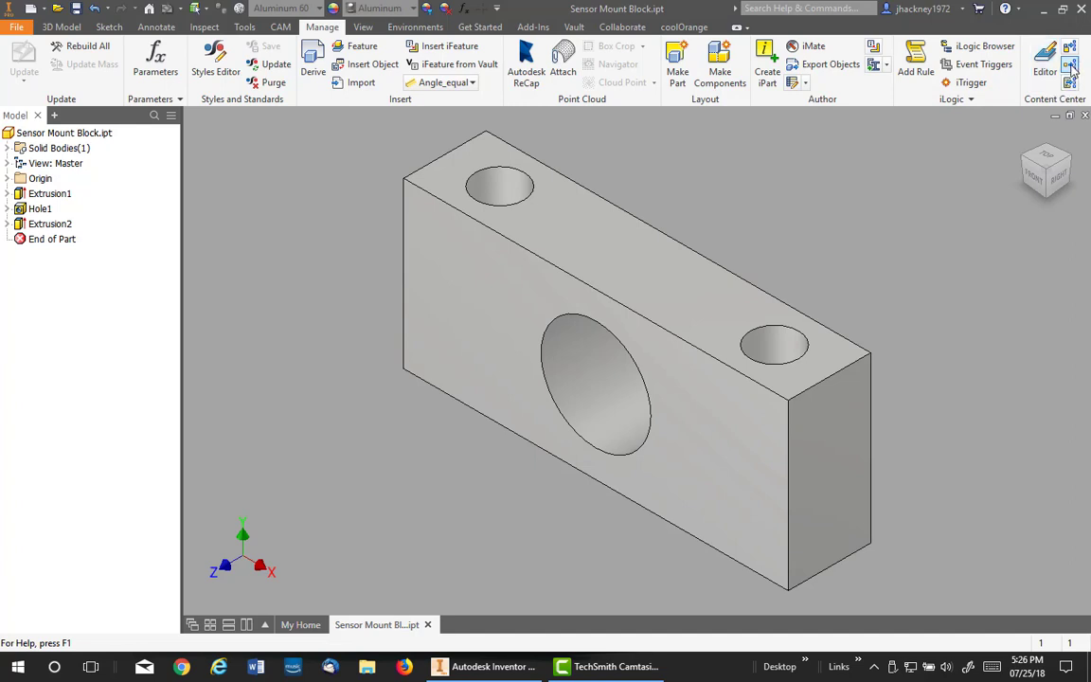
- Publish the part to Content Center, targeting the BtDB library and Sensor Blocks category
left_click(1071, 66)
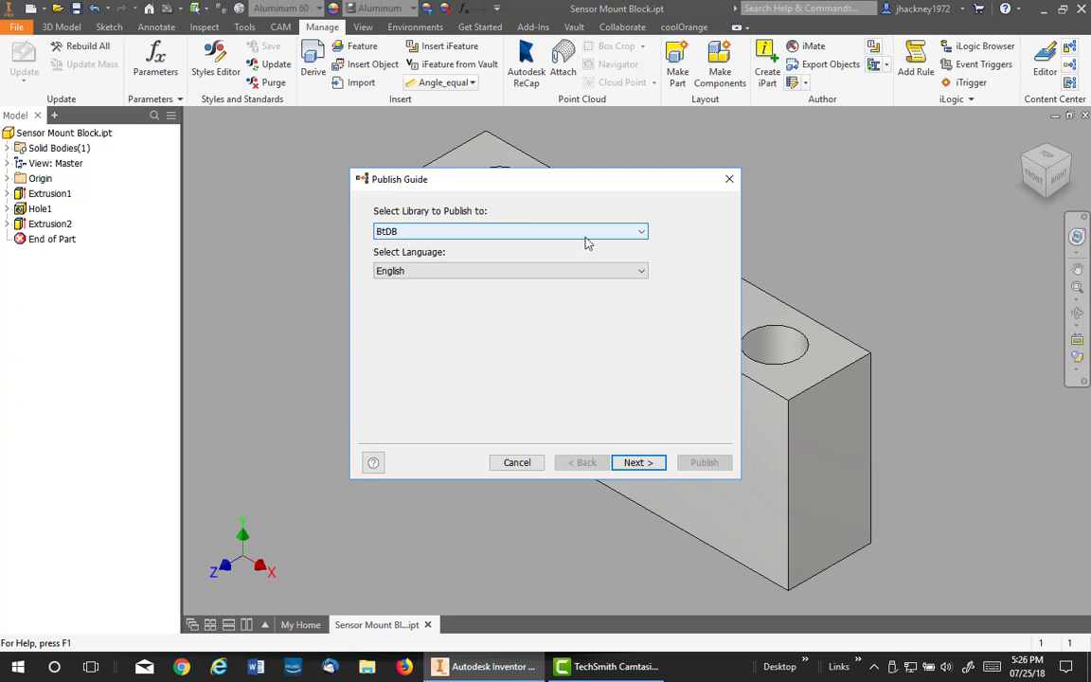
left_click(640, 234)
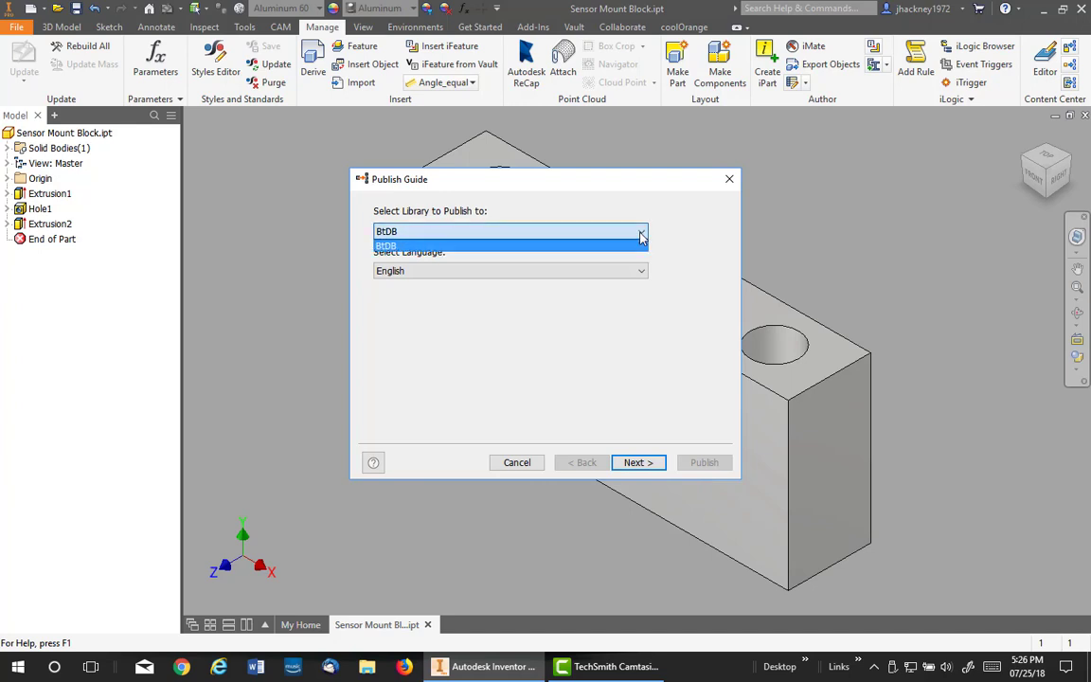
left_click(640, 235)
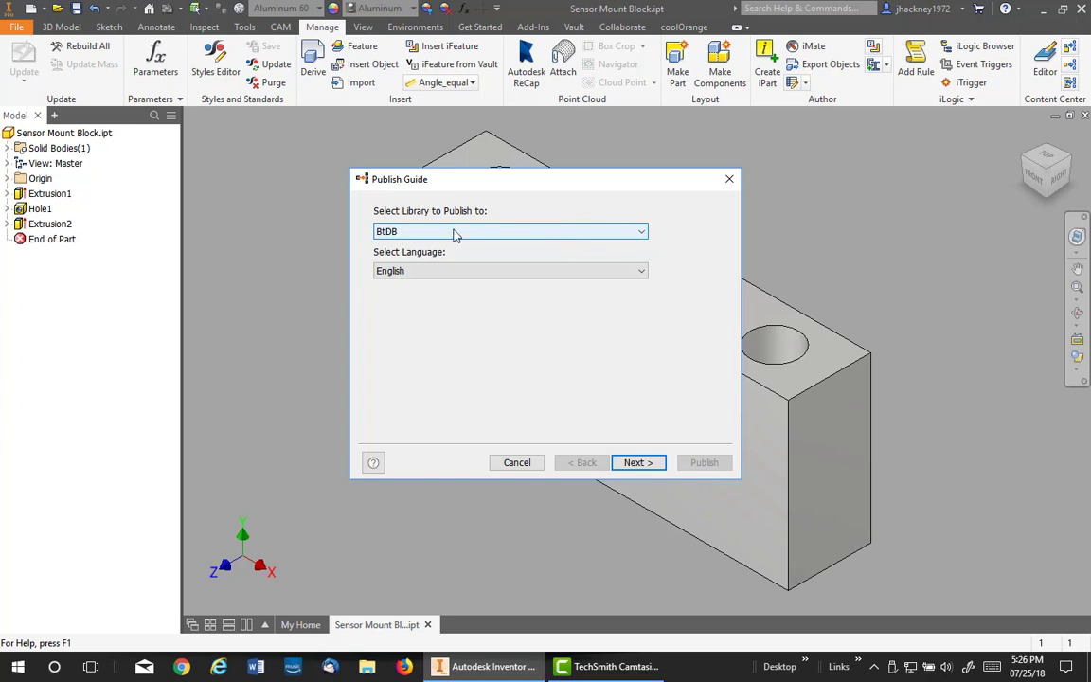
left_click(650, 464)
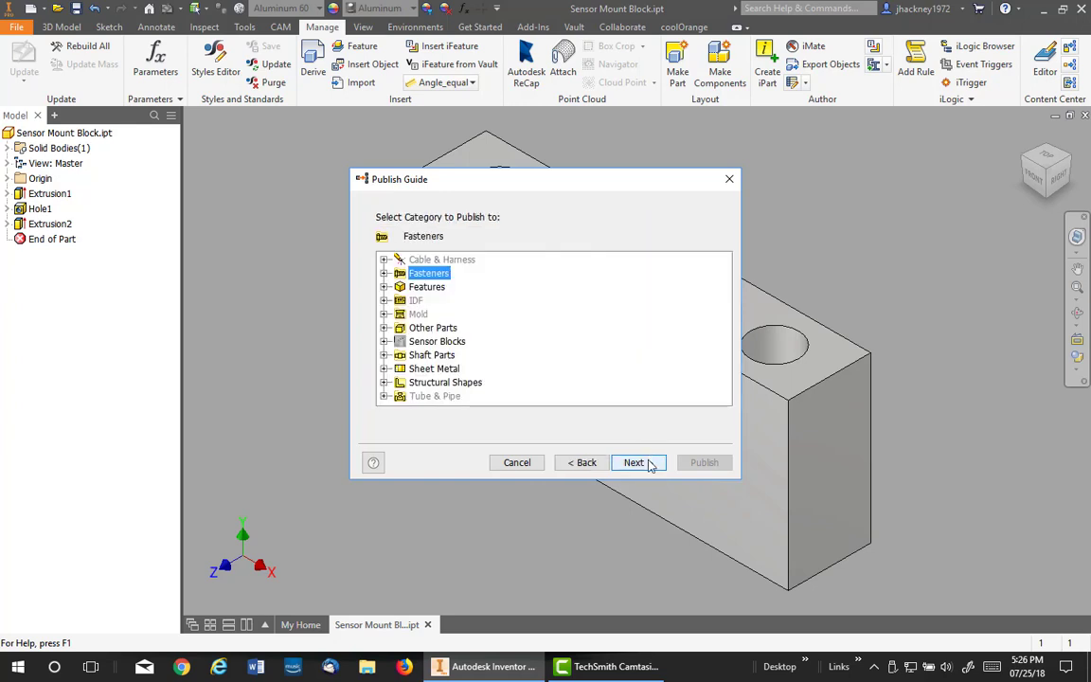
left_click(435, 342)
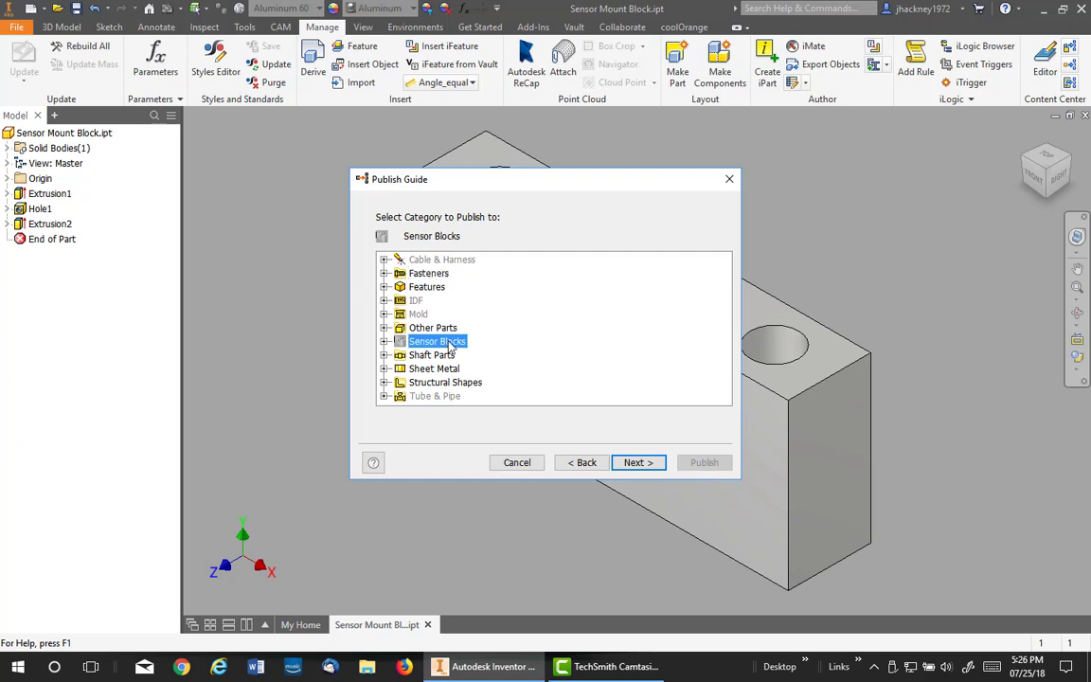
- Go to parameter mapping and map Height to the part's Height model parameter
left_click(638, 462)
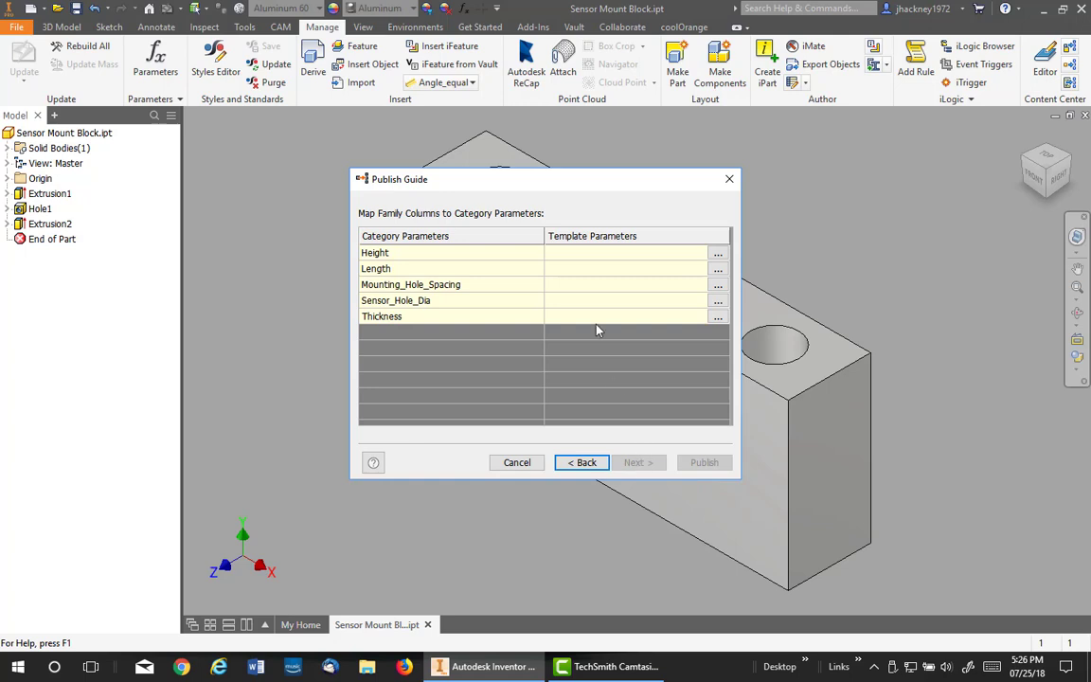
left_click_drag(388, 250, 626, 273)
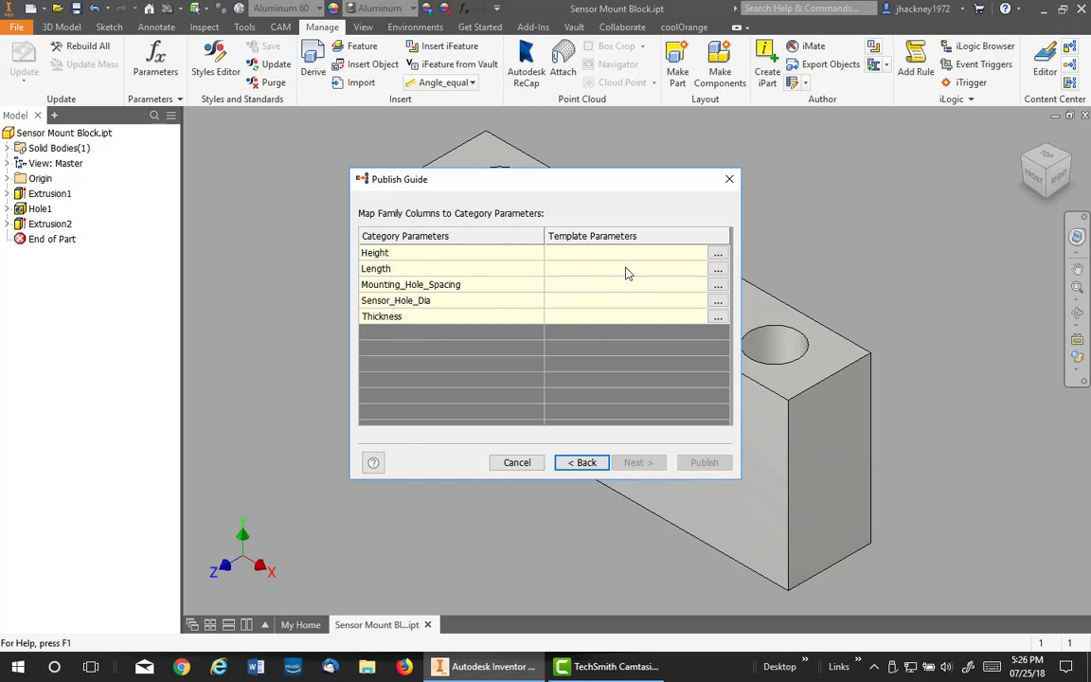
left_click(718, 254)
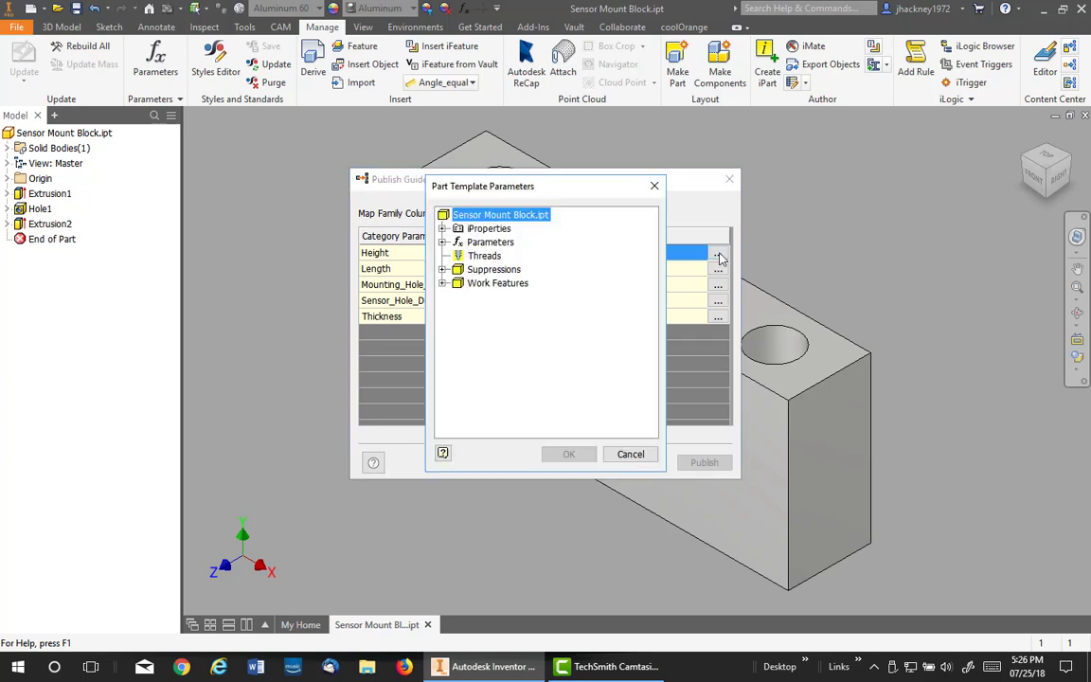
left_click(442, 242)
left_click(457, 256)
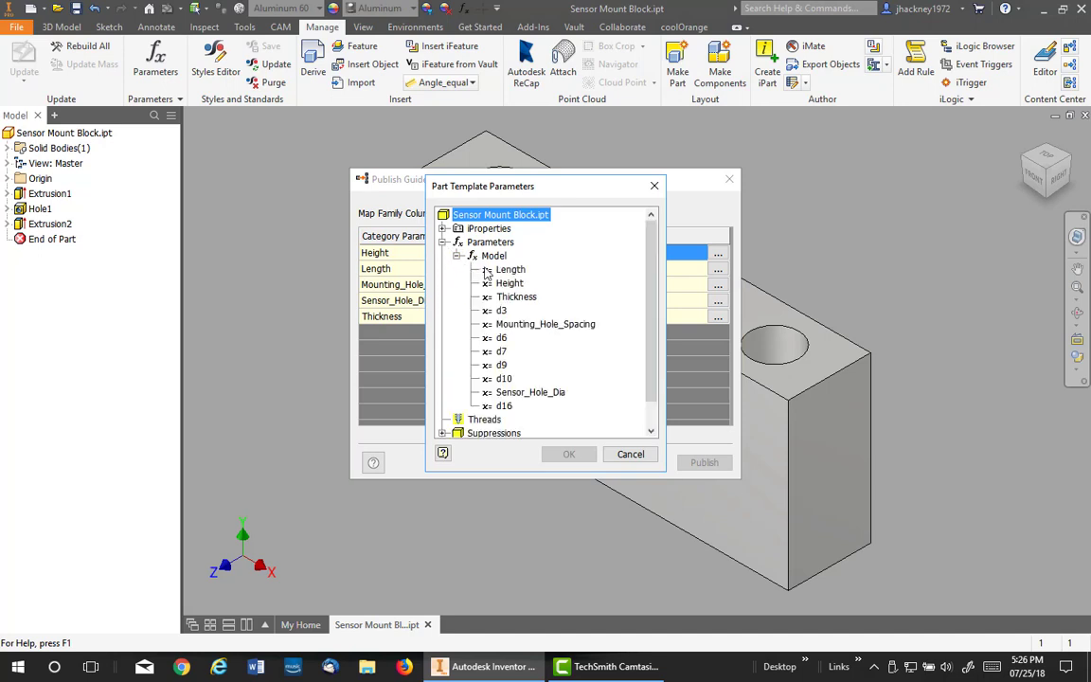
left_click(509, 283)
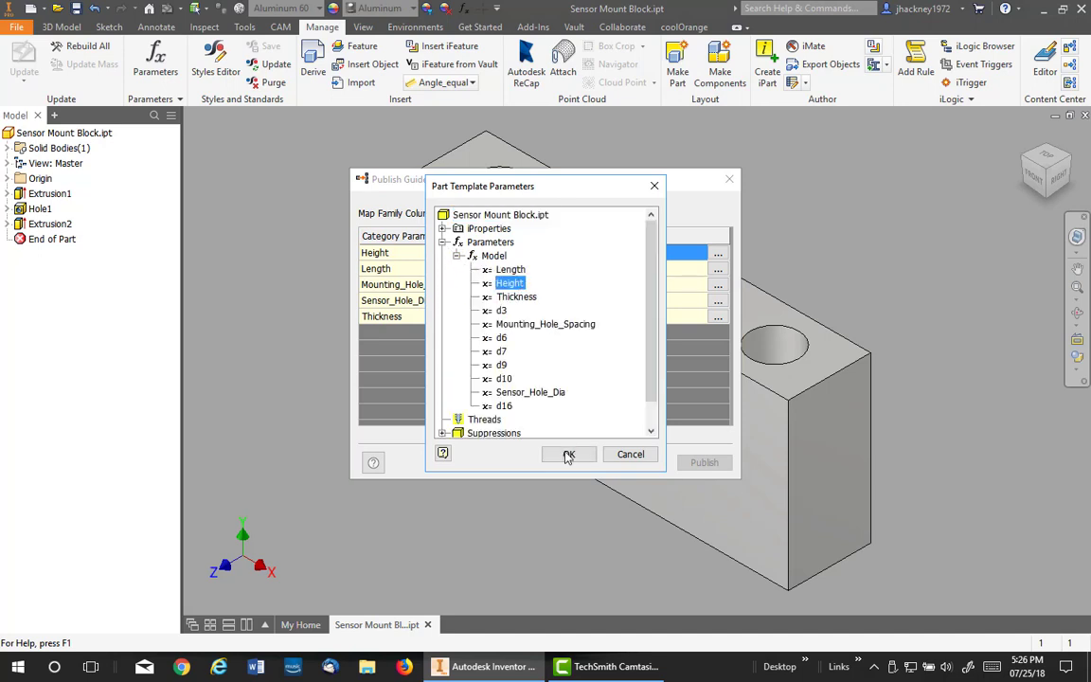
left_click(568, 453)
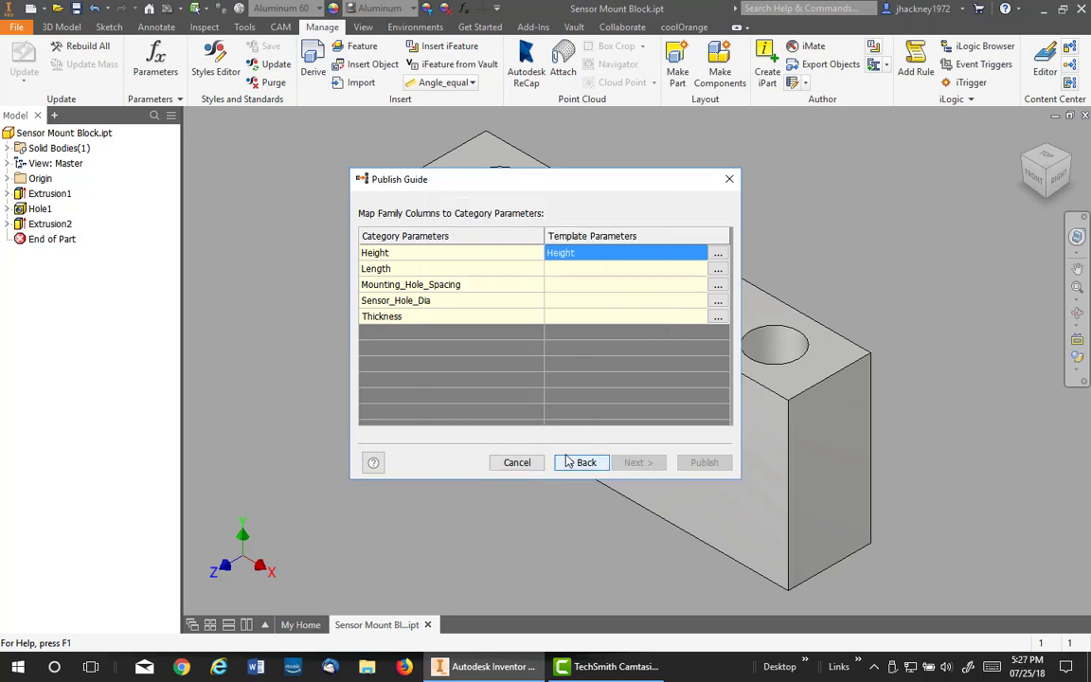
- Map Length and Mounting_Hole_Spacing to their matching part model parameters
left_click(717, 270)
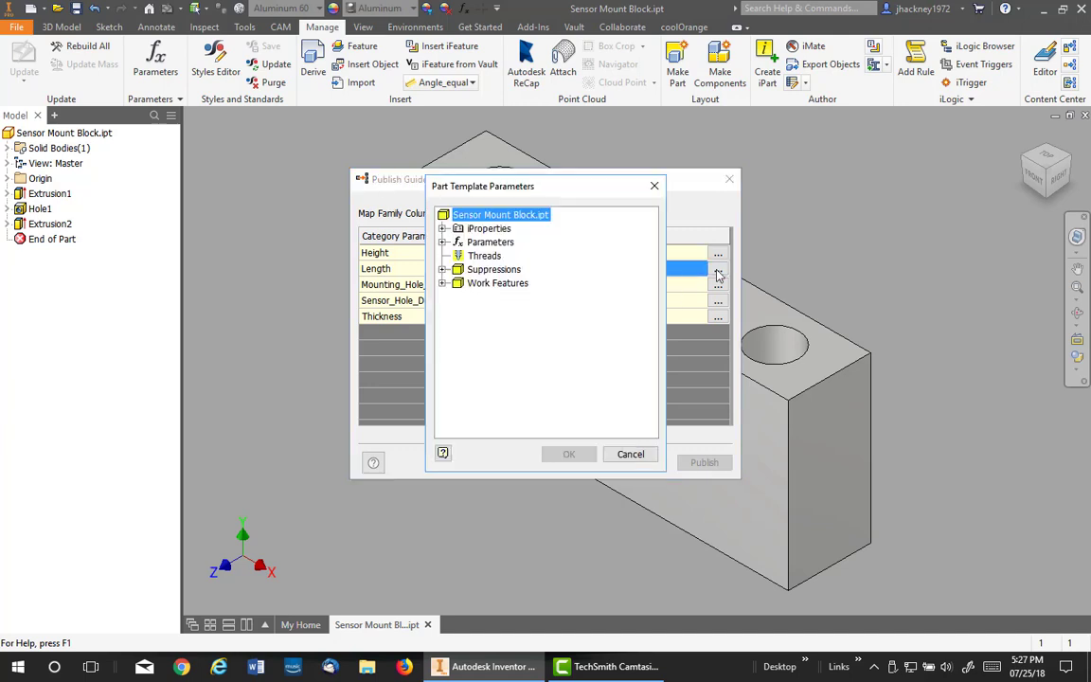
left_click(441, 243)
left_click(456, 256)
left_click(510, 270)
left_click(569, 454)
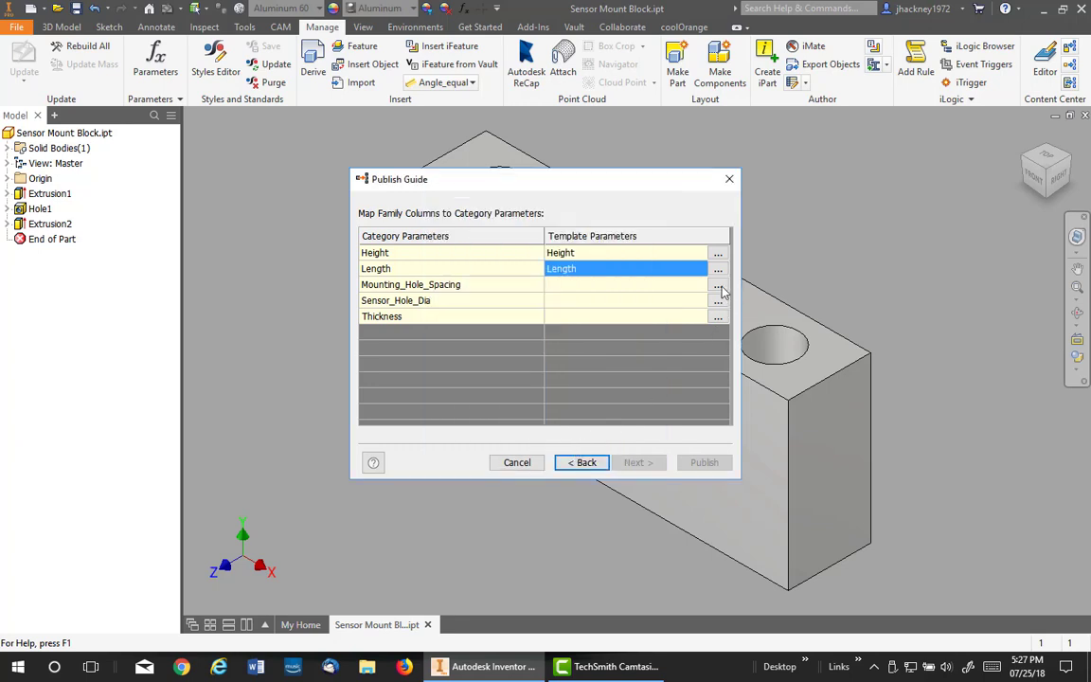
left_click(716, 285)
left_click(441, 242)
left_click(457, 255)
left_click(540, 324)
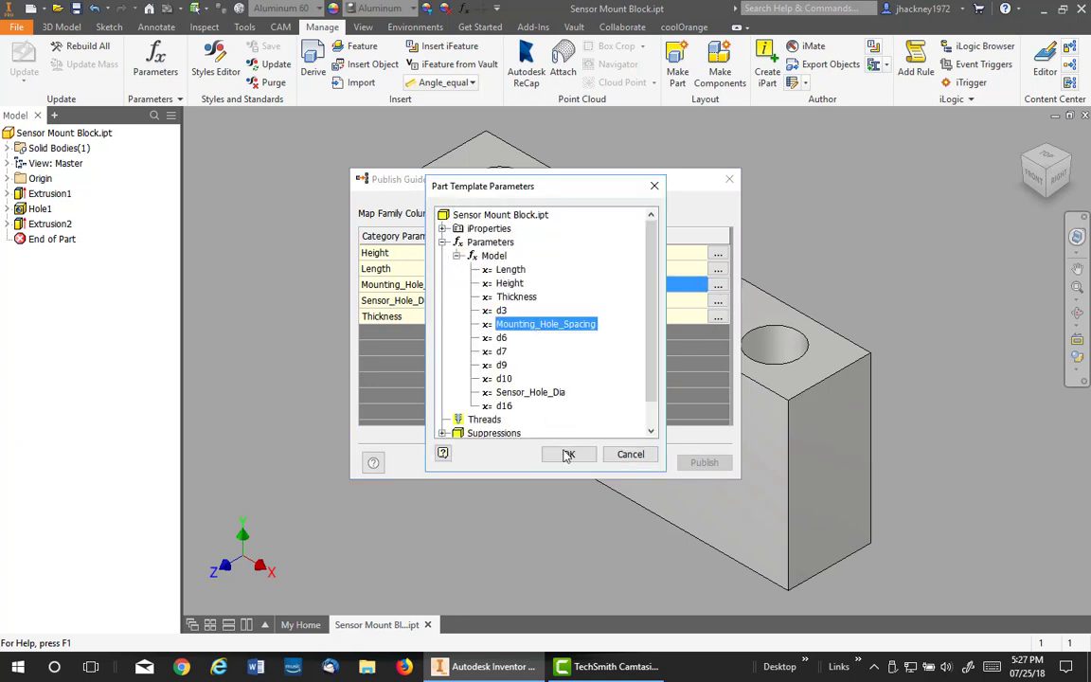
left_click(568, 454)
- Map Sensor_Hole_Dia and Thickness to their matching part model parameters
left_click(717, 301)
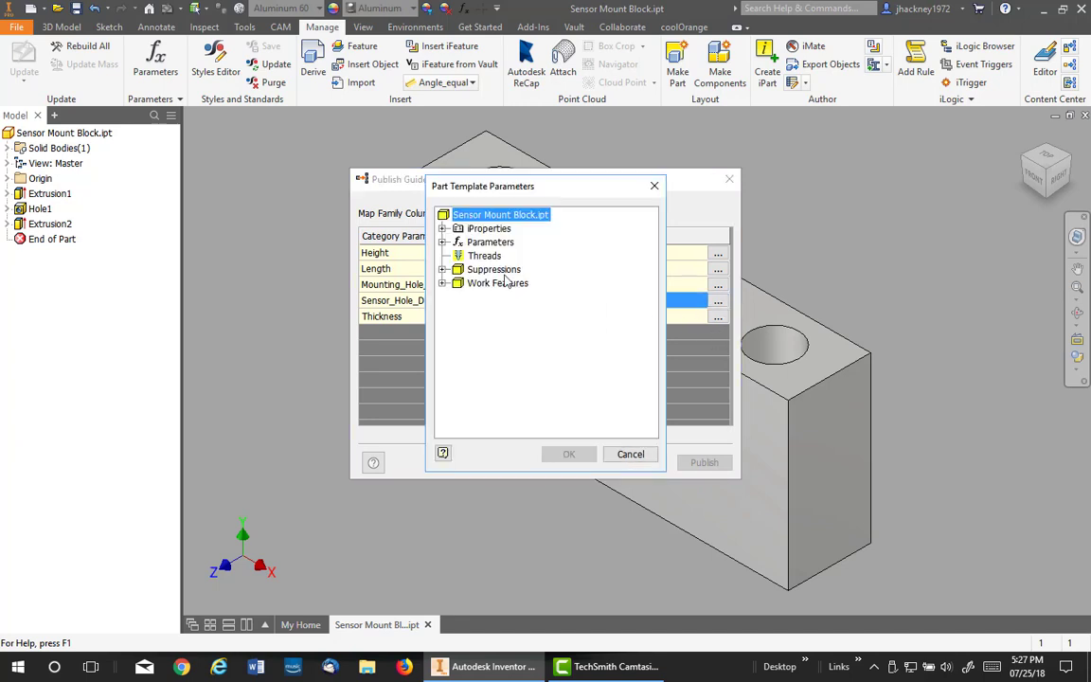
left_click(442, 242)
left_click(457, 256)
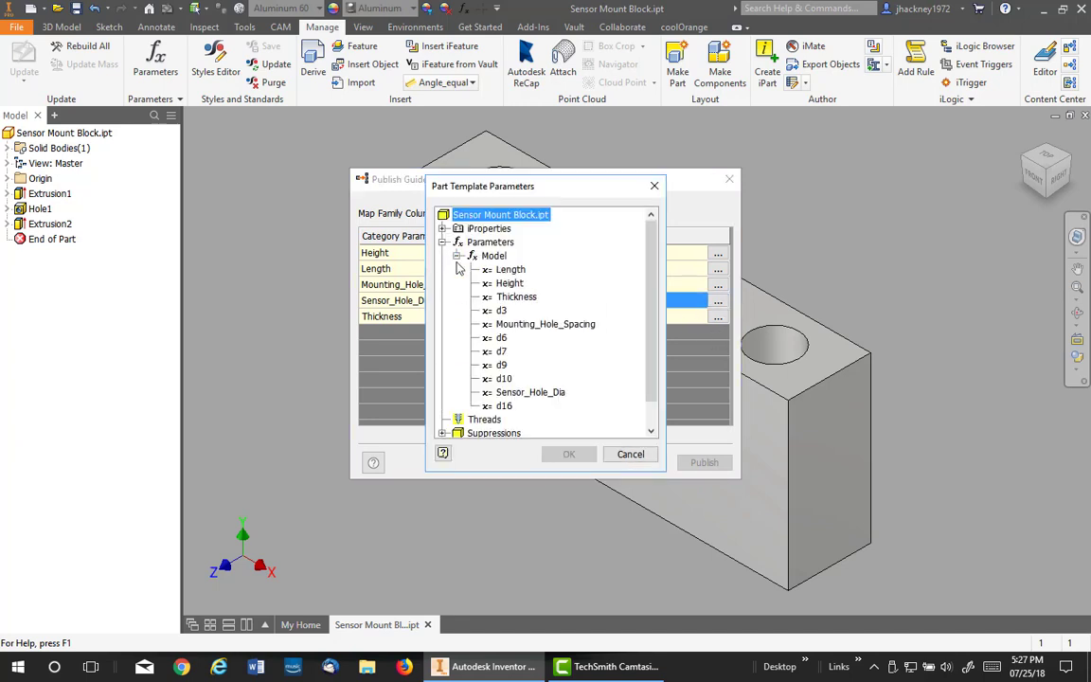
left_click(516, 392)
left_click(569, 454)
left_click(717, 317)
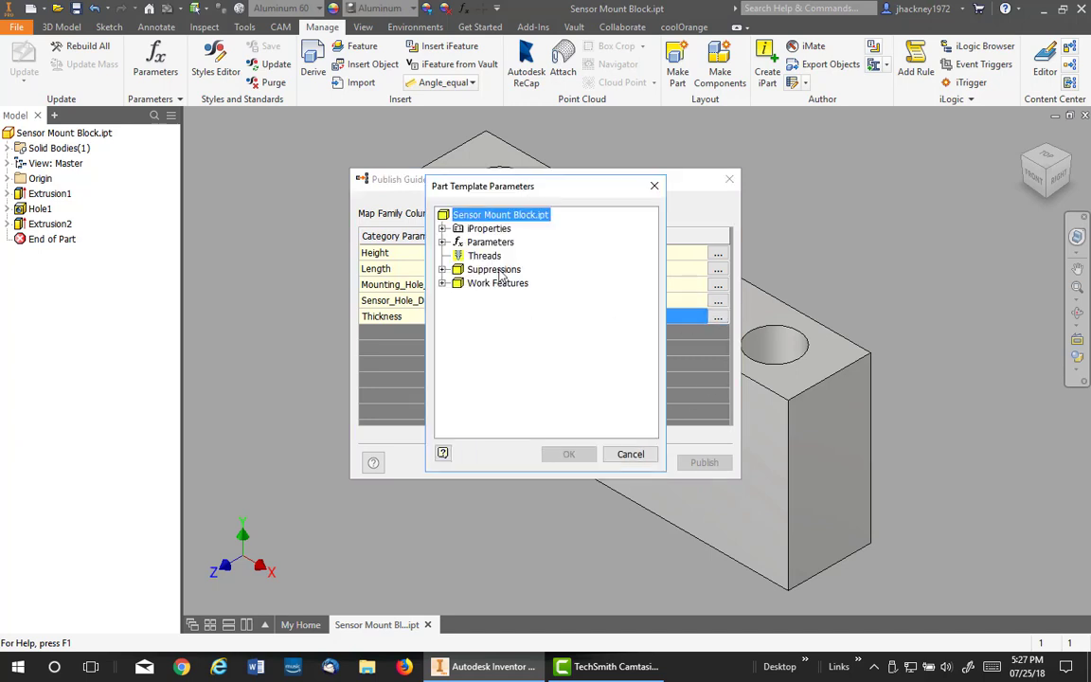
left_click(442, 242)
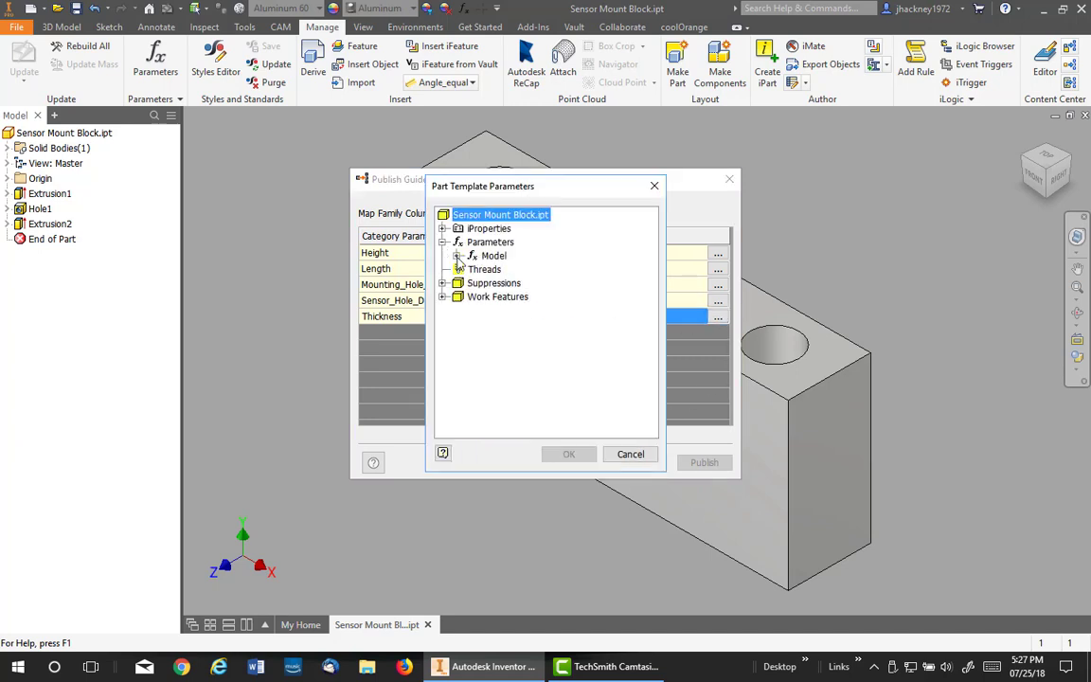
left_click(456, 255)
left_click(516, 297)
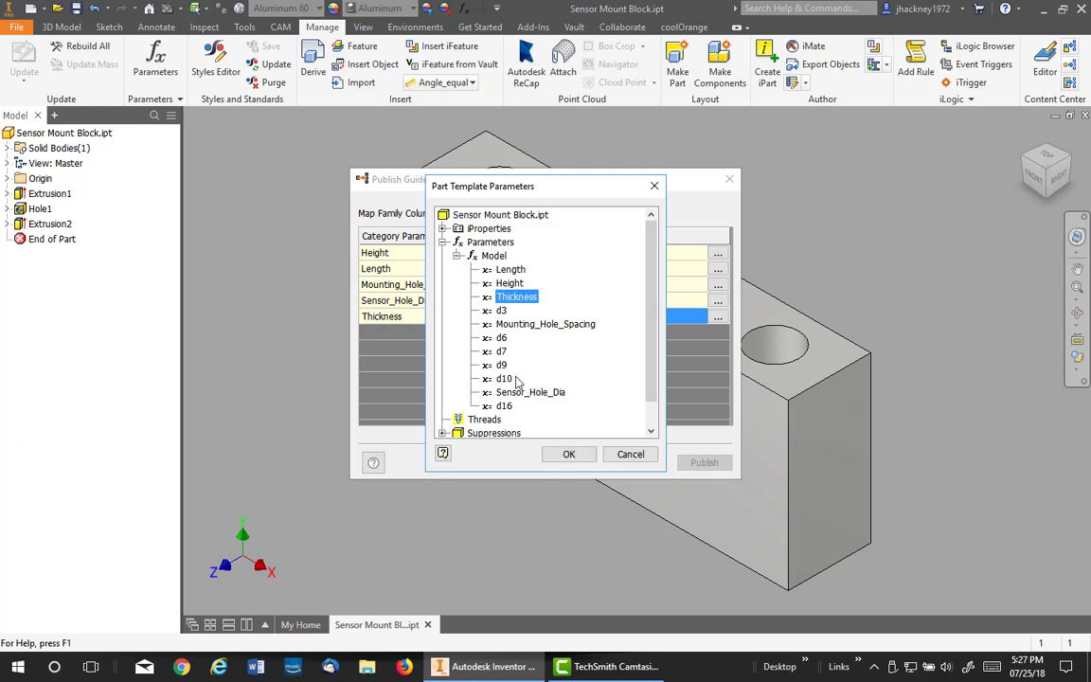
left_click(568, 453)
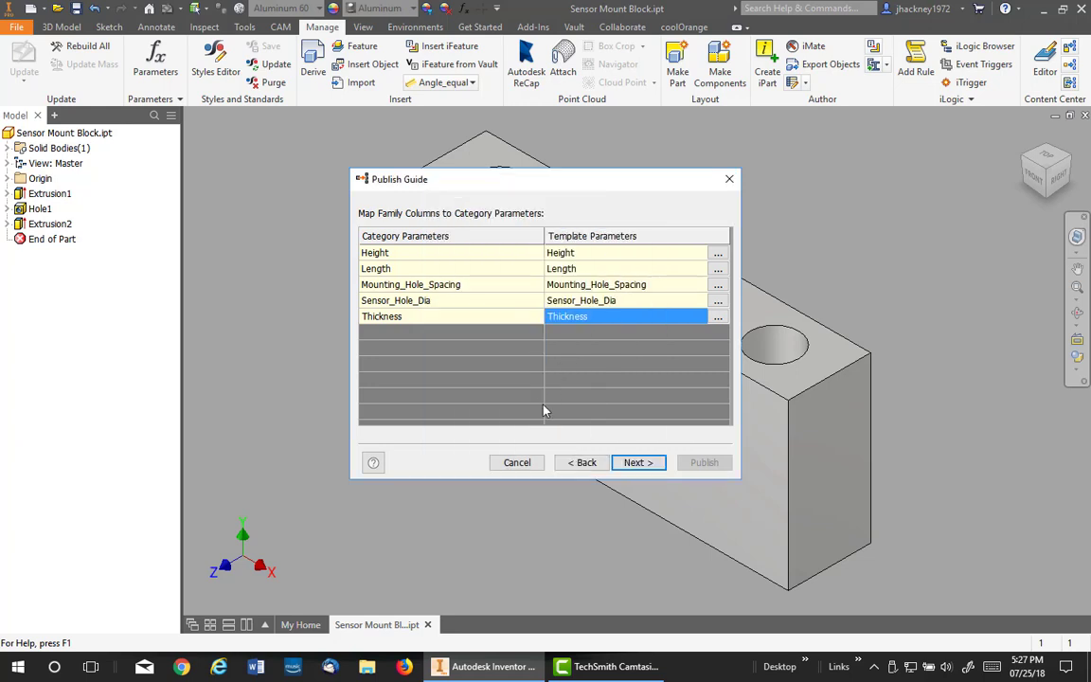
left_click(644, 463)
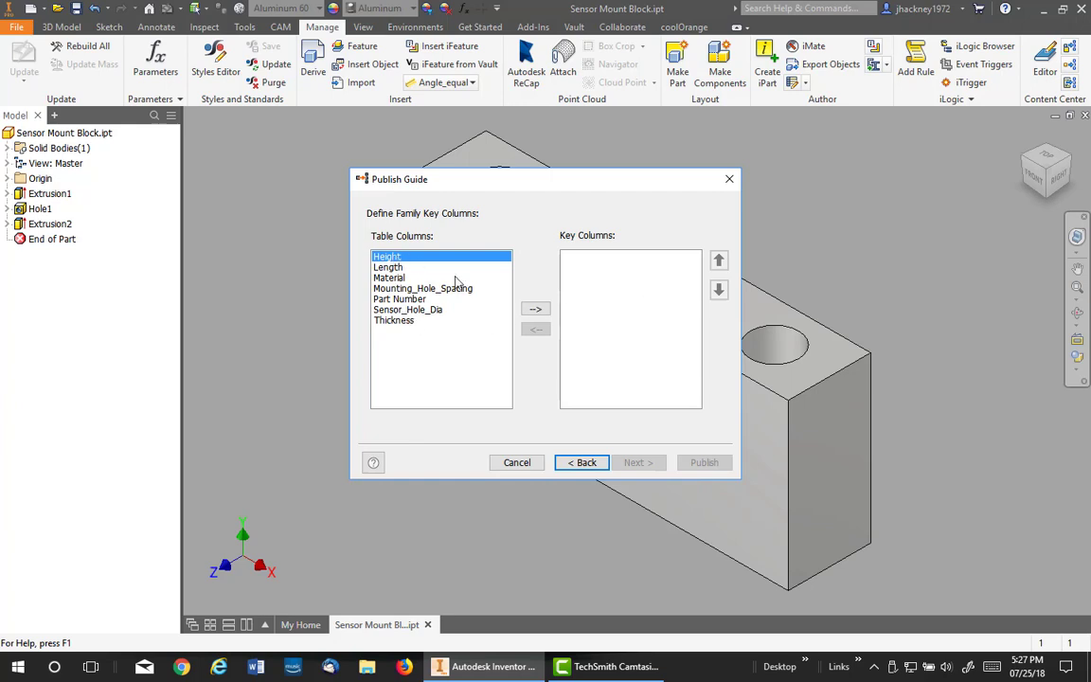
- Move Height, Length, Mounting_Hole_Spacing, Part Number, Sensor_Hole_Dia and Thickness into the key columns
left_click(536, 309)
left_click(536, 310)
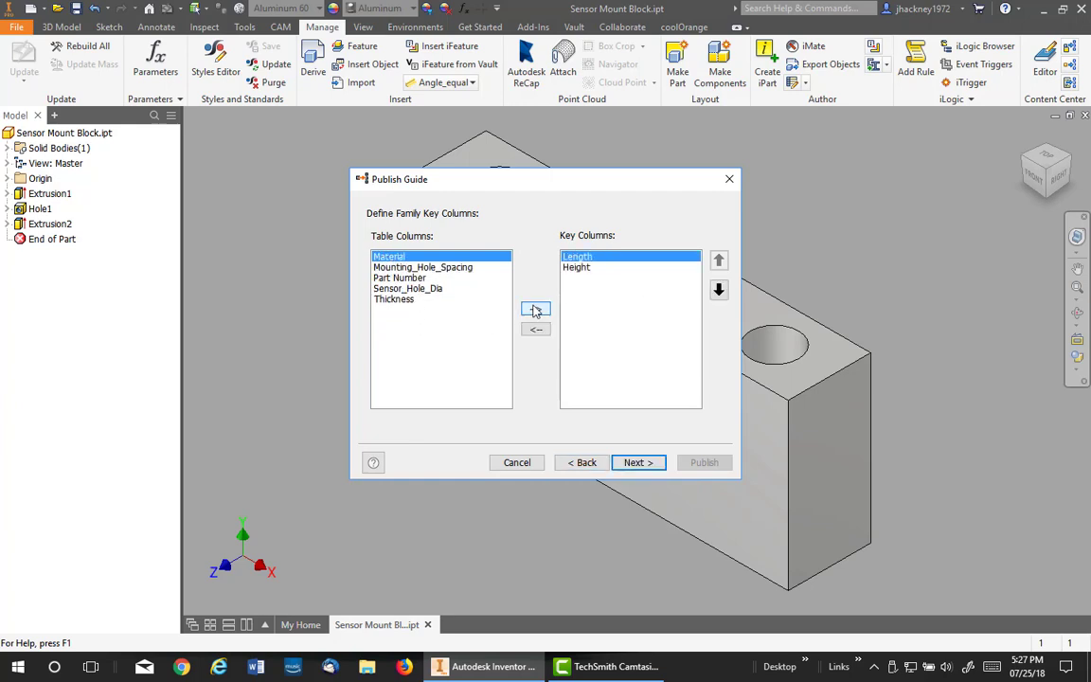
left_click(417, 267)
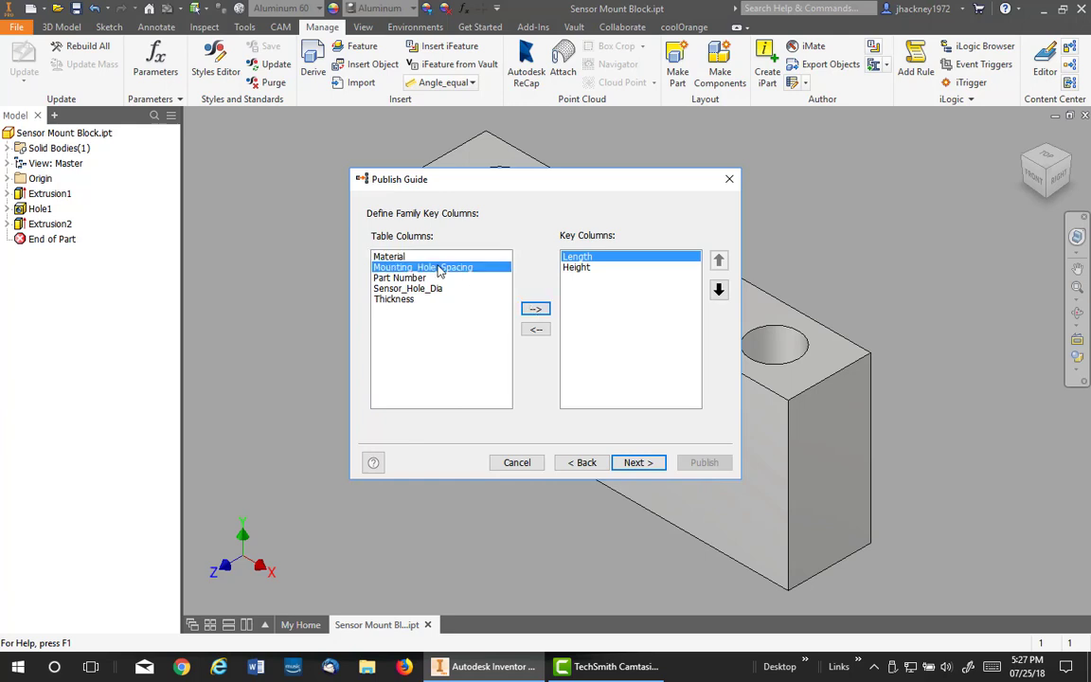
left_click(535, 309)
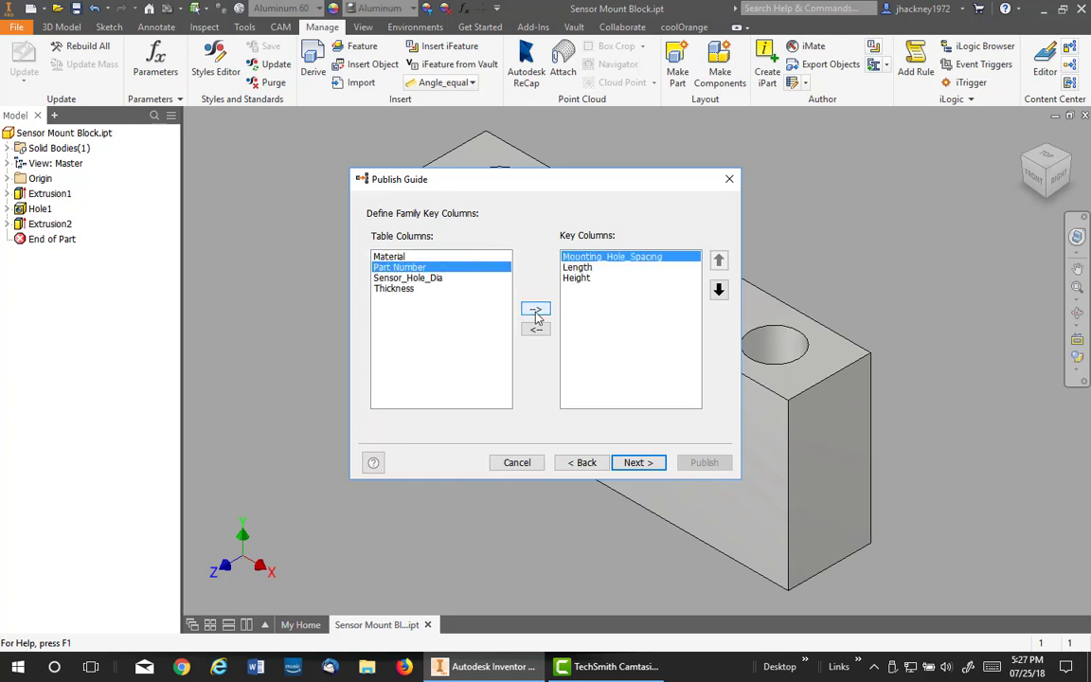
left_click(535, 310)
left_click(535, 311)
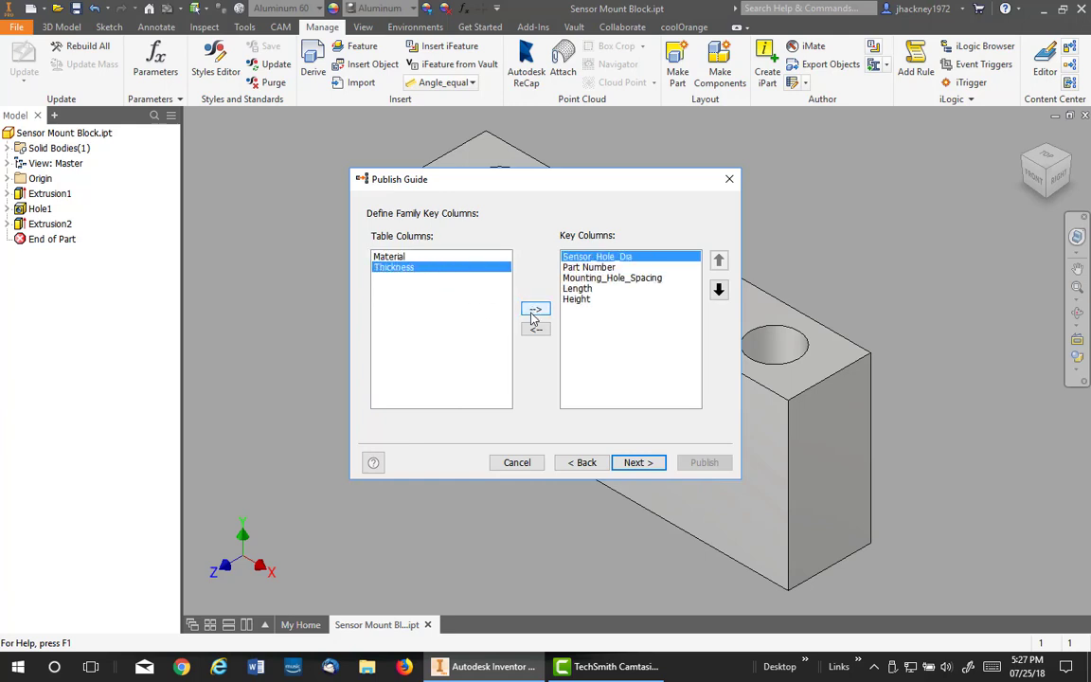
left_click(535, 310)
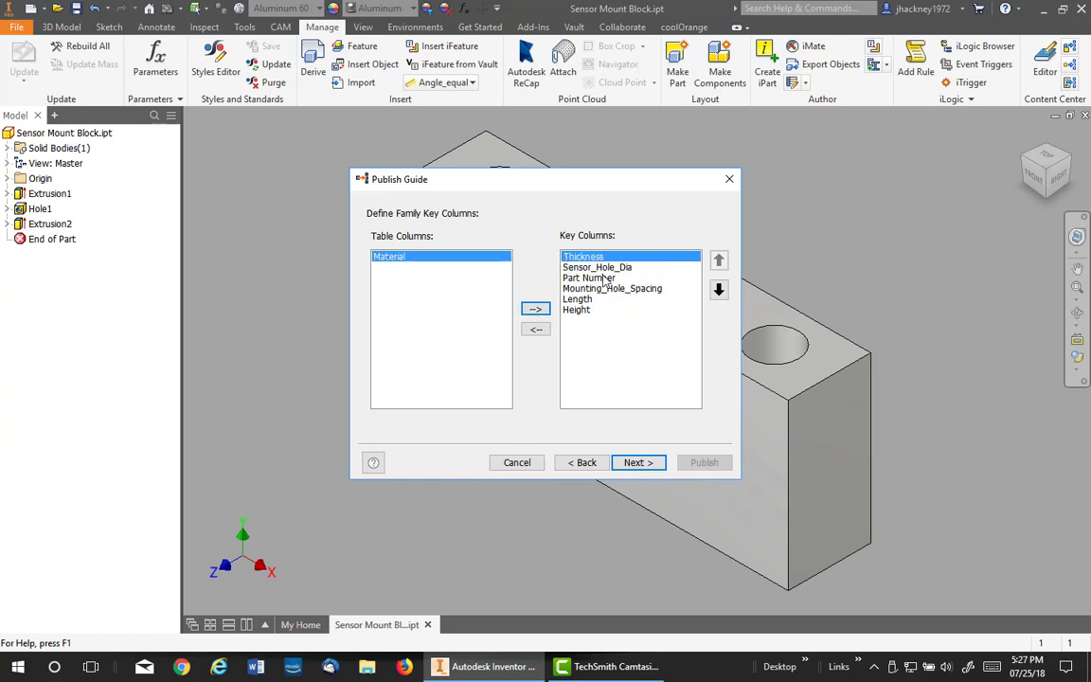
- Reorder the key columns so Part Number, Length and Height come first, in that order
left_click(604, 278)
left_click(718, 262)
left_click(718, 261)
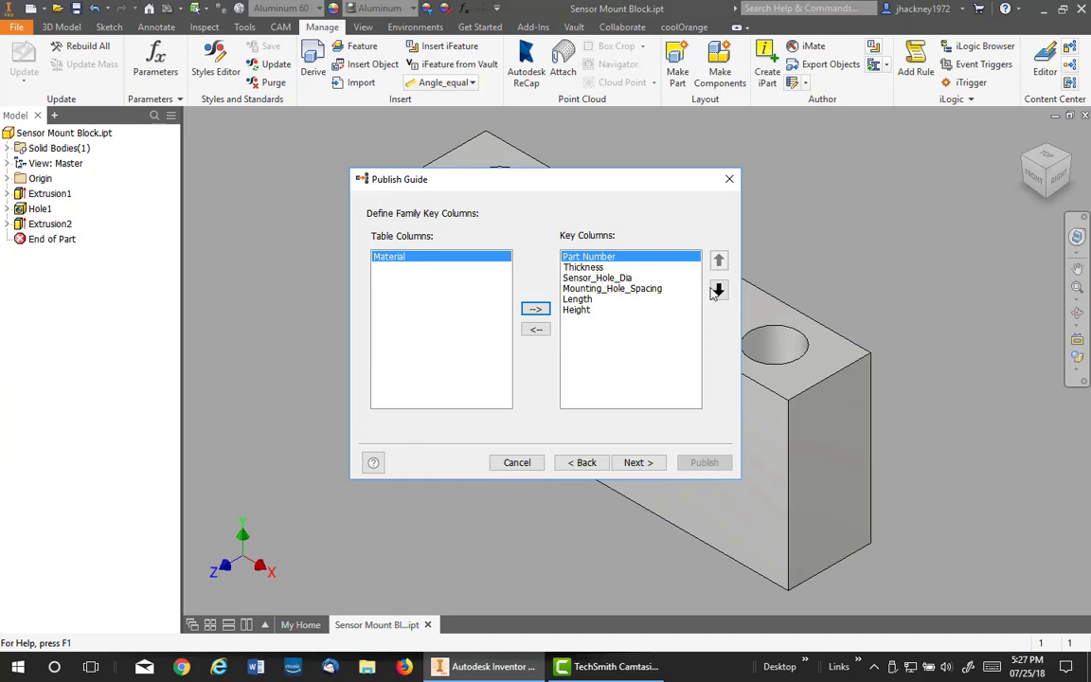
left_click(610, 299)
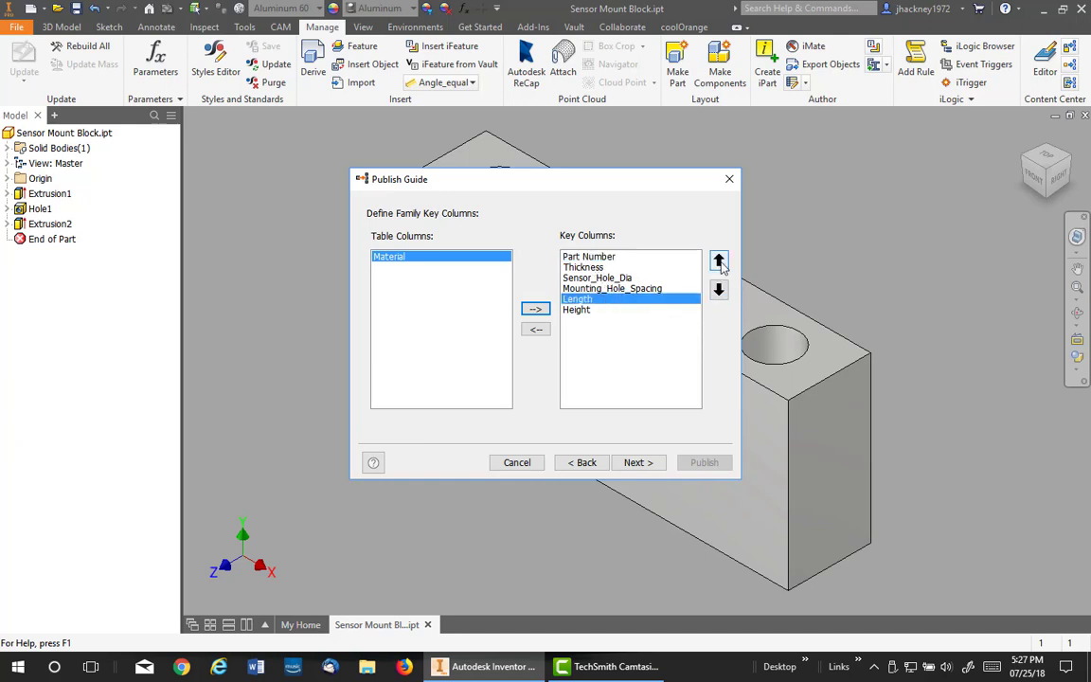
left_click(718, 259)
left_click(718, 260)
left_click(718, 259)
left_click(584, 311)
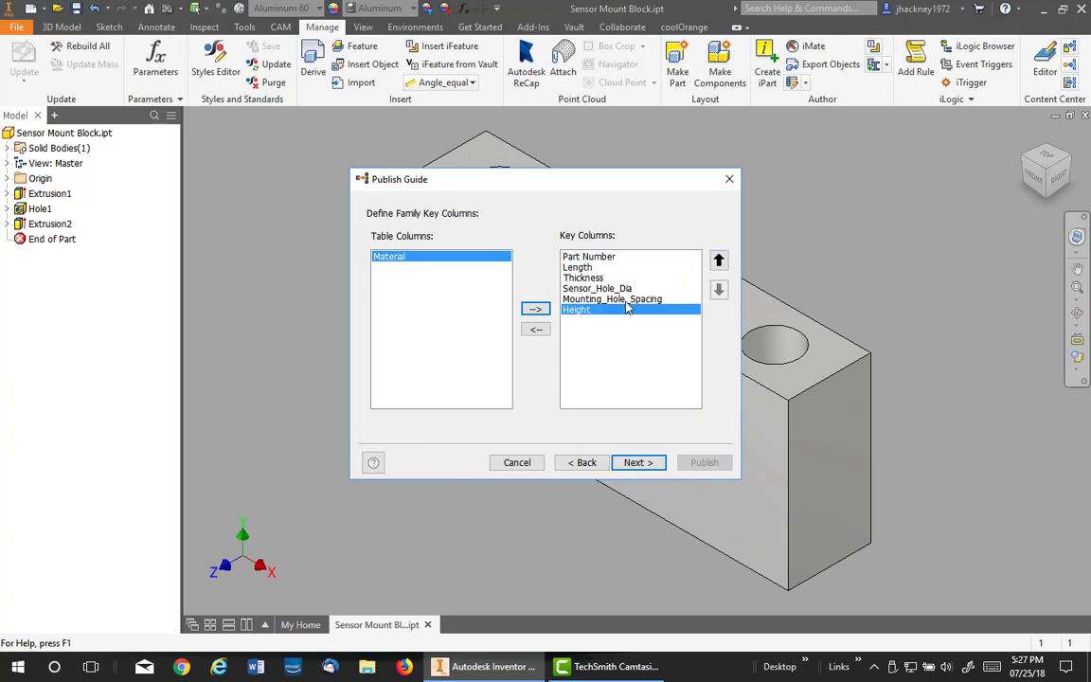
left_click(717, 262)
left_click(718, 262)
left_click(718, 262)
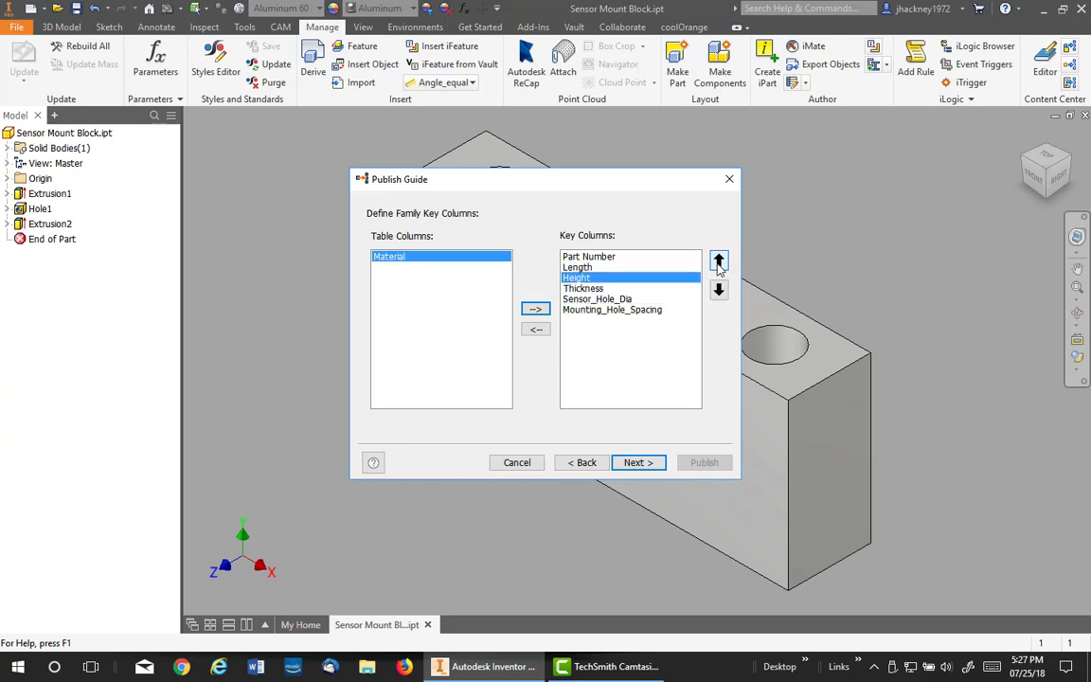
- Set the family name to BtDB Sensor Mount Block and copy it into the description
left_click(636, 462)
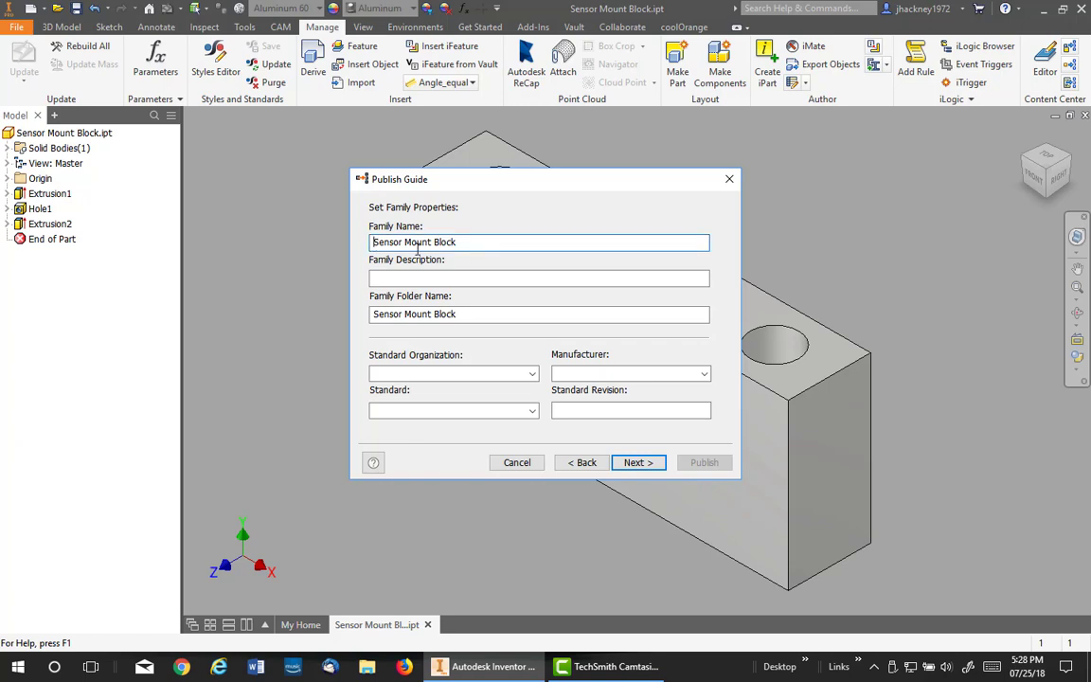
type("Bt")
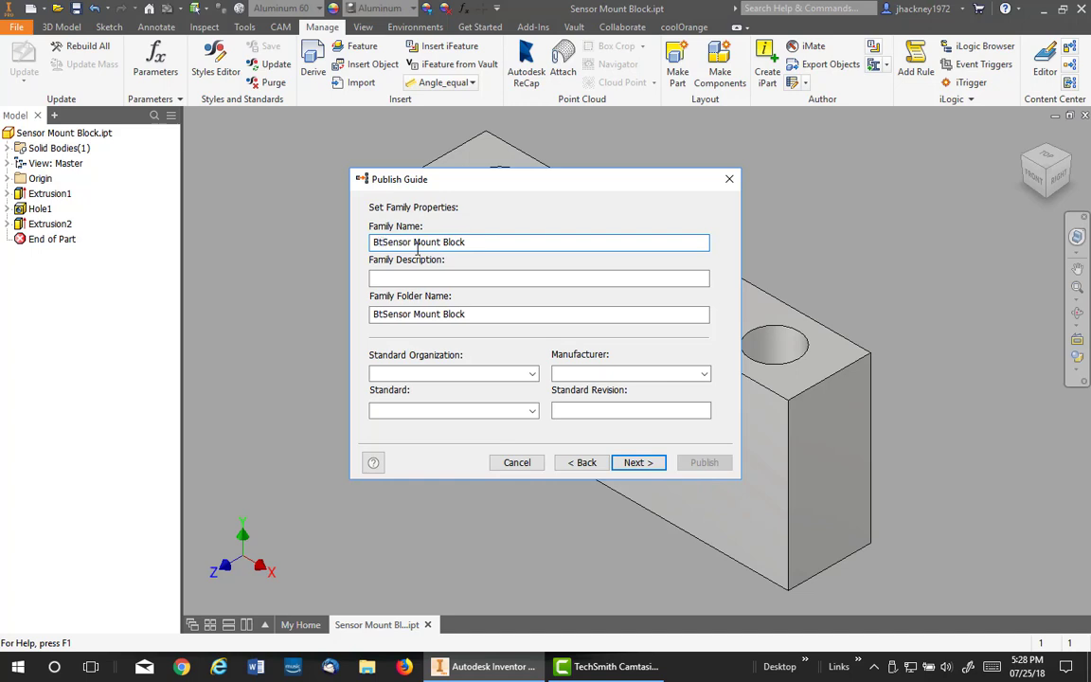
type("DB")
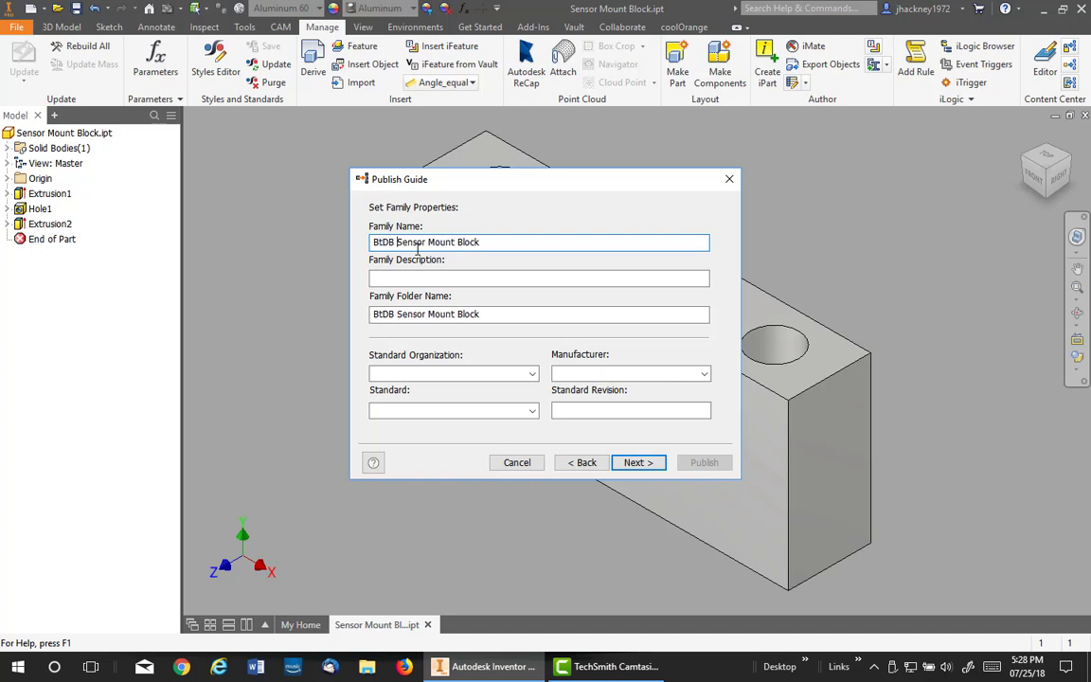
left_click_drag(485, 243, 350, 243)
key("ctrl+c")
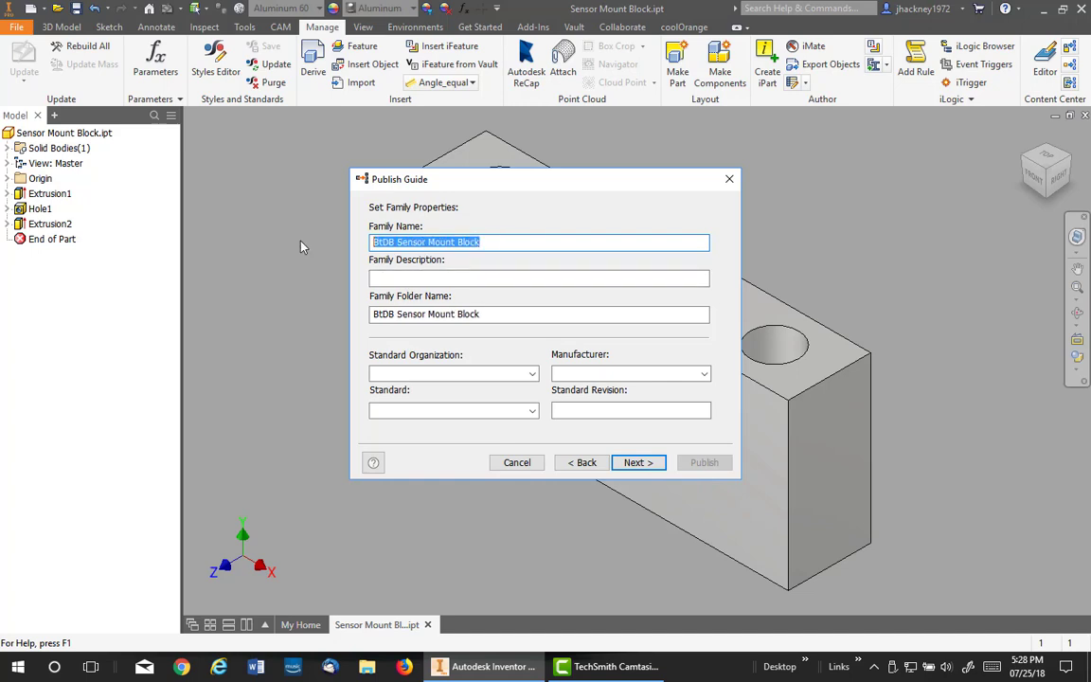
left_click(388, 278)
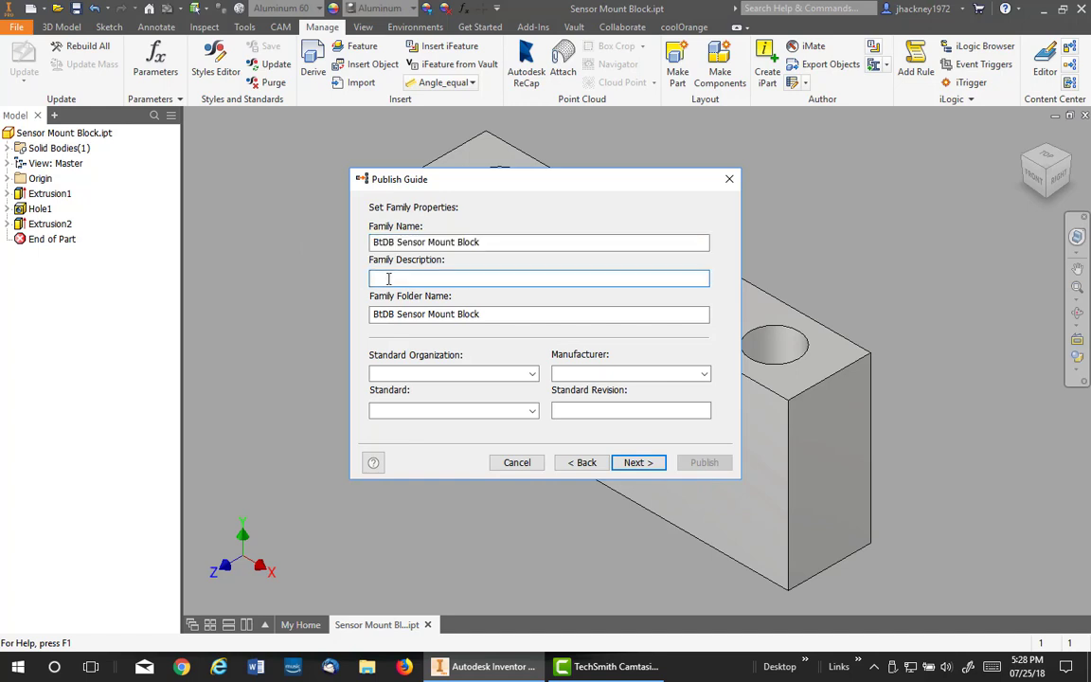
key("ctrl+v")
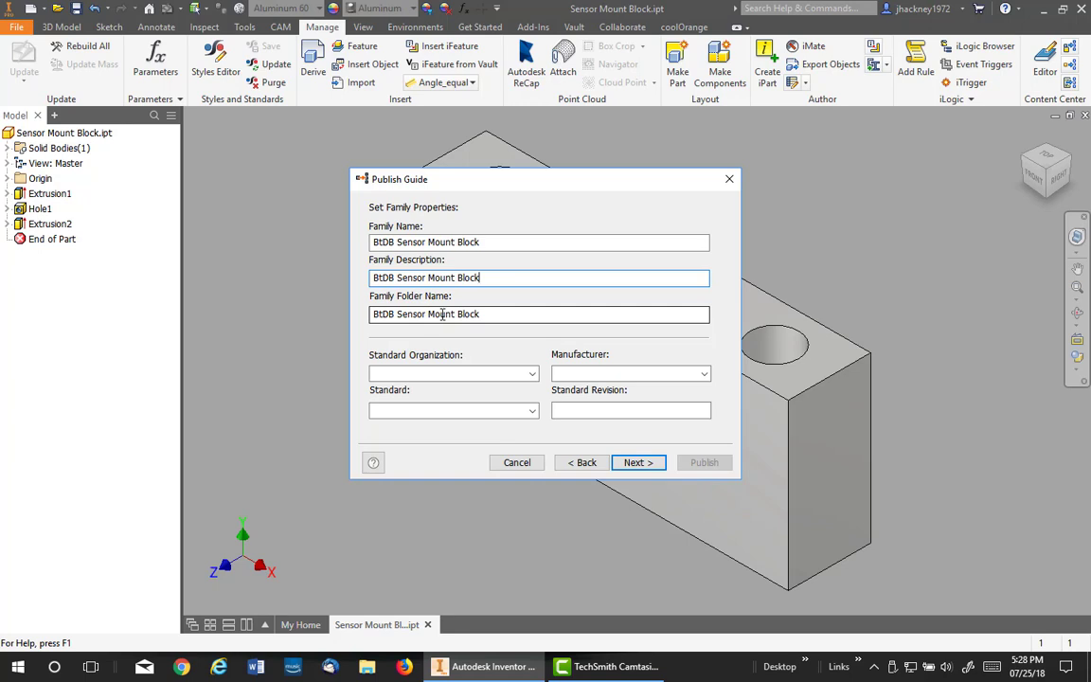
- Fill Standard Organization, Standard and Manufacturer with BtDB, and Standard Revision with 1
left_click(435, 378)
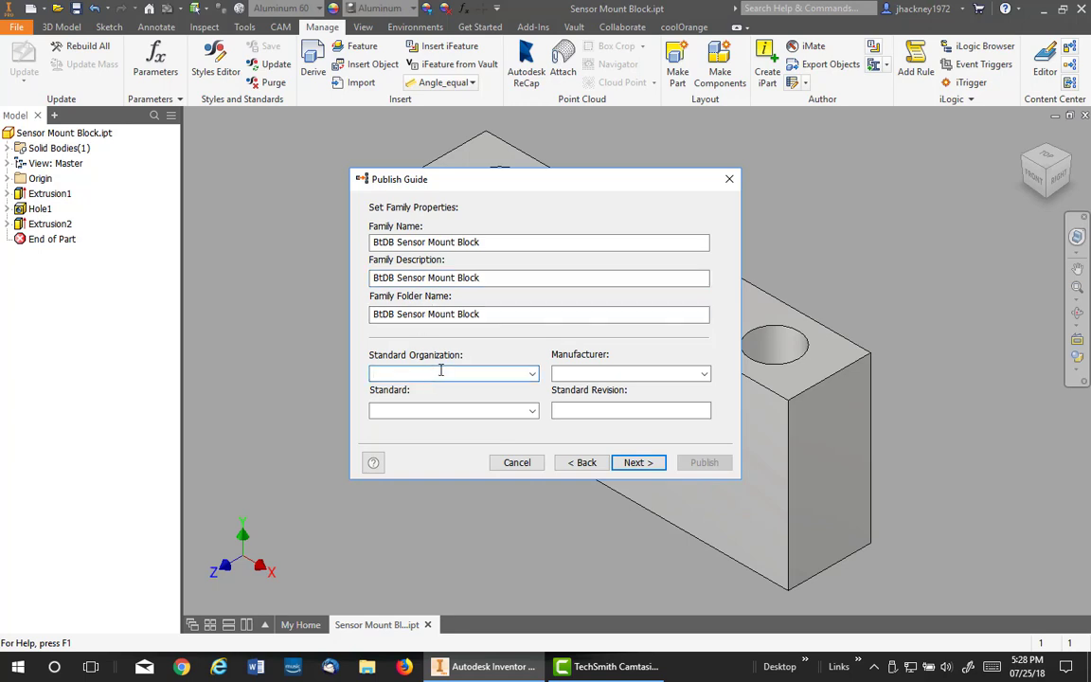
type("BtDB")
left_click_drag(430, 375, 308, 374)
key("ctrl+c")
left_click(413, 411)
key("ctrl+v")
left_click(596, 373)
key("ctrl+v")
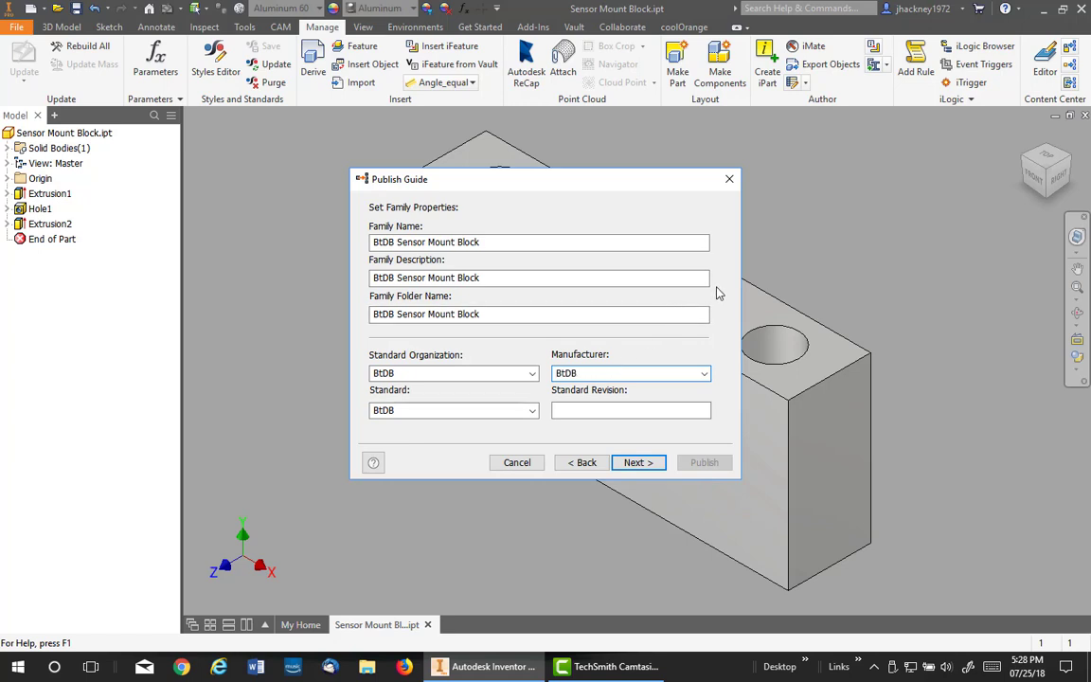
left_click(615, 409)
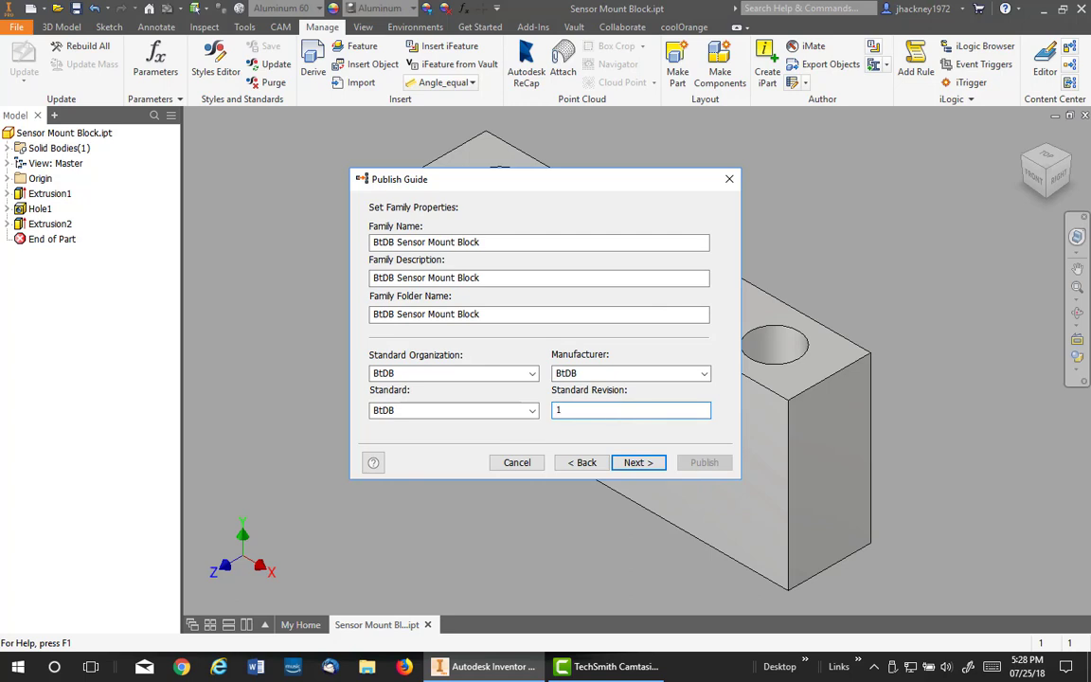
left_click(634, 462)
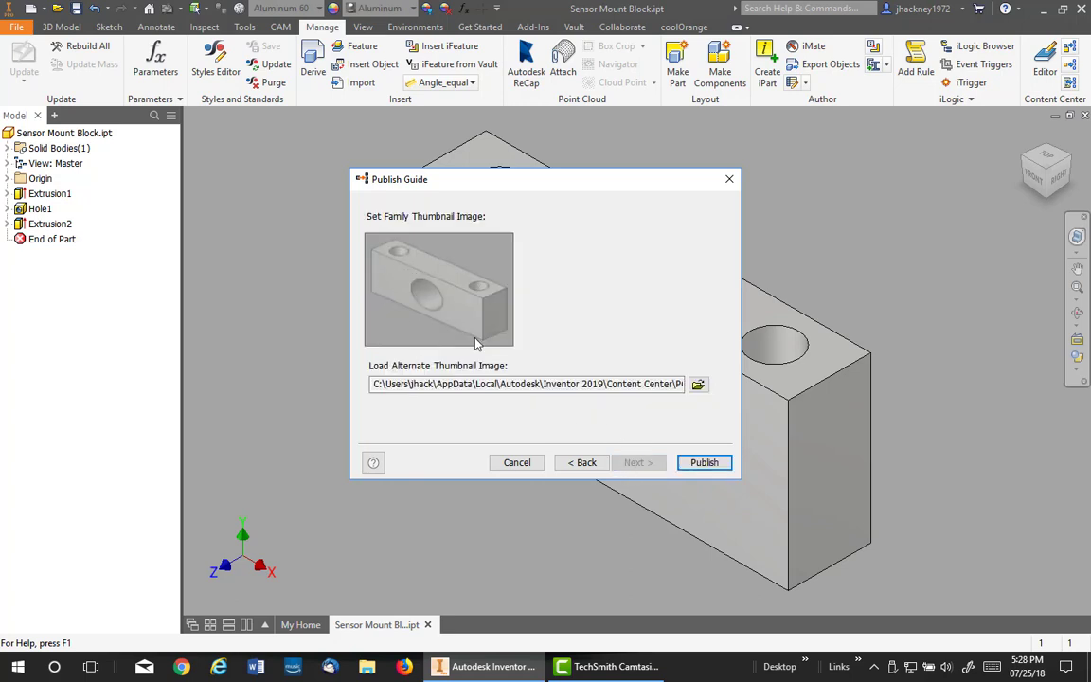
- Publish the Sensor Mount Block family and acknowledge the Publish completed message
left_click(701, 462)
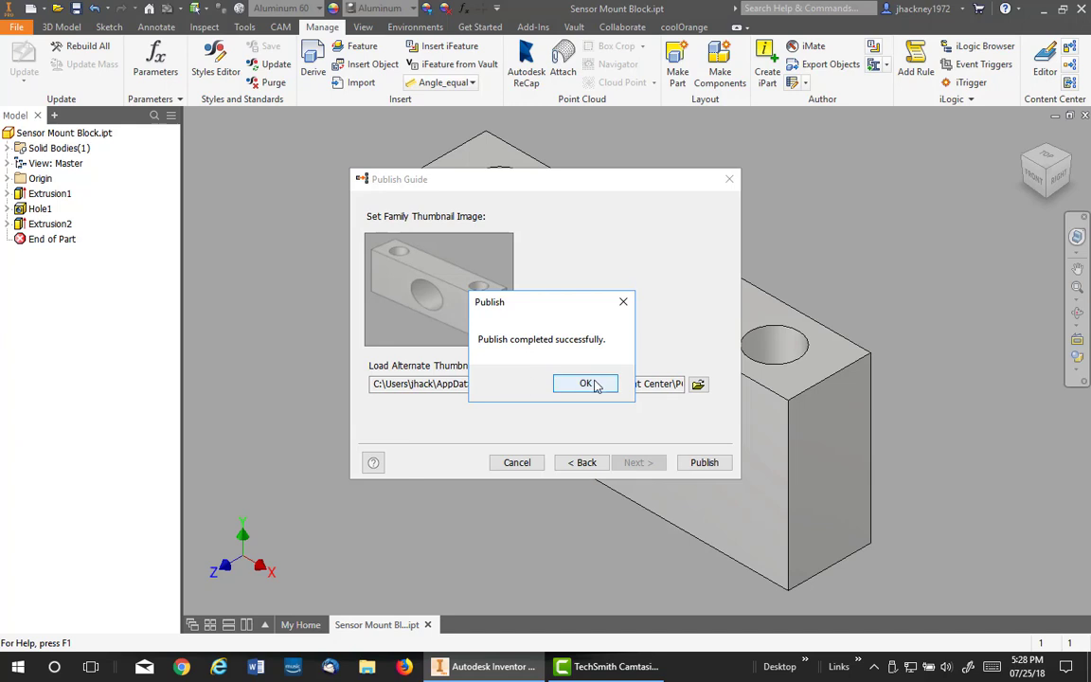
left_click(593, 385)
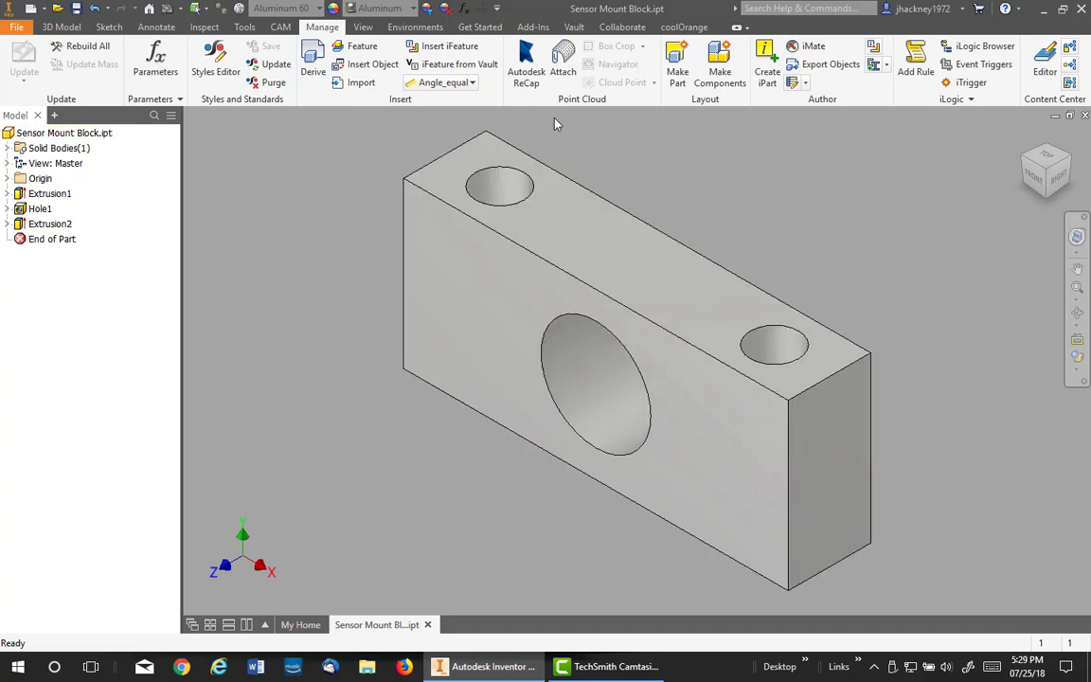
- Open the Family Table of the BtDB Sensor Mount Block family in the Content Center editor
left_click(1044, 67)
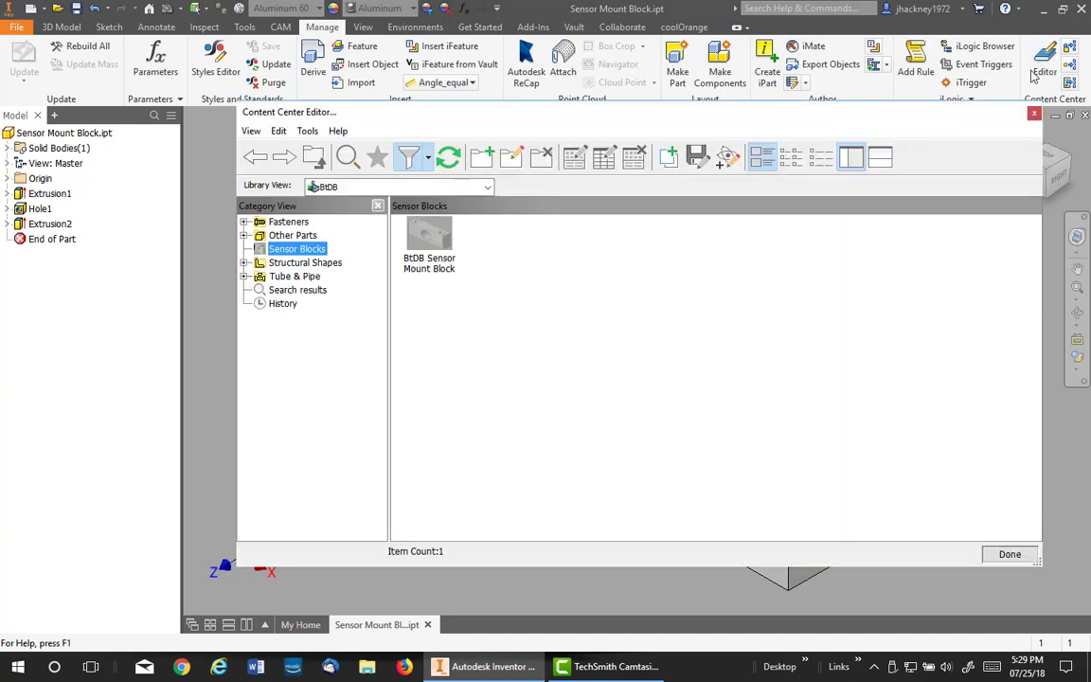
right_click(437, 241)
left_click(480, 266)
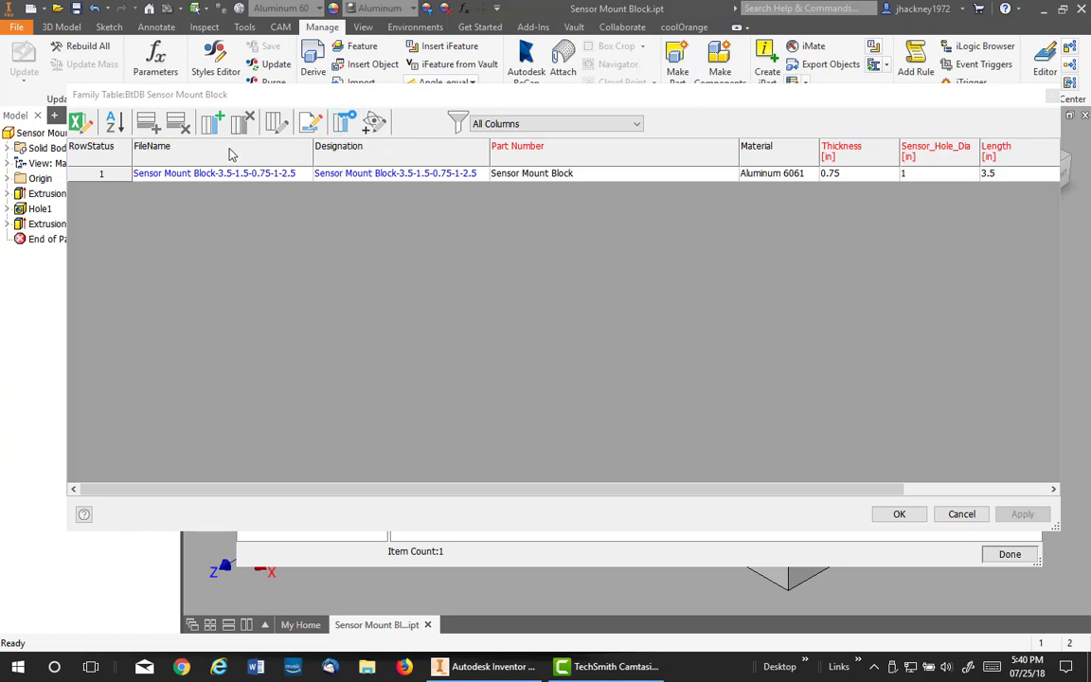
- Change row 1's Part Number to Sensor Mount Block - 45675
left_click(606, 175)
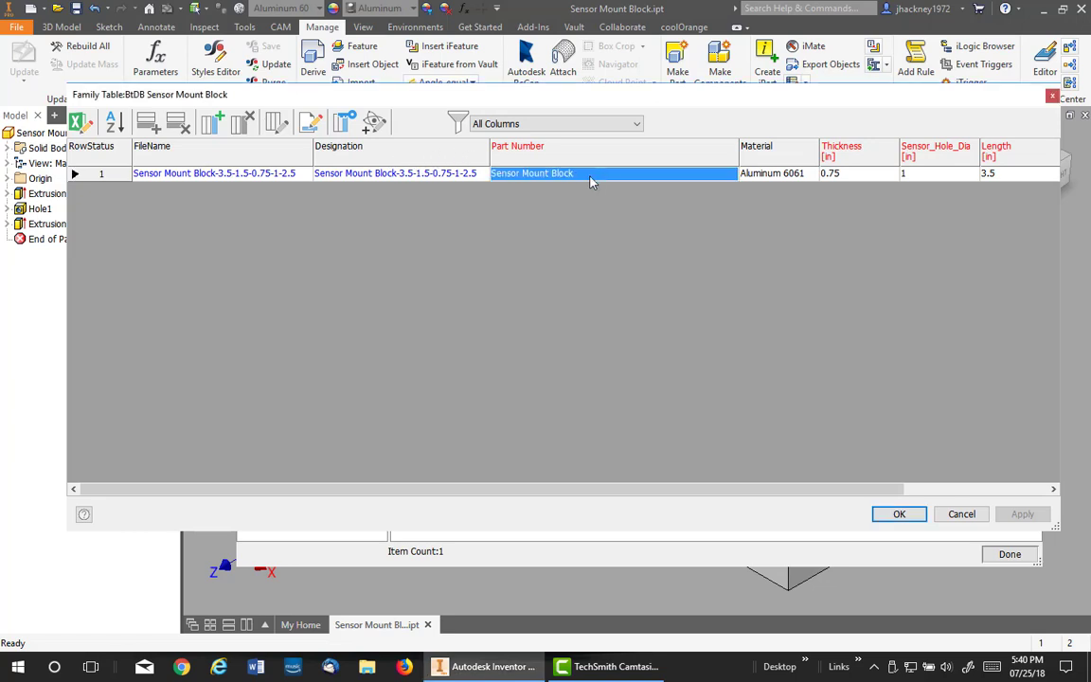
left_click(594, 178)
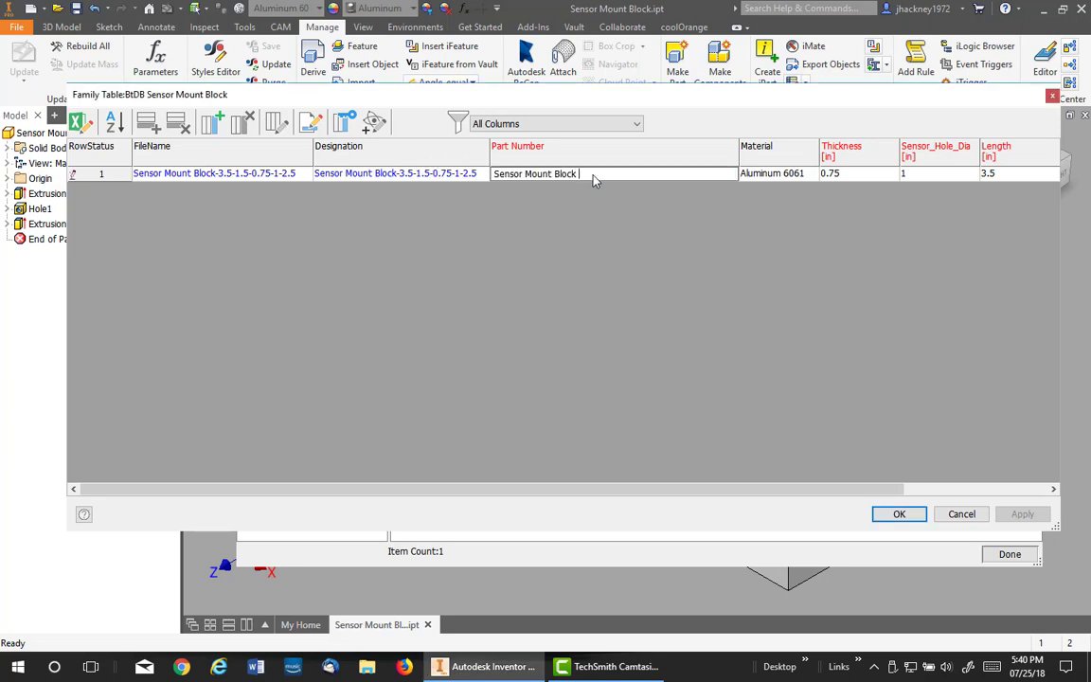
type("- 45675")
key("Return")
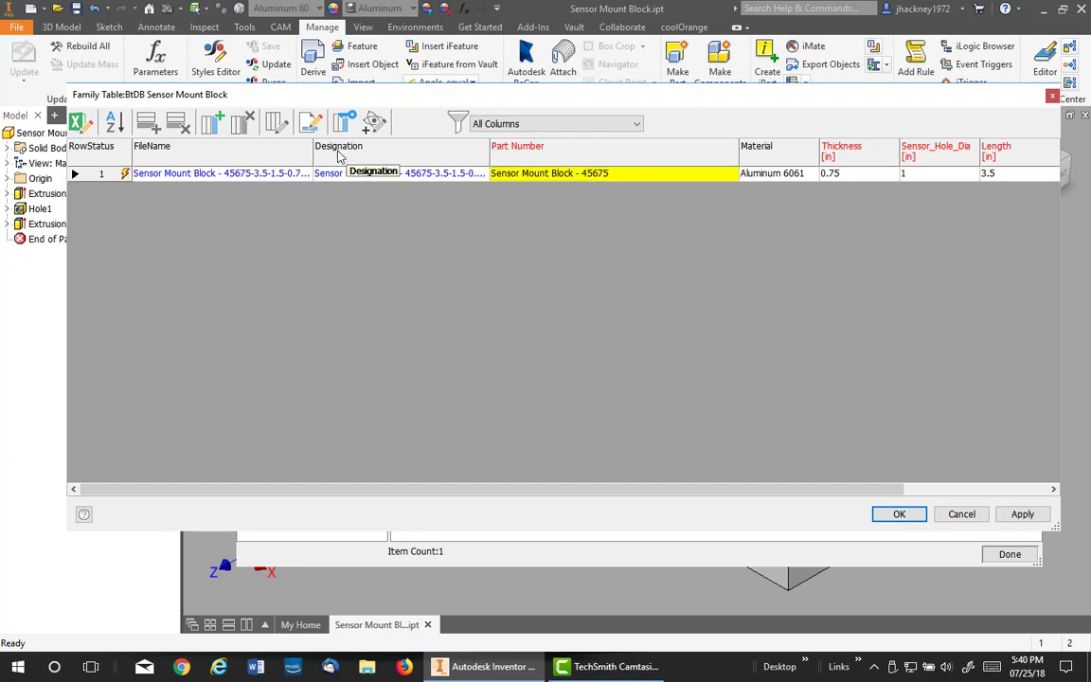
- Reduce the FileName column expression to {PARTNUMBER}
right_click(237, 161)
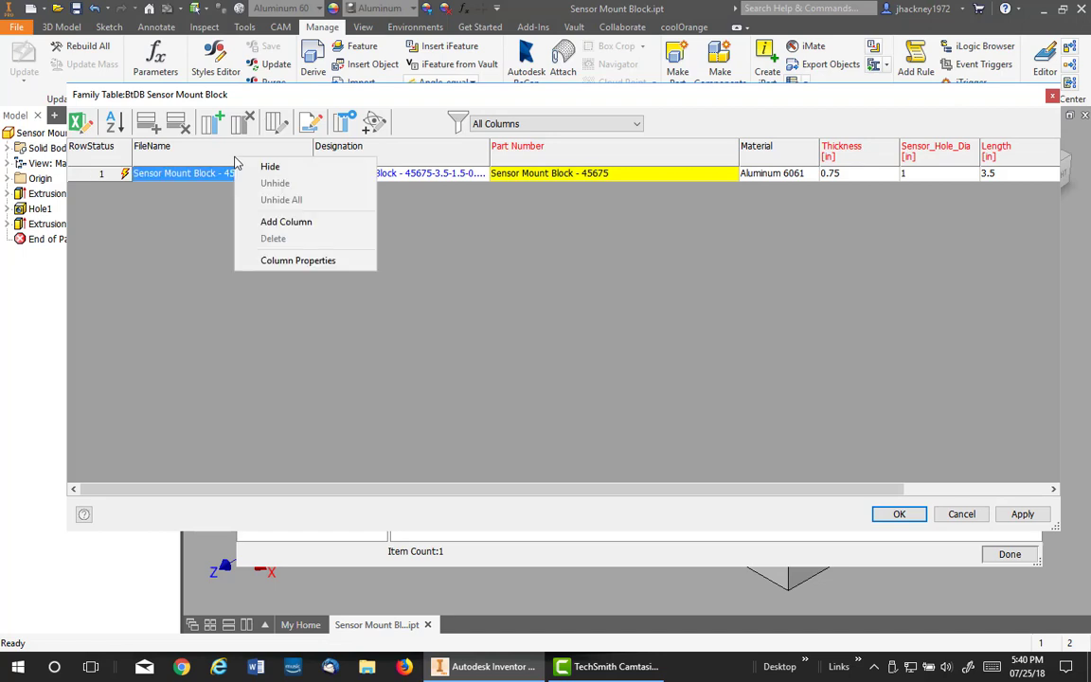
left_click(311, 261)
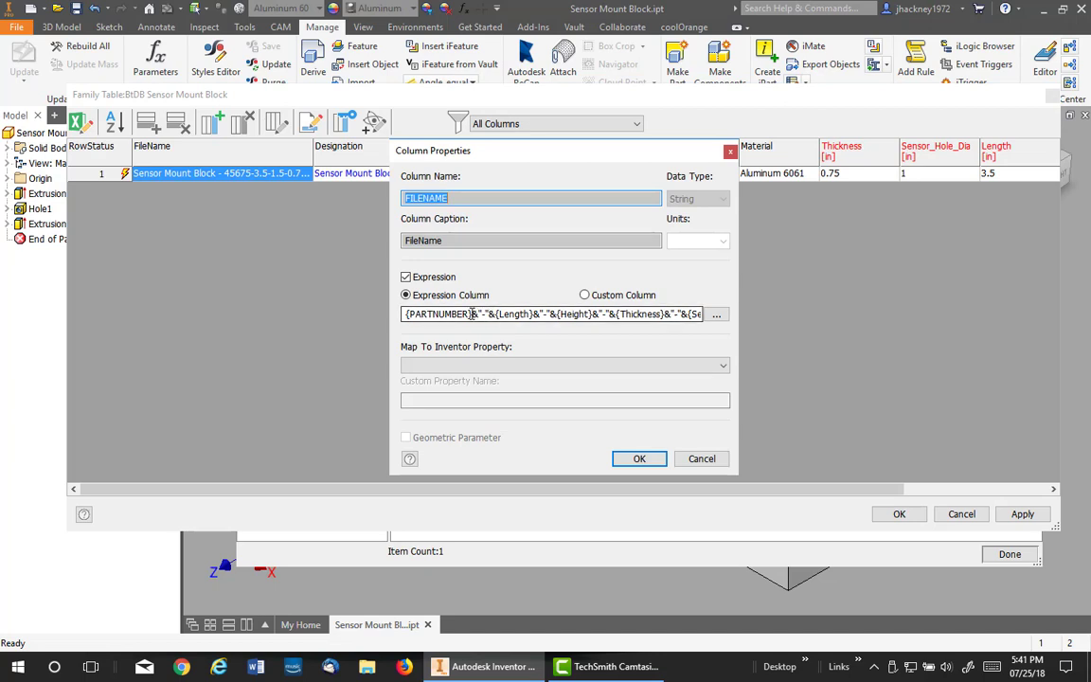
left_click_drag(471, 314, 750, 324)
type("{PARTNUMBER}")
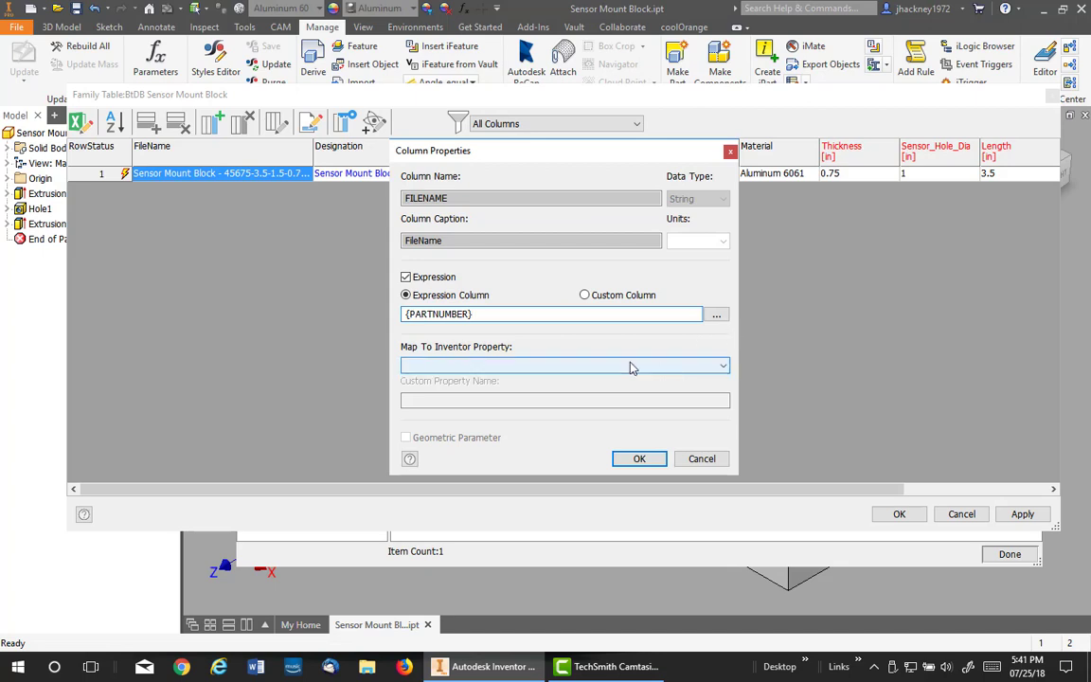
left_click(717, 315)
left_click(718, 314)
left_click(720, 315)
left_click(527, 316)
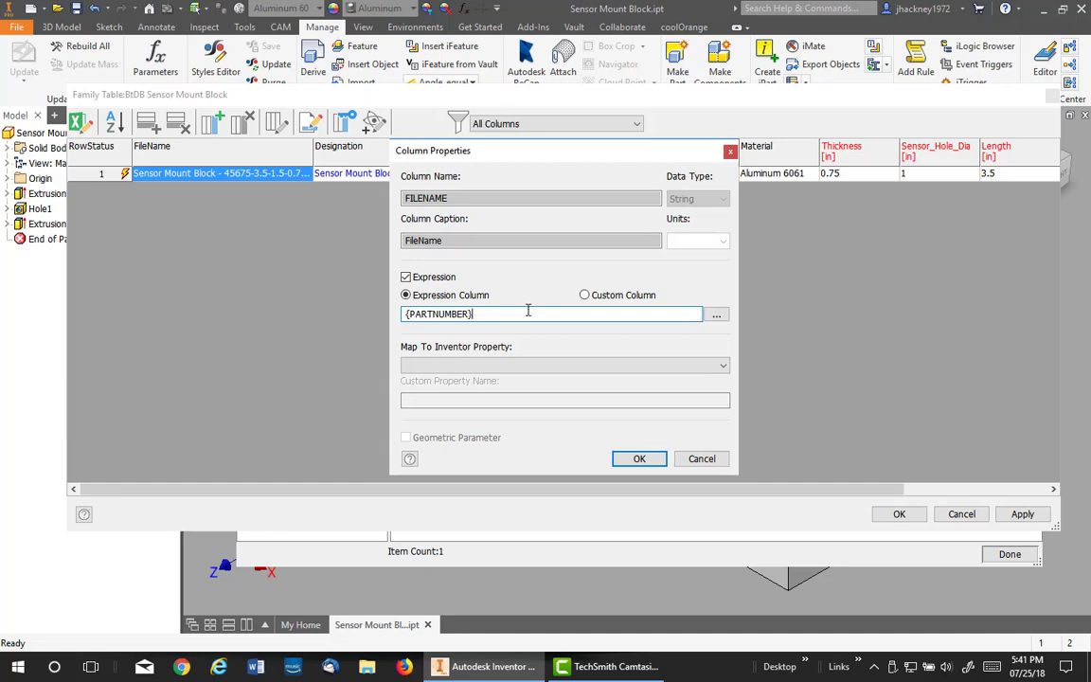
left_click(639, 458)
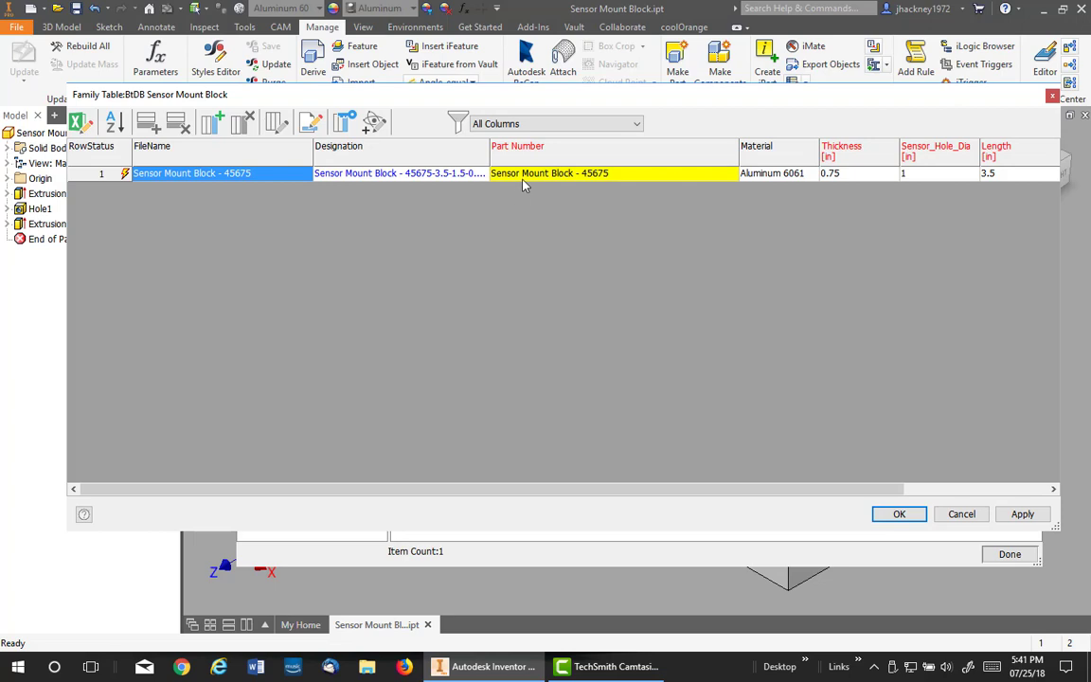
- Reduce the Designation column expression to {PARTNUMBER}
right_click(398, 157)
left_click(471, 257)
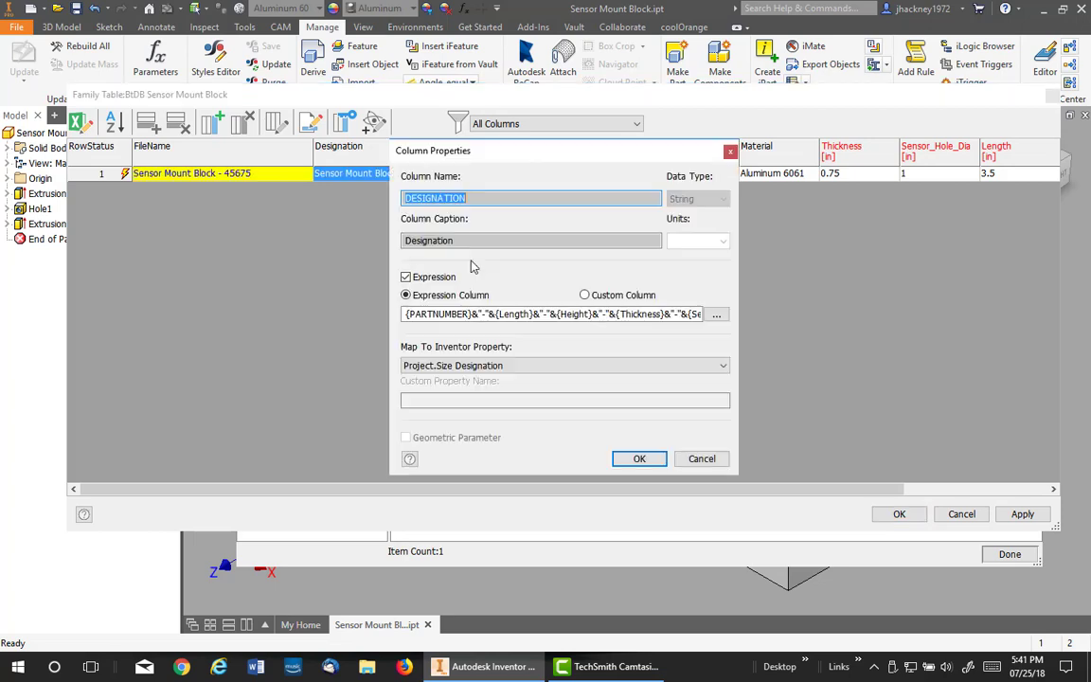
left_click(474, 314)
left_click_drag(473, 315, 678, 316)
key("Delete")
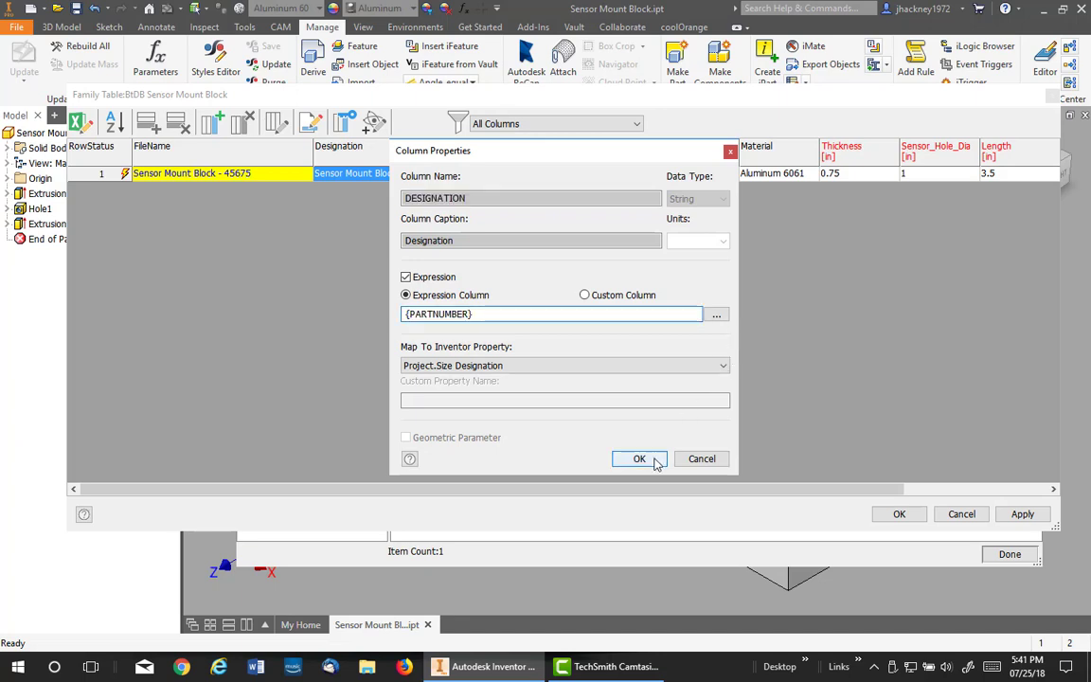
left_click(651, 460)
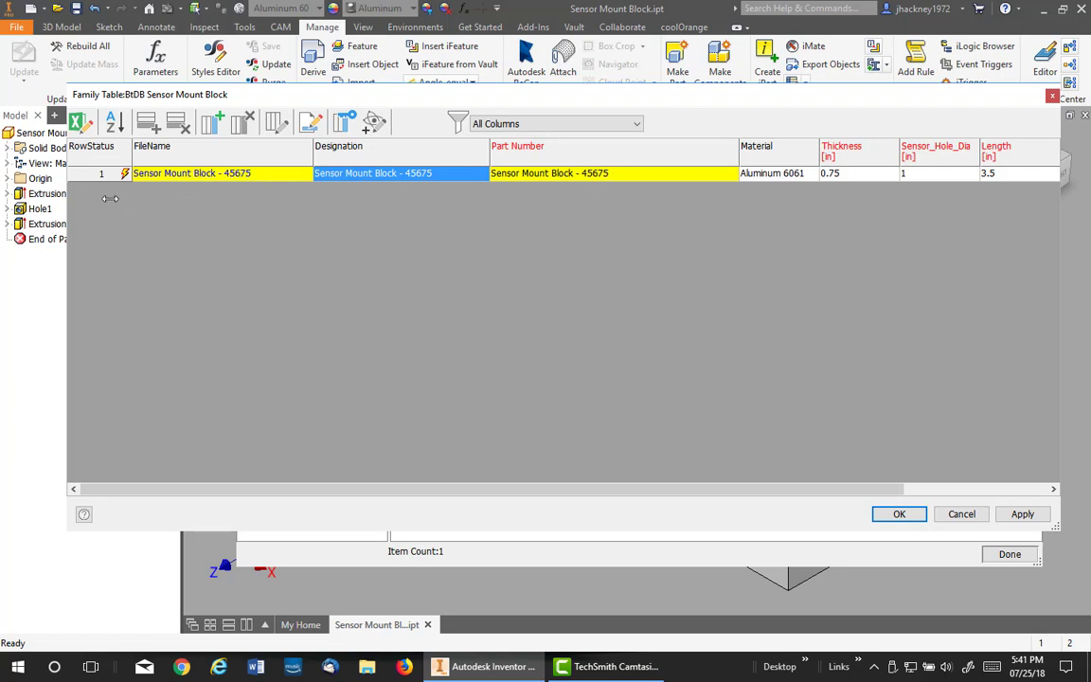
- Add a second family row with part number Sensor Mount Block - 45676
right_click(95, 173)
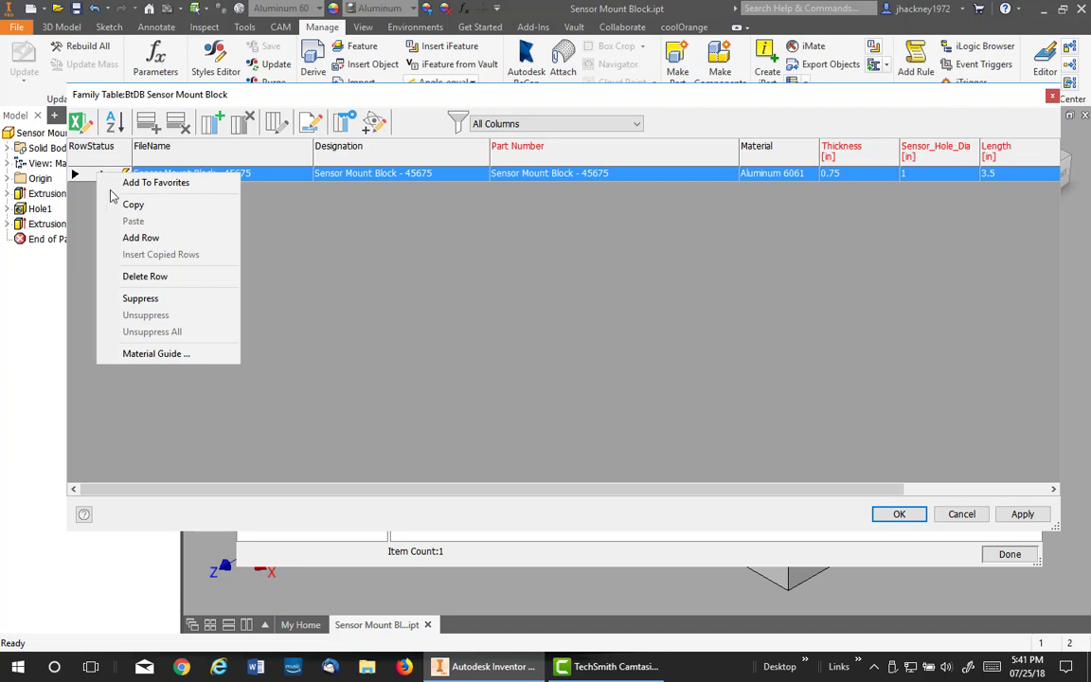
left_click(142, 238)
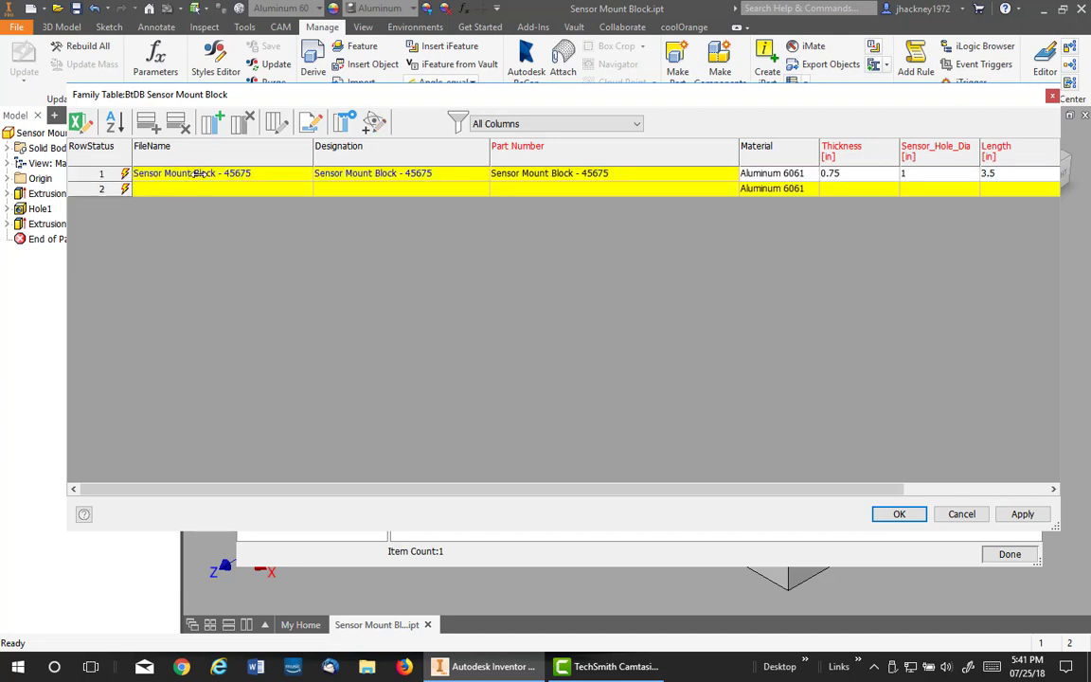
left_click(149, 194)
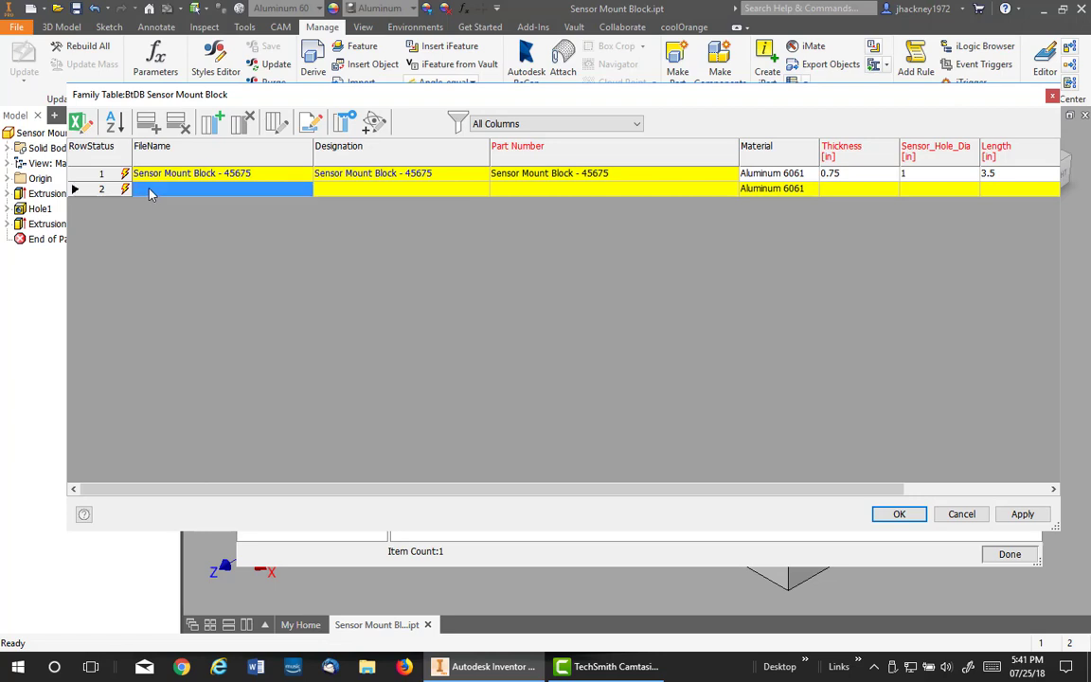
left_click(272, 176)
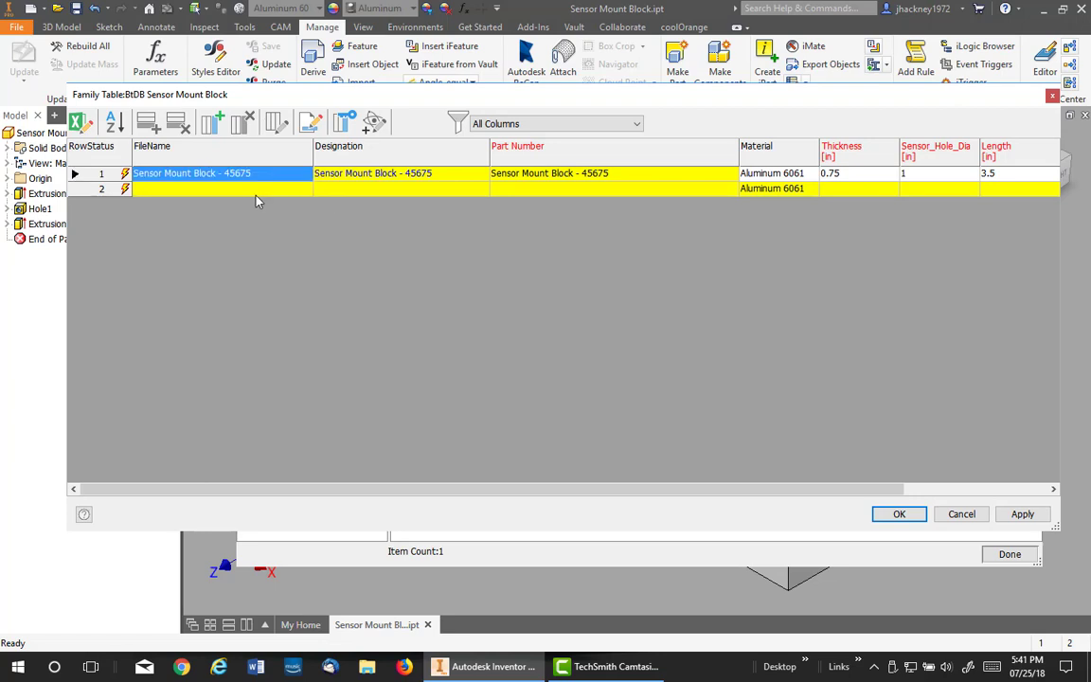
left_click(257, 193)
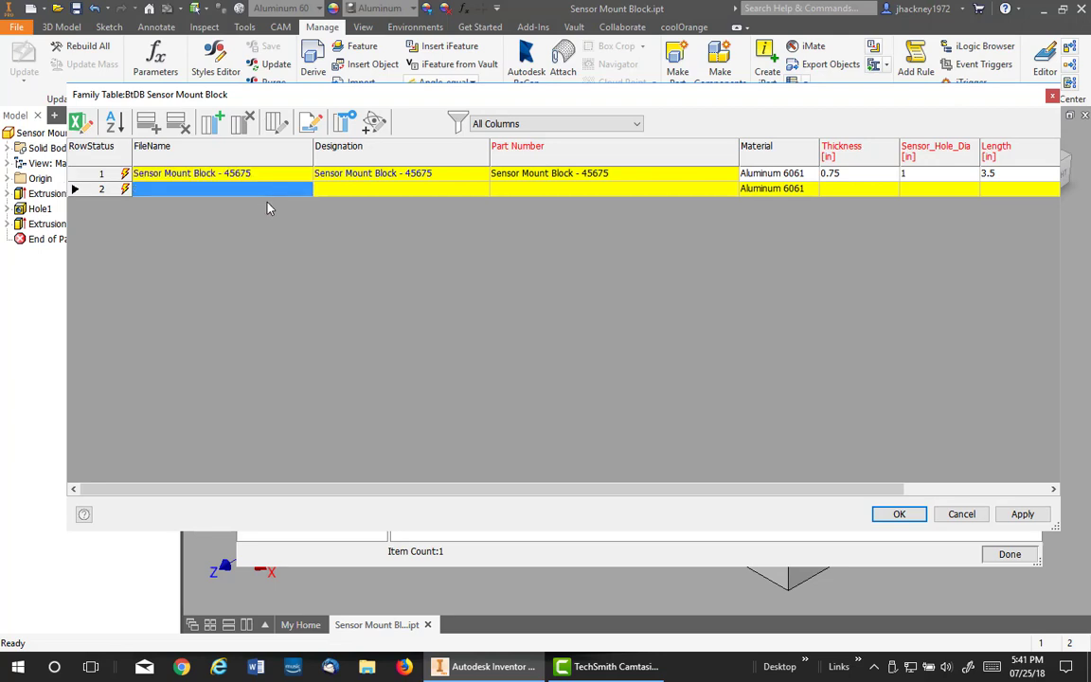
left_click(544, 194)
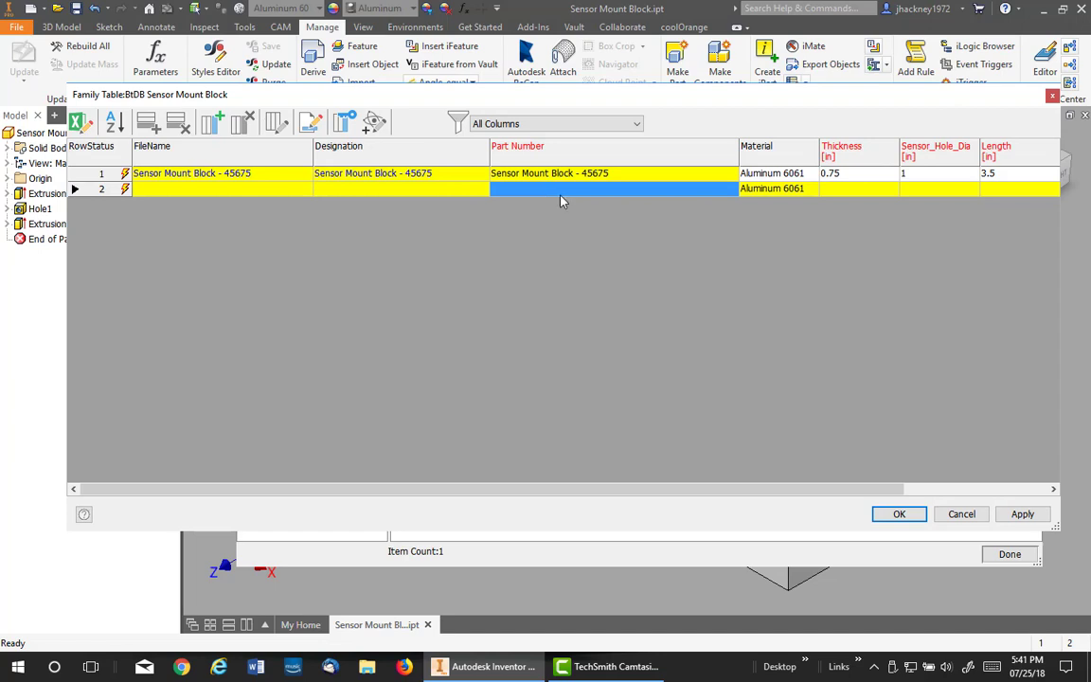
right_click(560, 201)
left_click(583, 234)
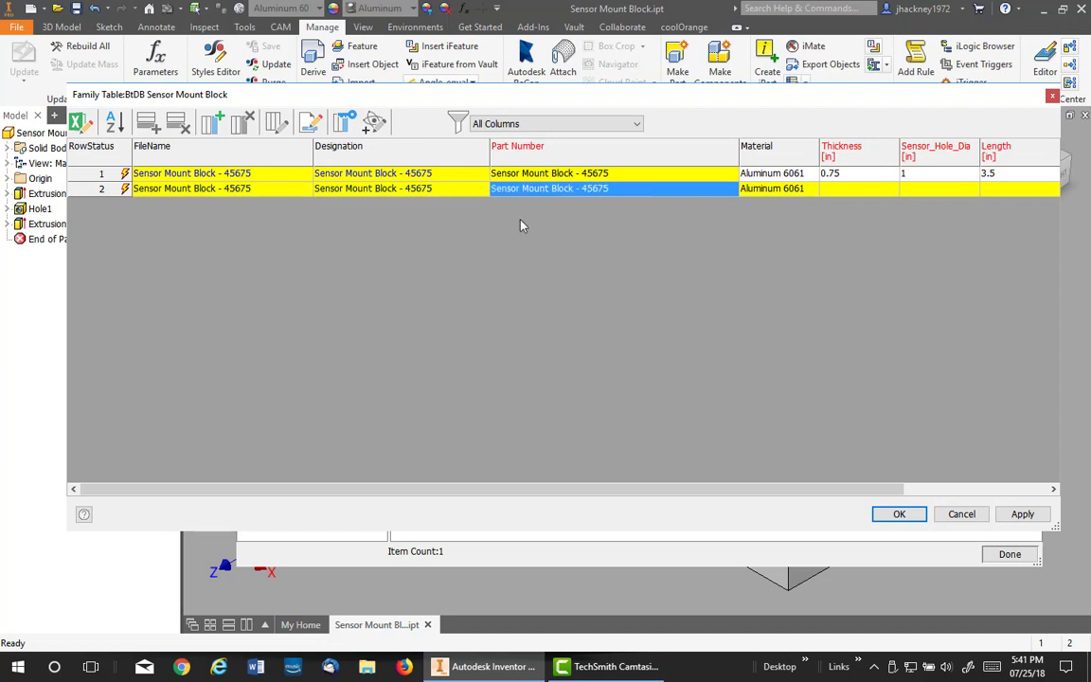
double_click(614, 191)
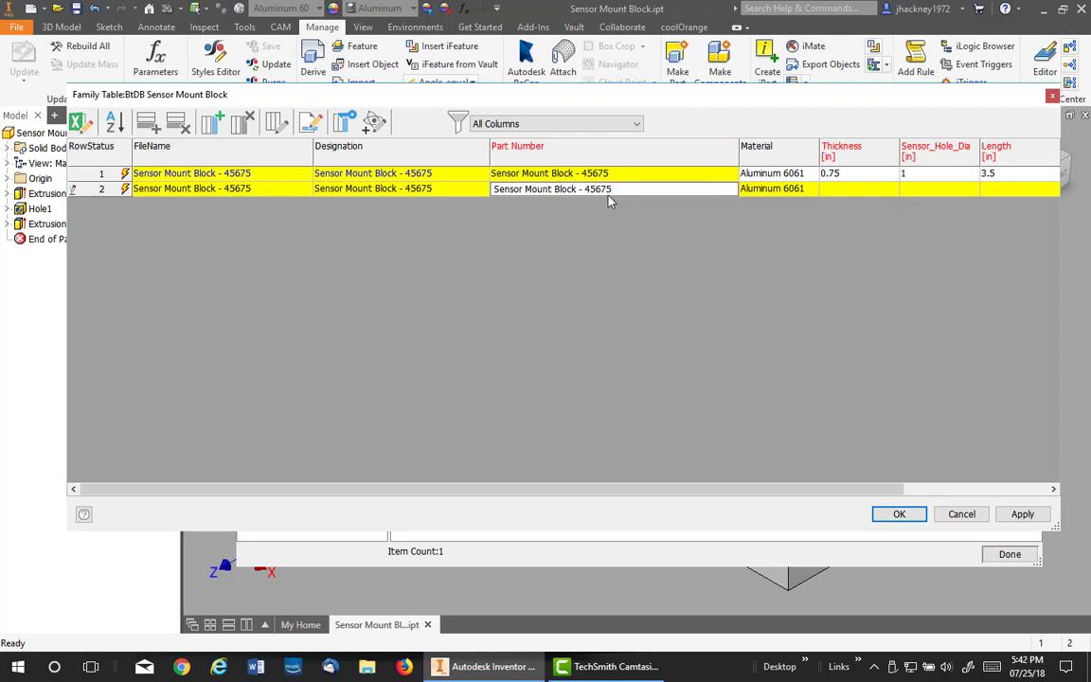
left_click(559, 240)
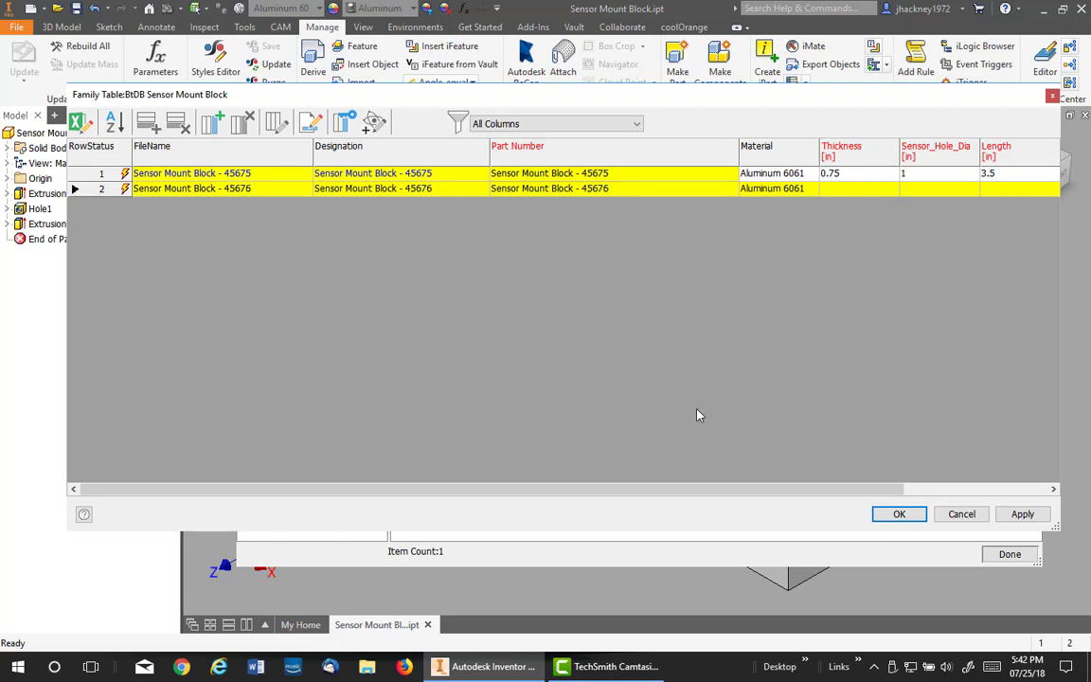
- Enter row 2's Thickness 0.75, Sensor_Hole_Dia 0.75, Length 3.5, Mounting_Hole_Spacing 2.5 and Height 1.5
left_click_drag(662, 496, 787, 496)
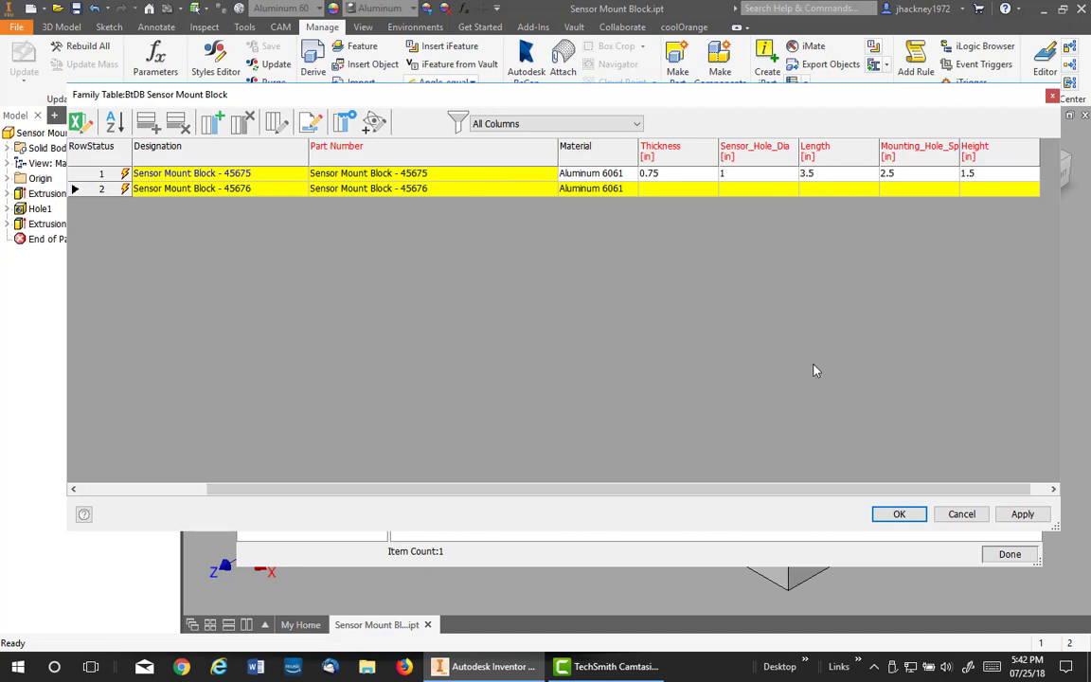
left_click(669, 192)
type("0.75")
left_click(753, 193)
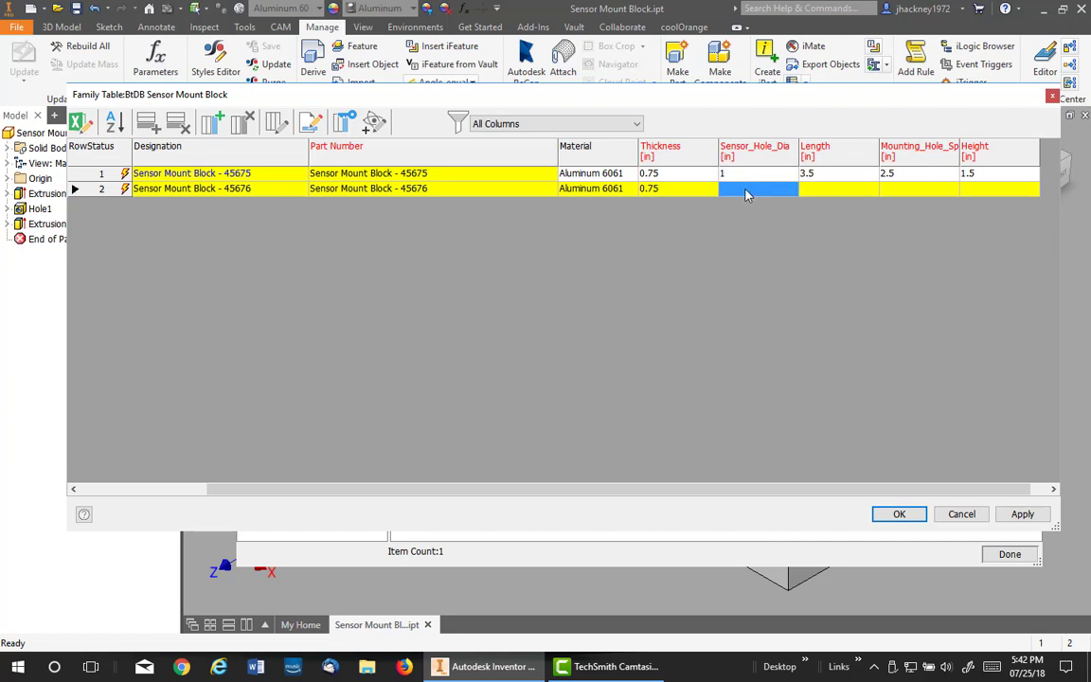
type(".75")
left_click(835, 193)
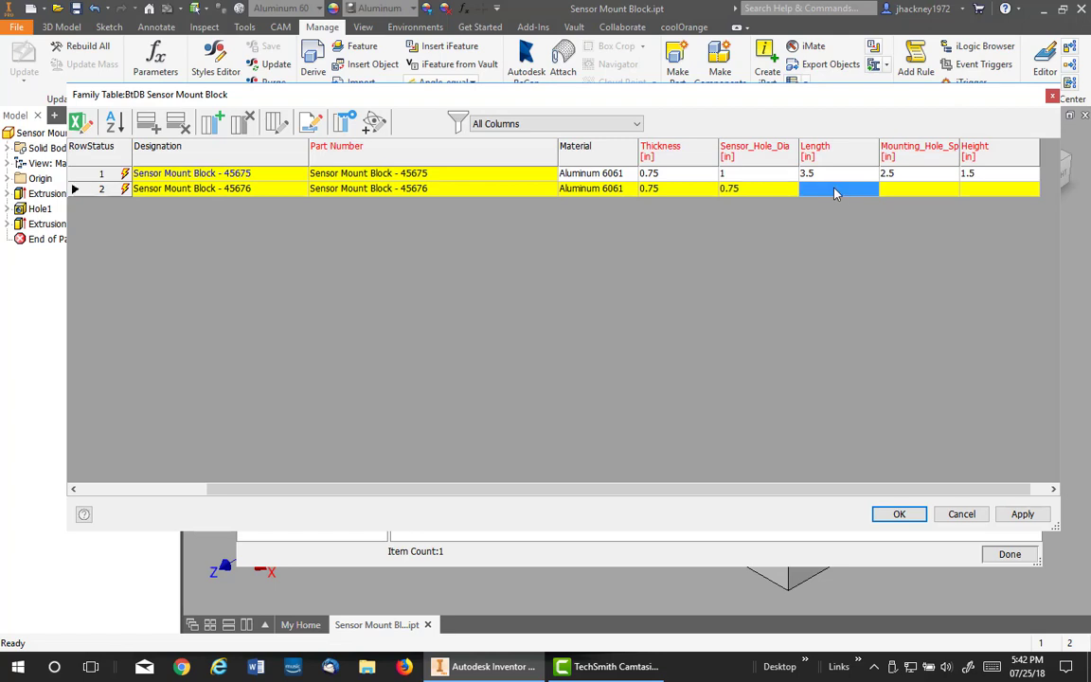
type("3.5")
left_click(901, 194)
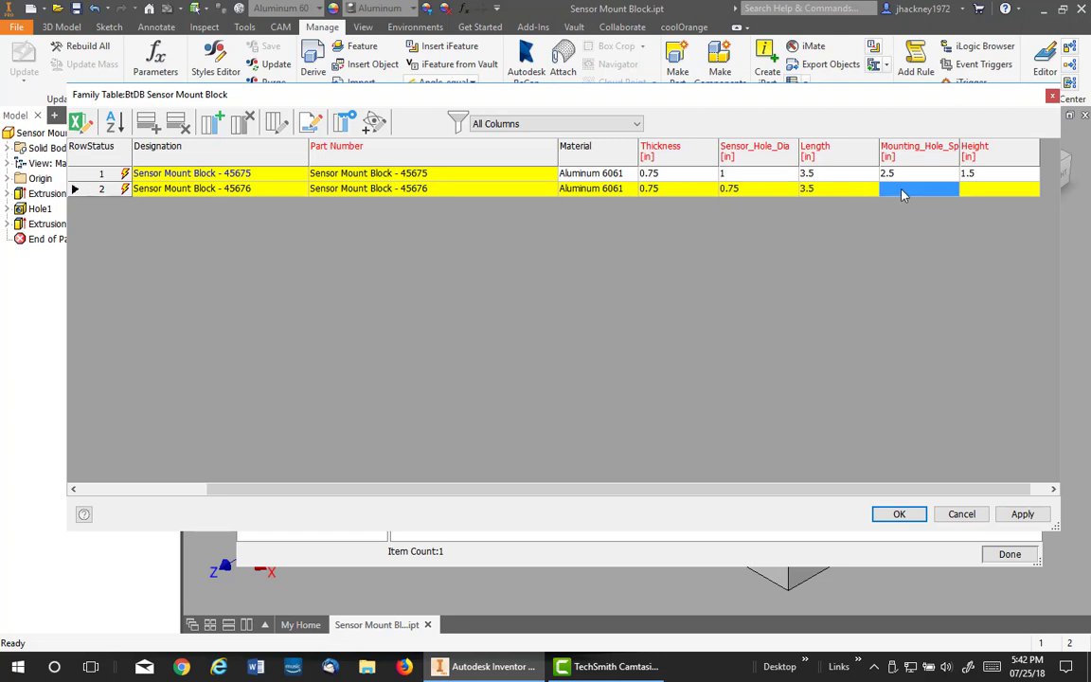
type("2.5")
left_click(985, 194)
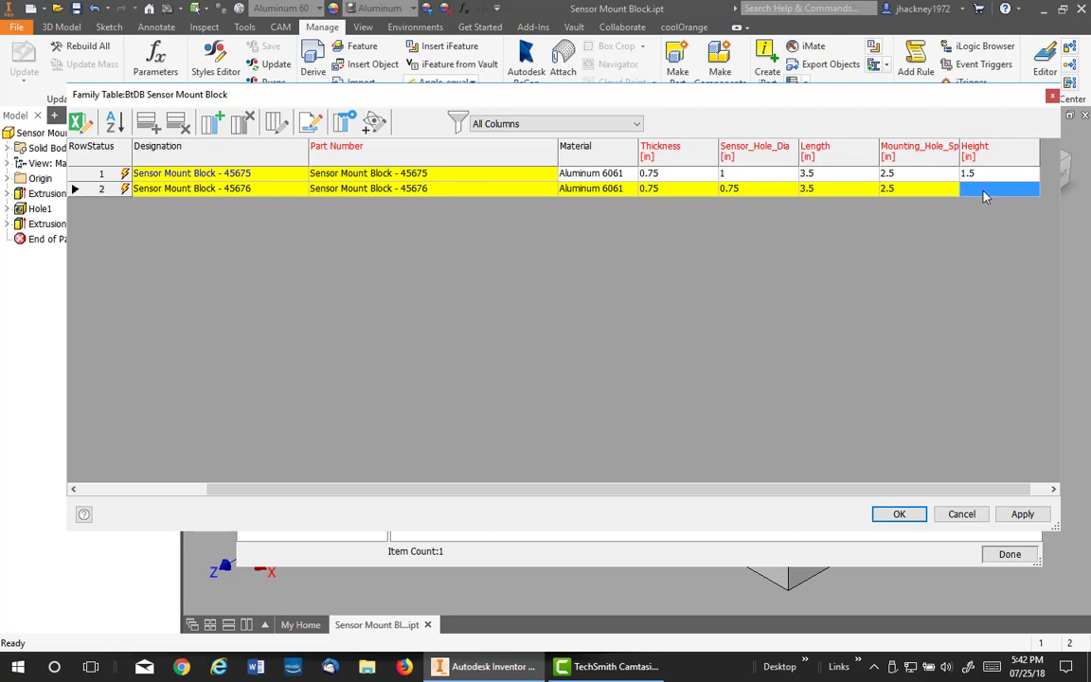
type("1.5")
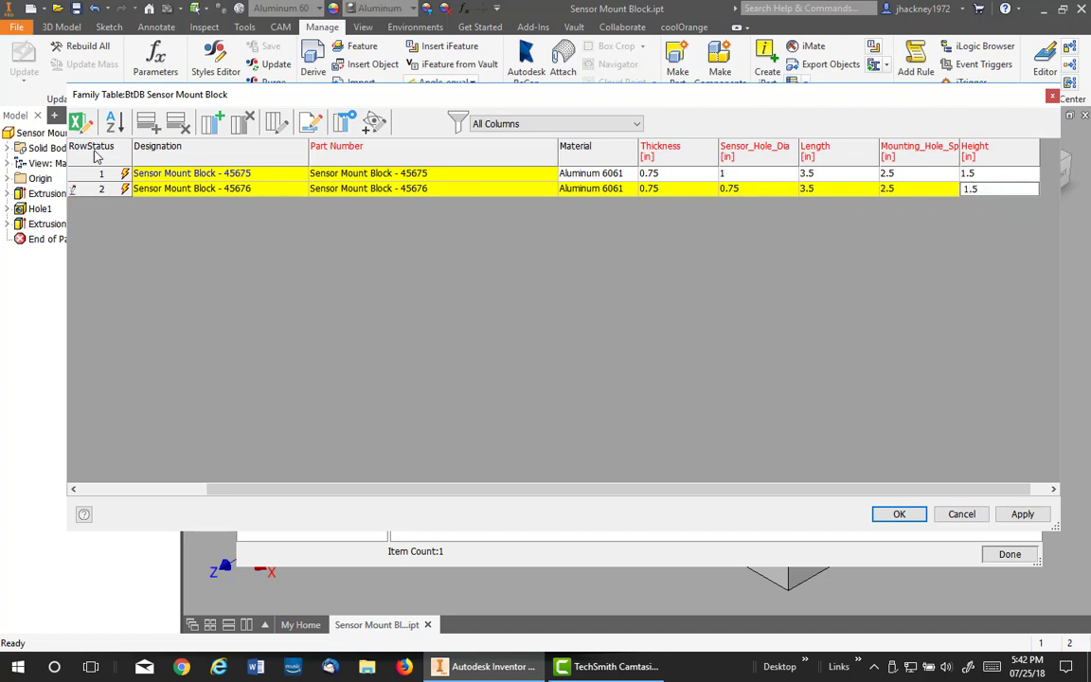
- Publish the two-row family table and close the Content Center editor
left_click(899, 514)
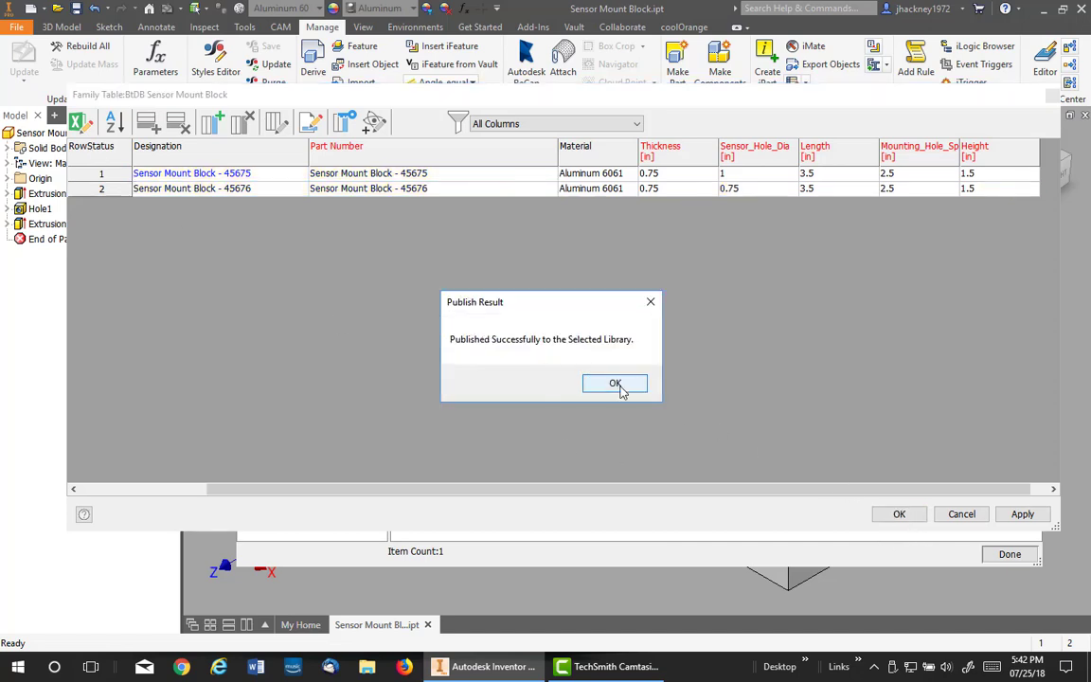
left_click(620, 384)
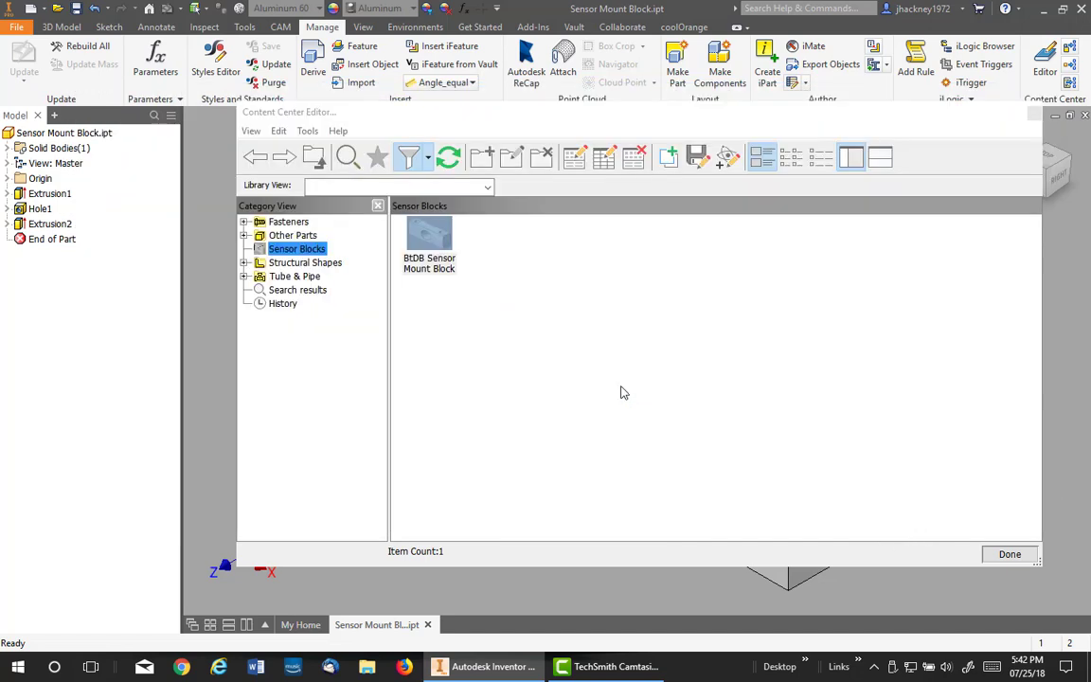
left_click(1009, 554)
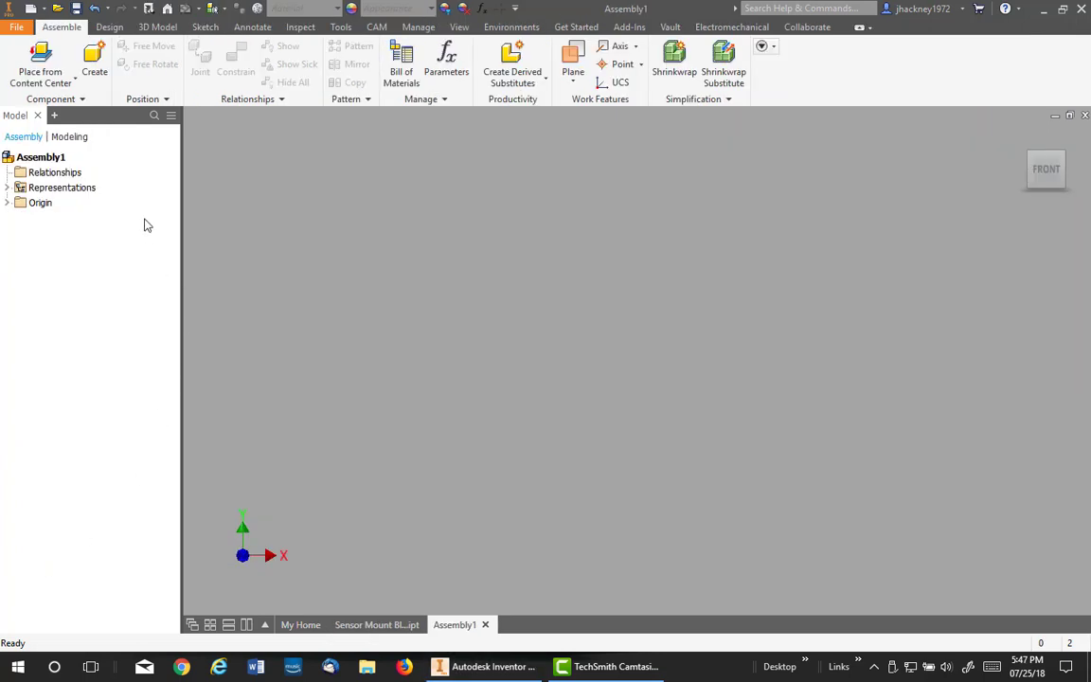
- Select the Assembly1 top node in the browser, leaving its name unchanged
left_click(57, 156)
left_click(62, 158)
key("Escape")
- In Place from Content Center, apply the BtDB library filter group
left_click(42, 59)
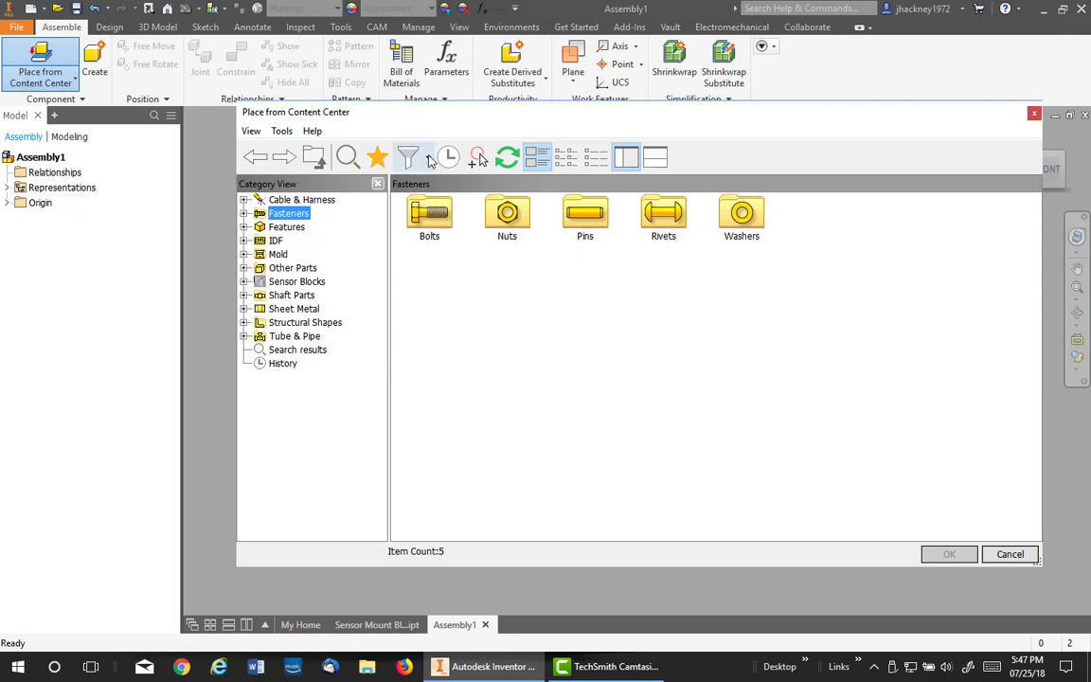
left_click(428, 158)
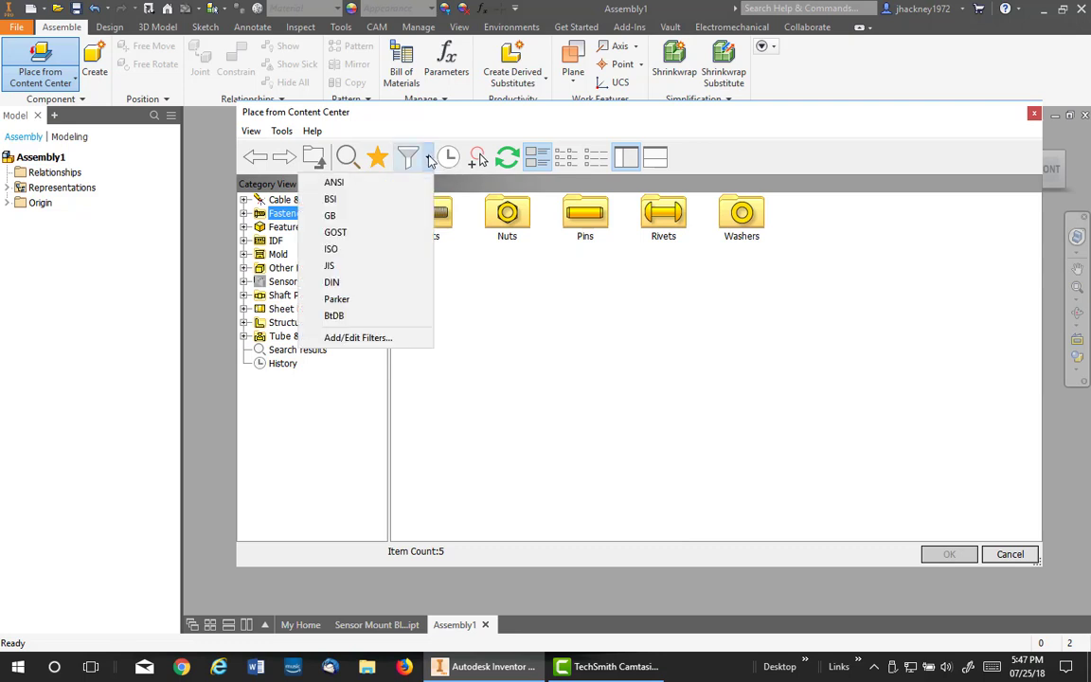
left_click(354, 338)
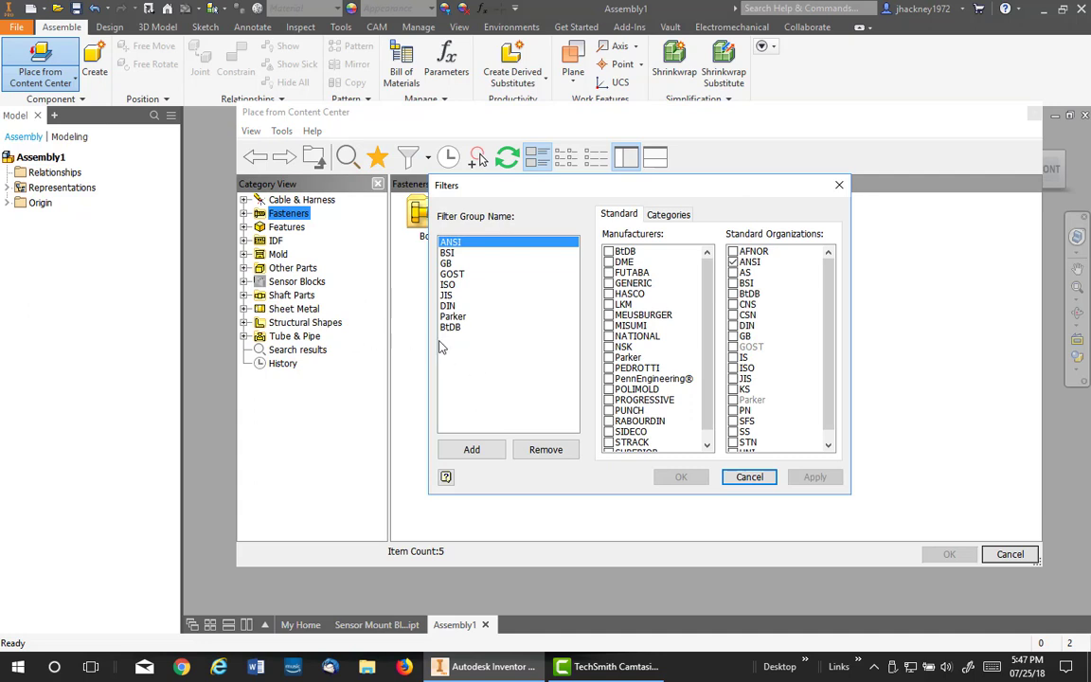
left_click(454, 326)
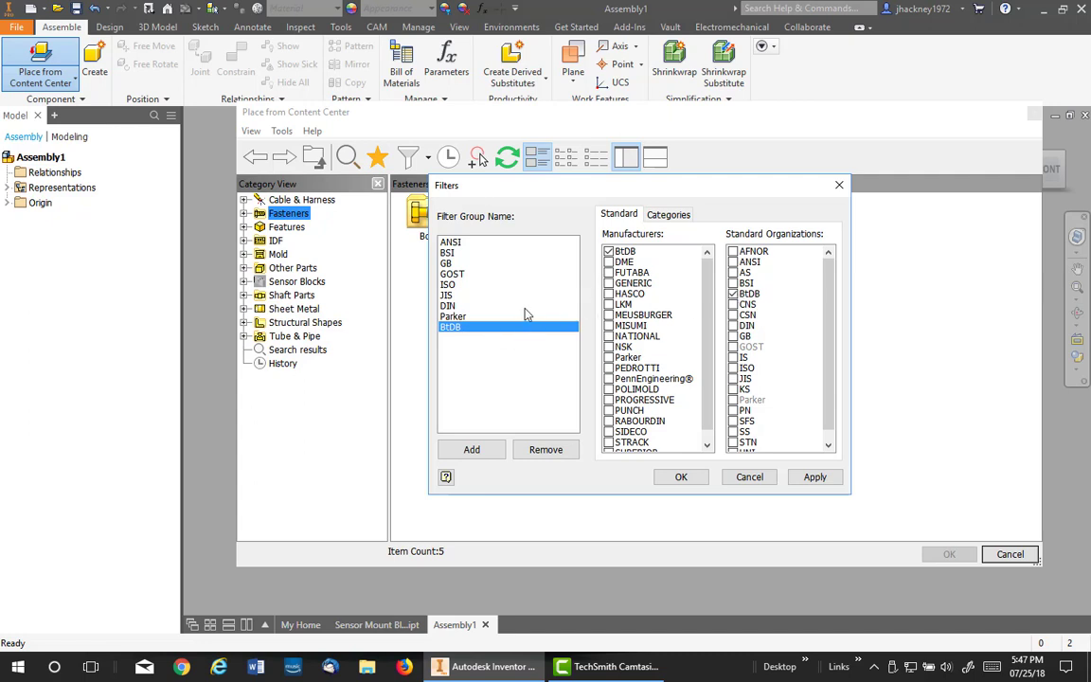
left_click(681, 476)
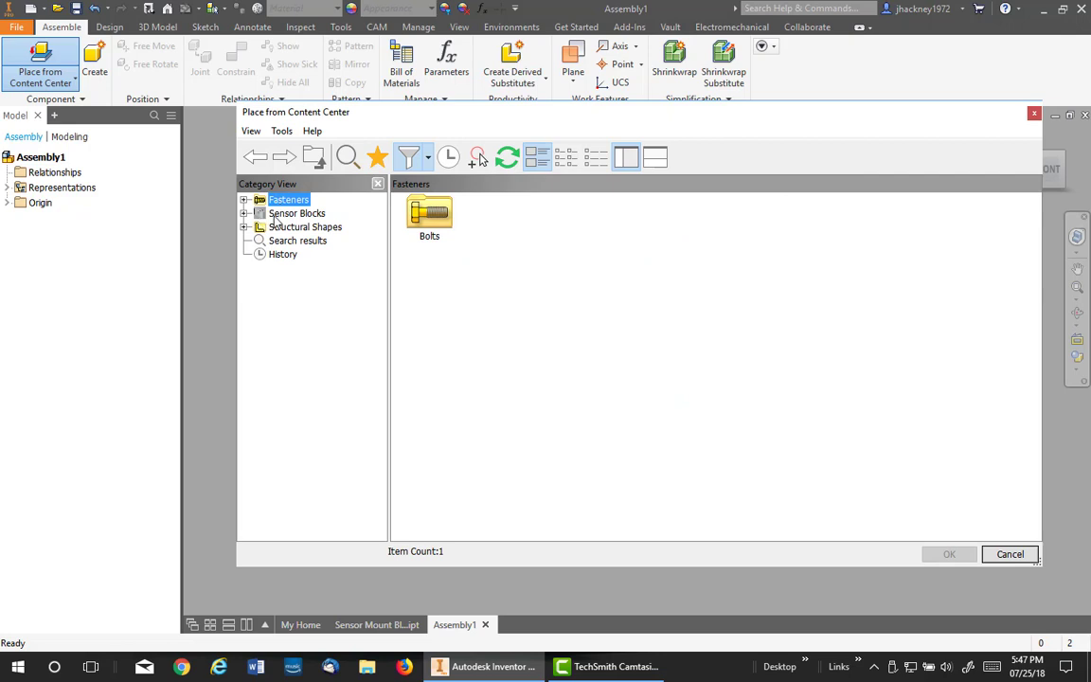
- Open the BtDB Sensor Mount Block family, compare members, and pick 45675 as standard
left_click(278, 214)
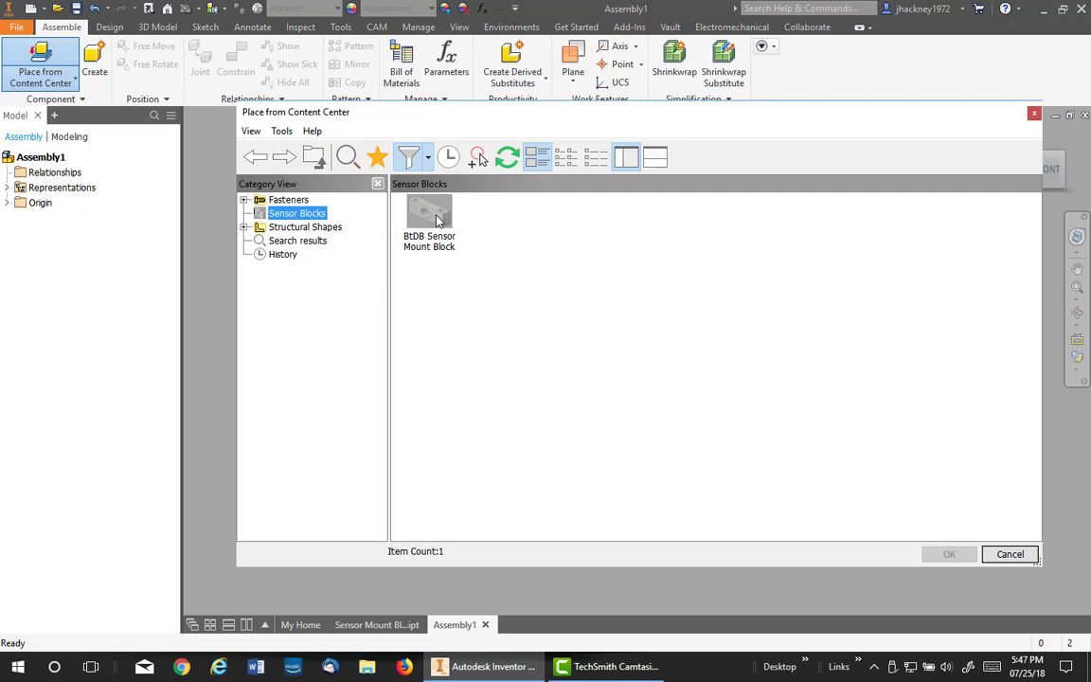
double_click(438, 219)
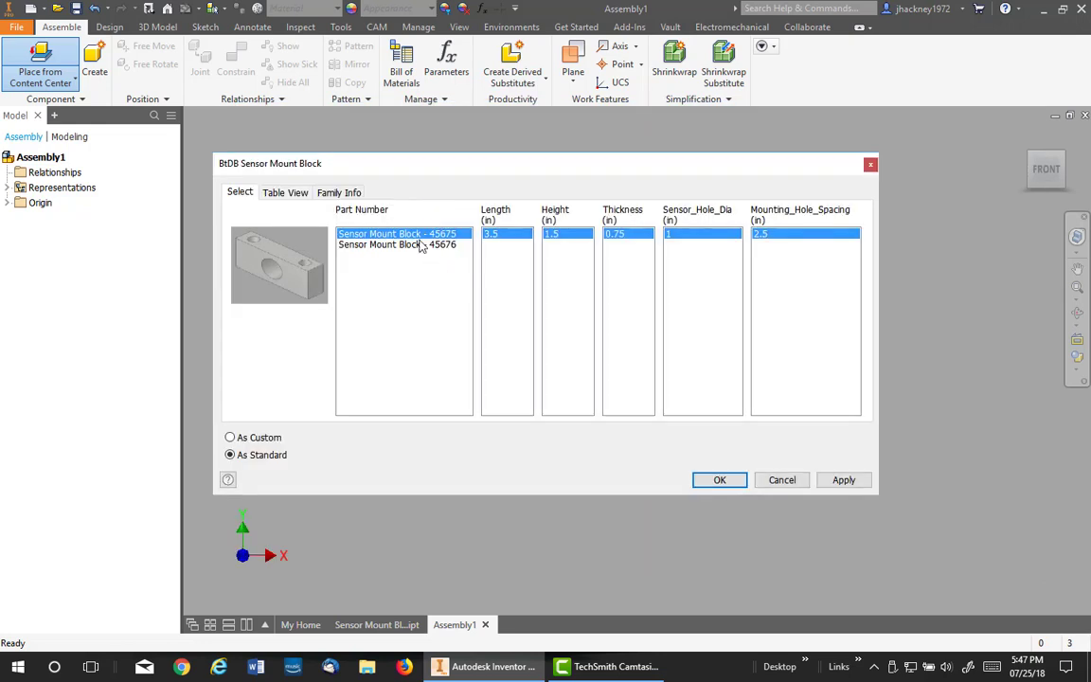
left_click(426, 245)
left_click(425, 235)
left_click(417, 248)
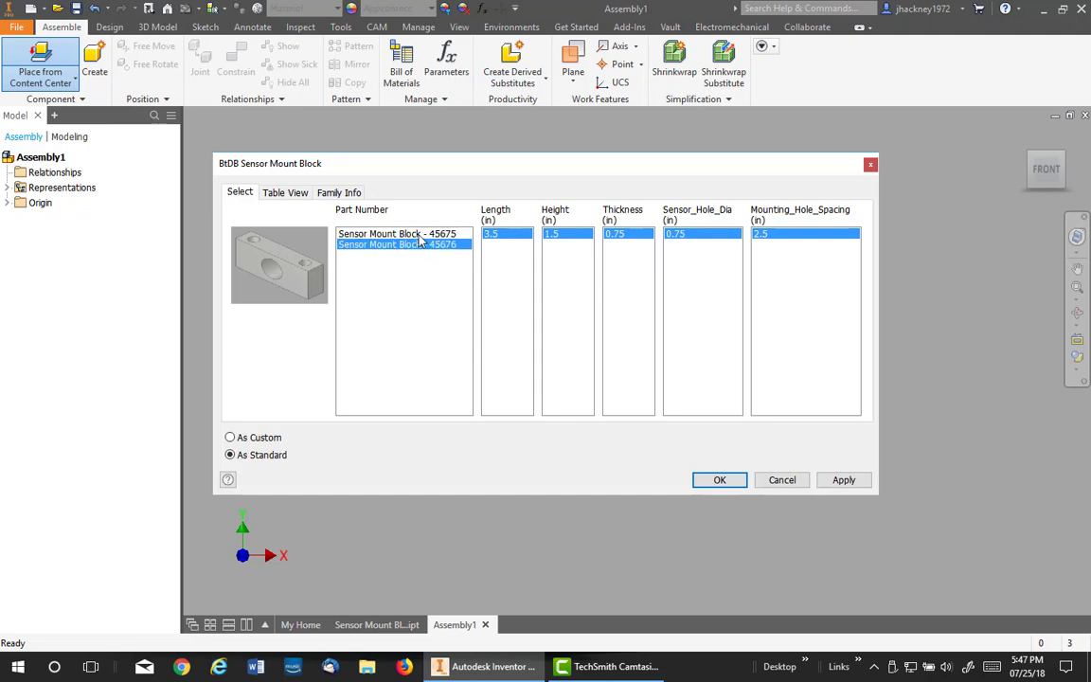
left_click(419, 235)
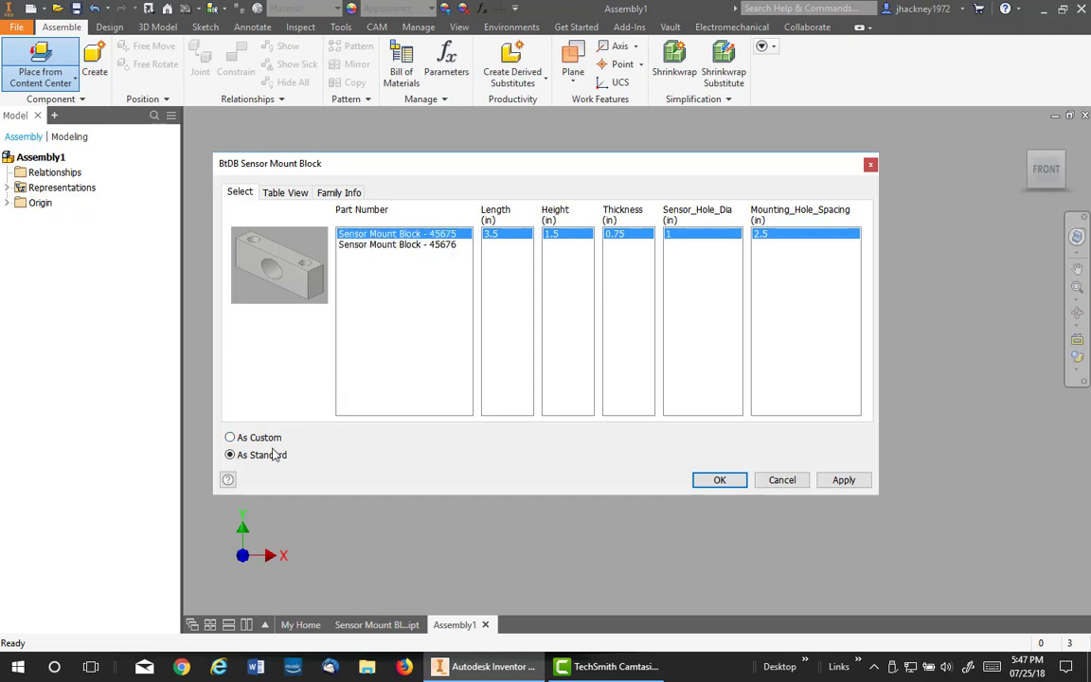
left_click(718, 480)
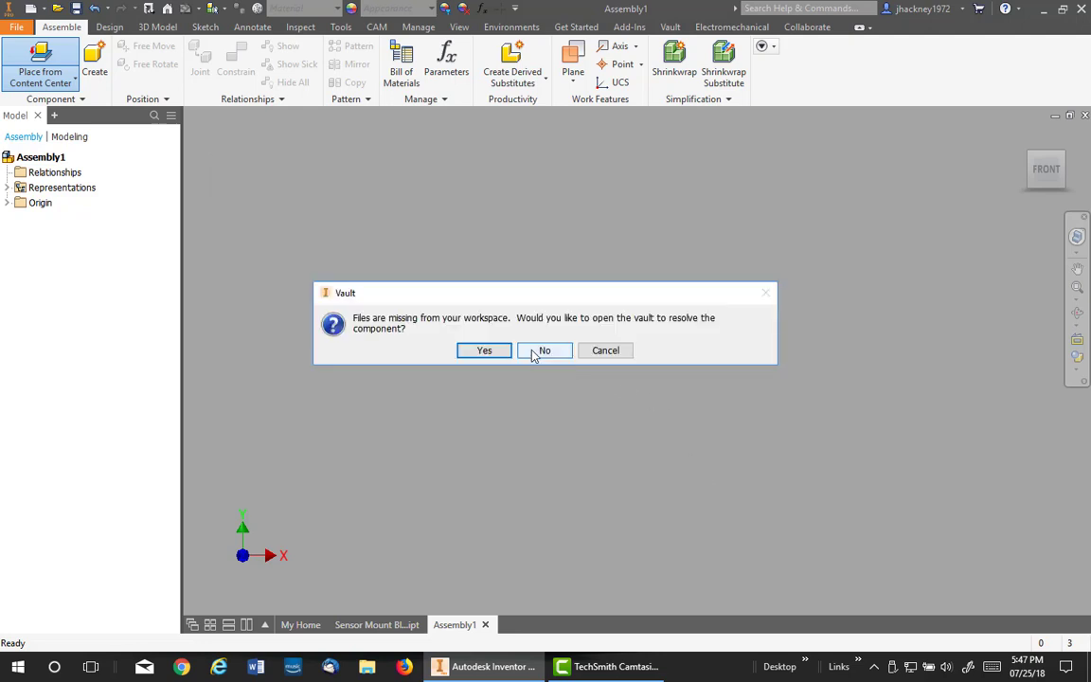
- Decline the Vault prompt and place the 45675 block grounded at the origin
left_click(537, 352)
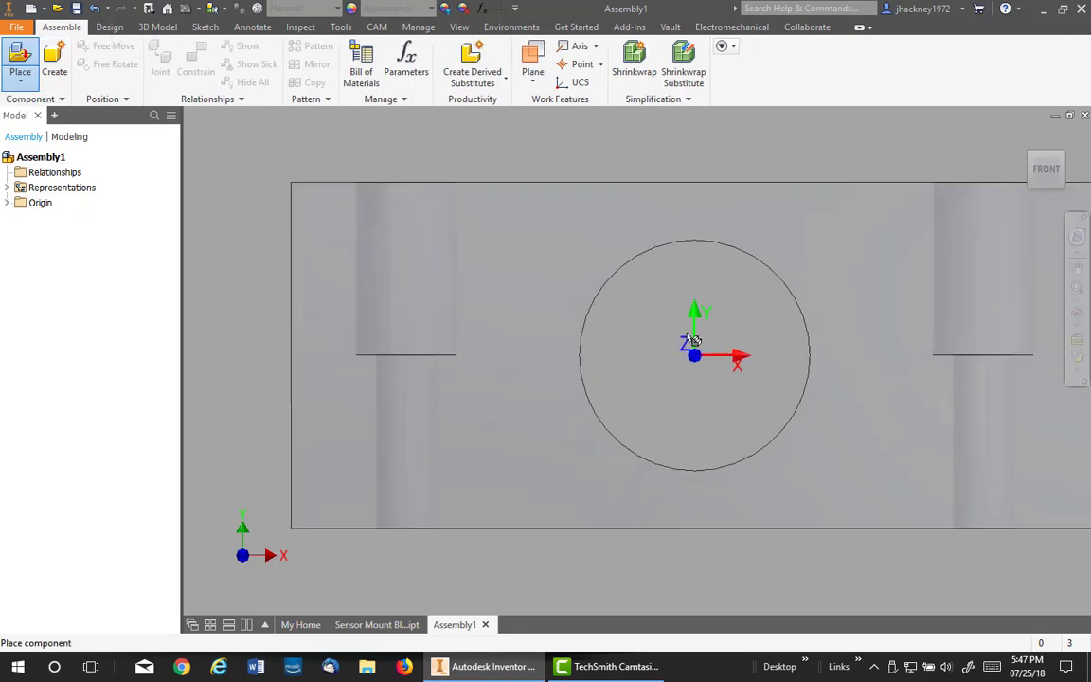
right_click(614, 360)
left_click(684, 381)
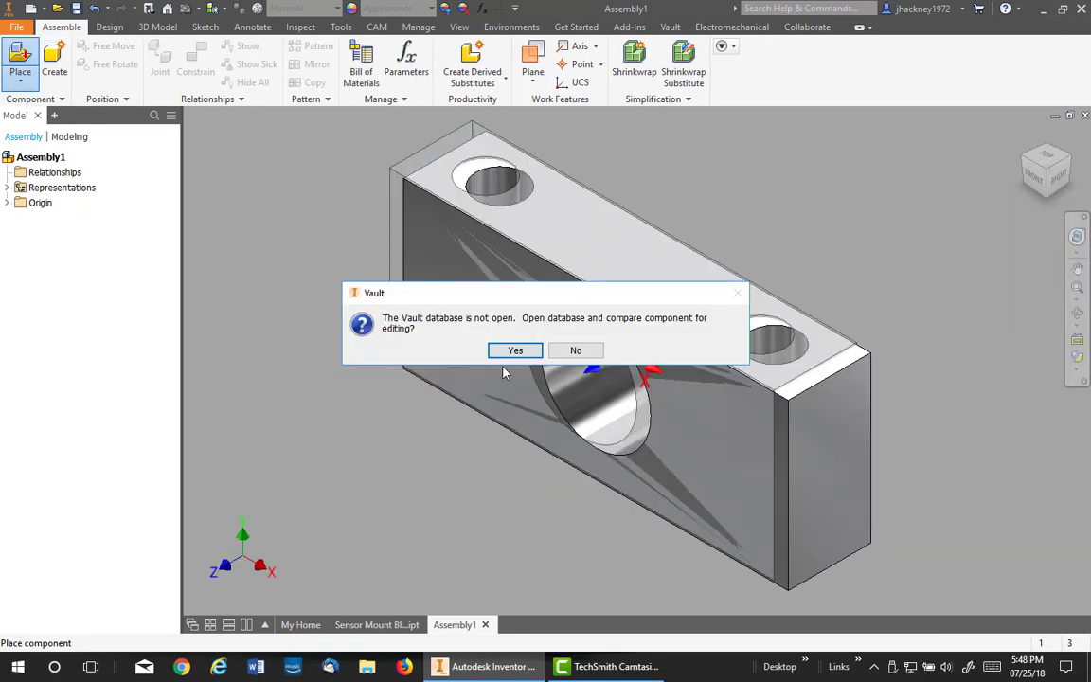
left_click(515, 350)
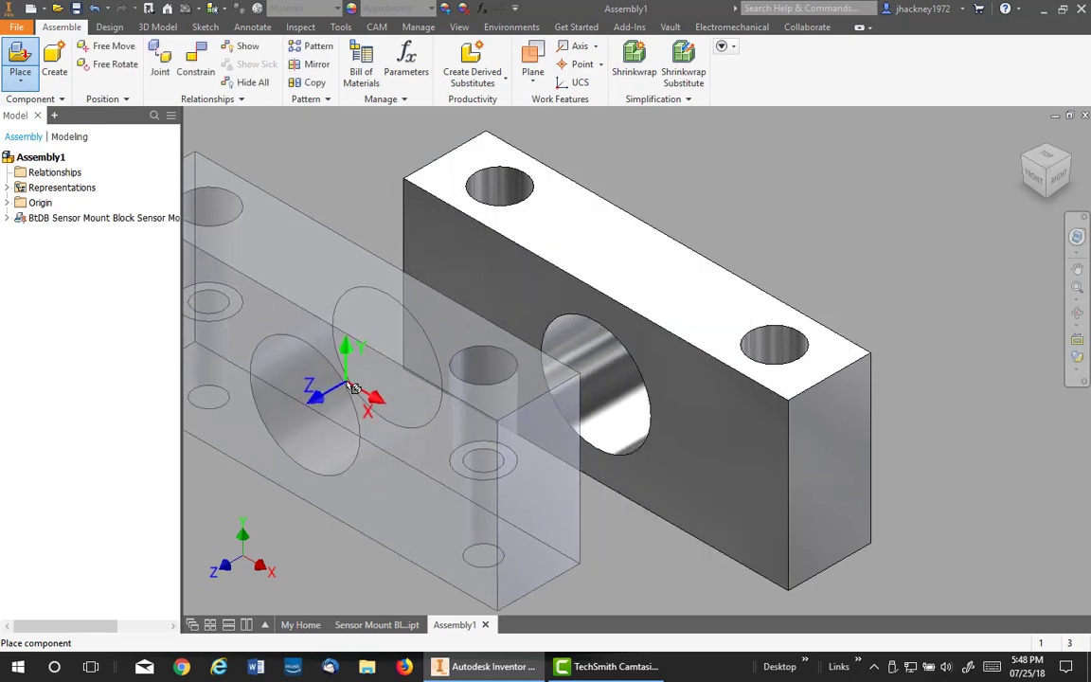
right_click(353, 388)
key("Escape")
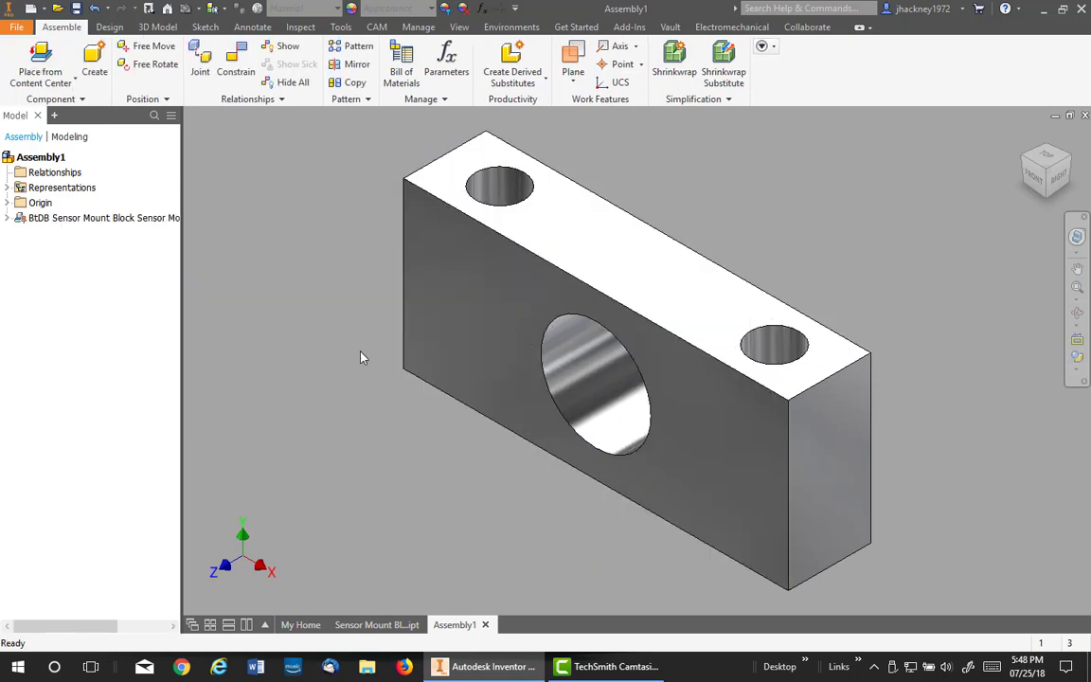
middle_click_drag(361, 358, 452, 356)
- Place Sensor Mount Block - 45676 from the BtDB family beside the first block
left_click(40, 63)
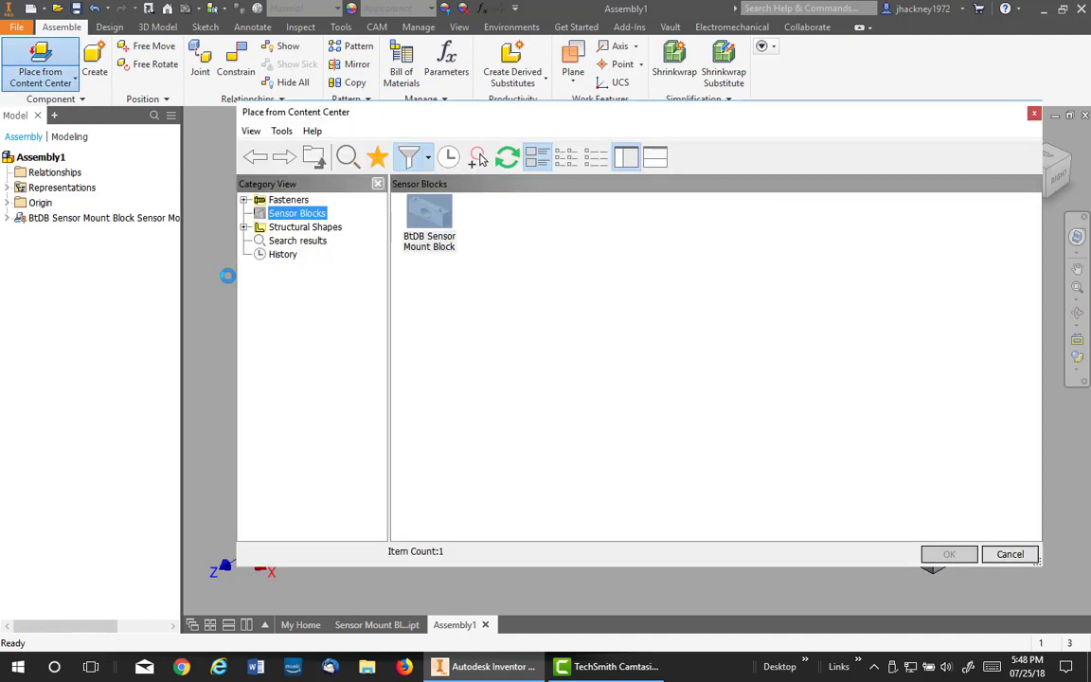
left_click(417, 224)
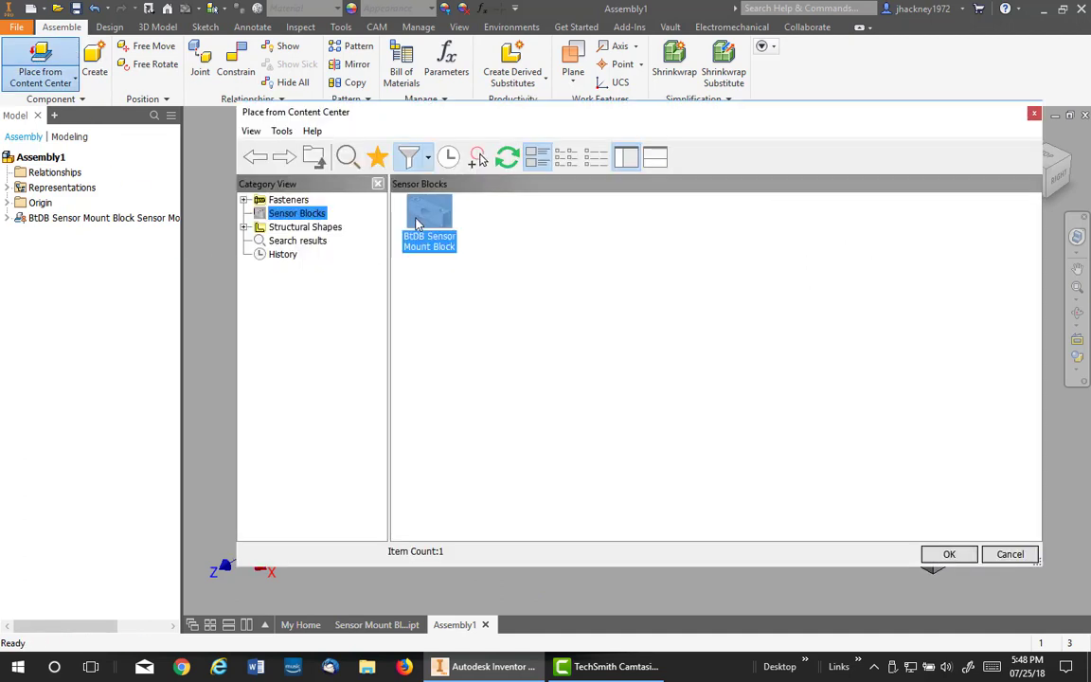
double_click(438, 220)
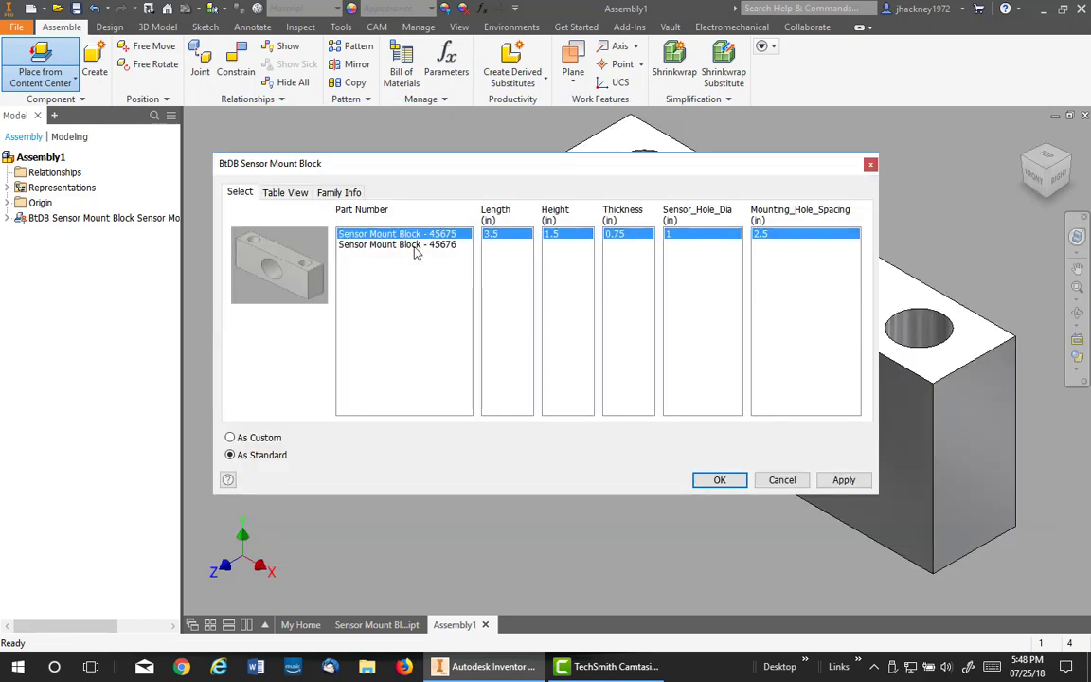
left_click(393, 244)
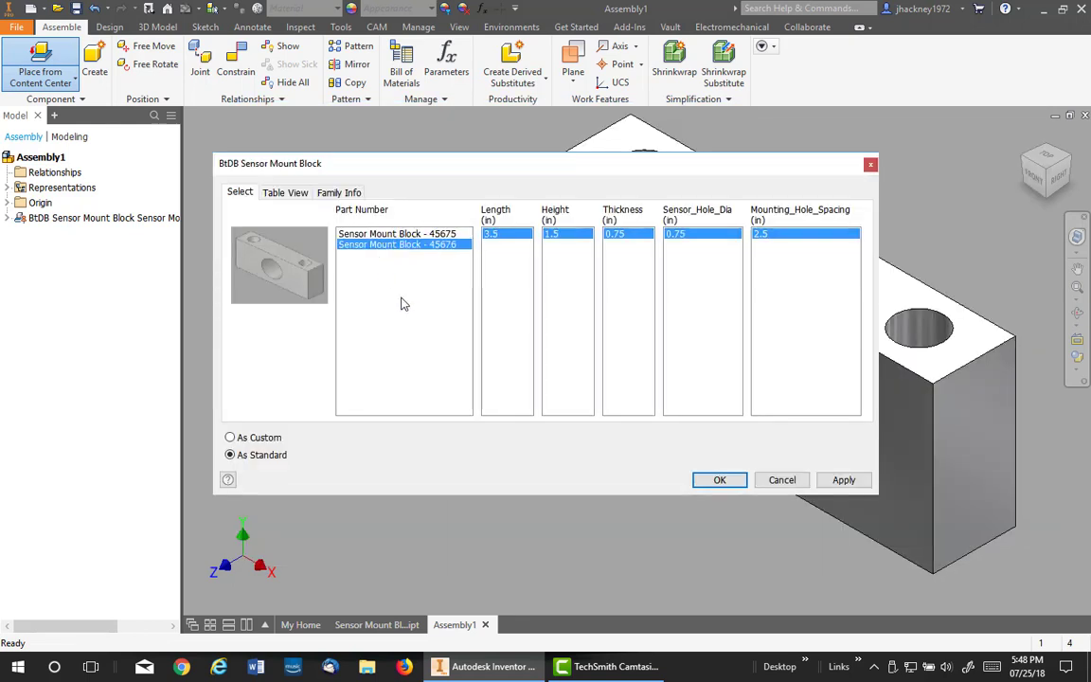
left_click(719, 480)
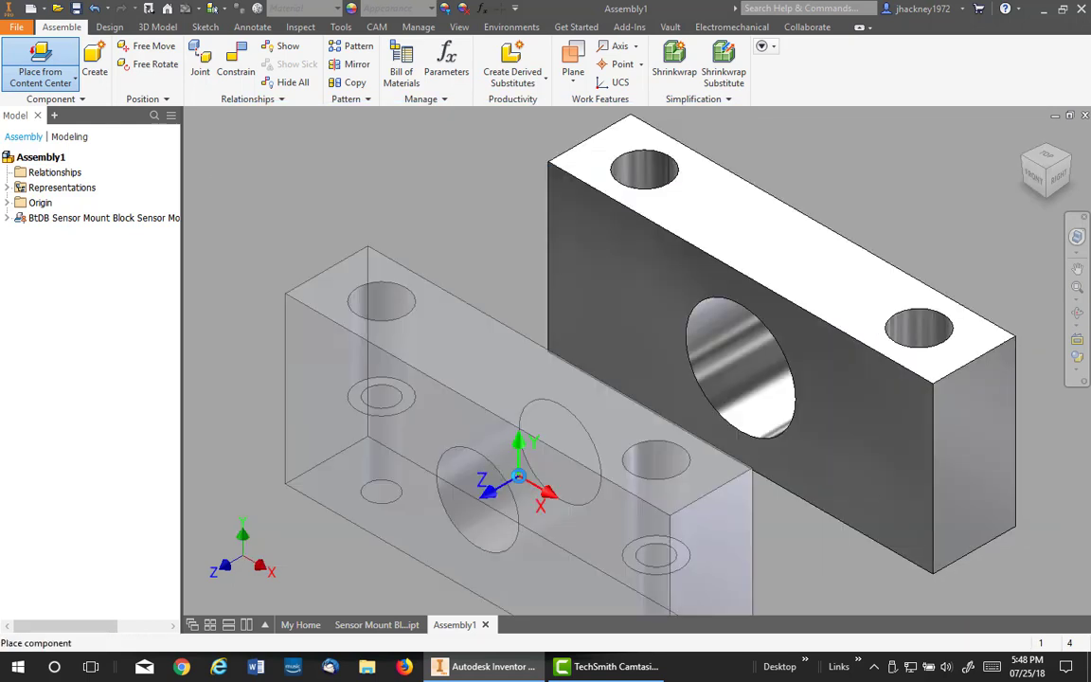
left_click(483, 441)
left_click(483, 441)
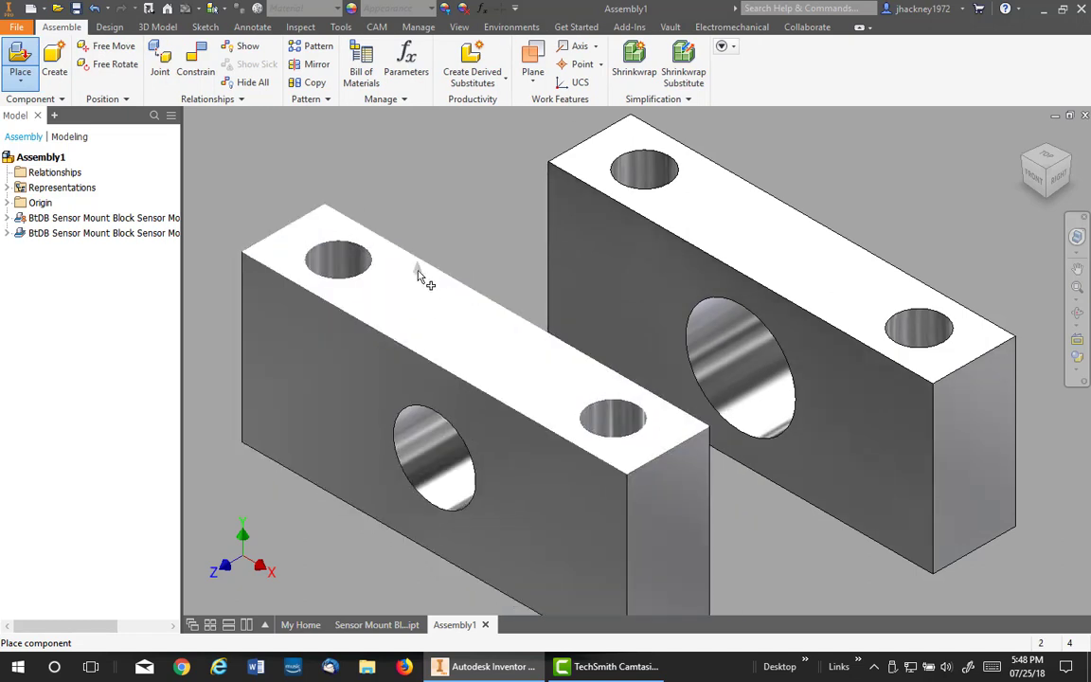
right_click(440, 233)
key("Escape")
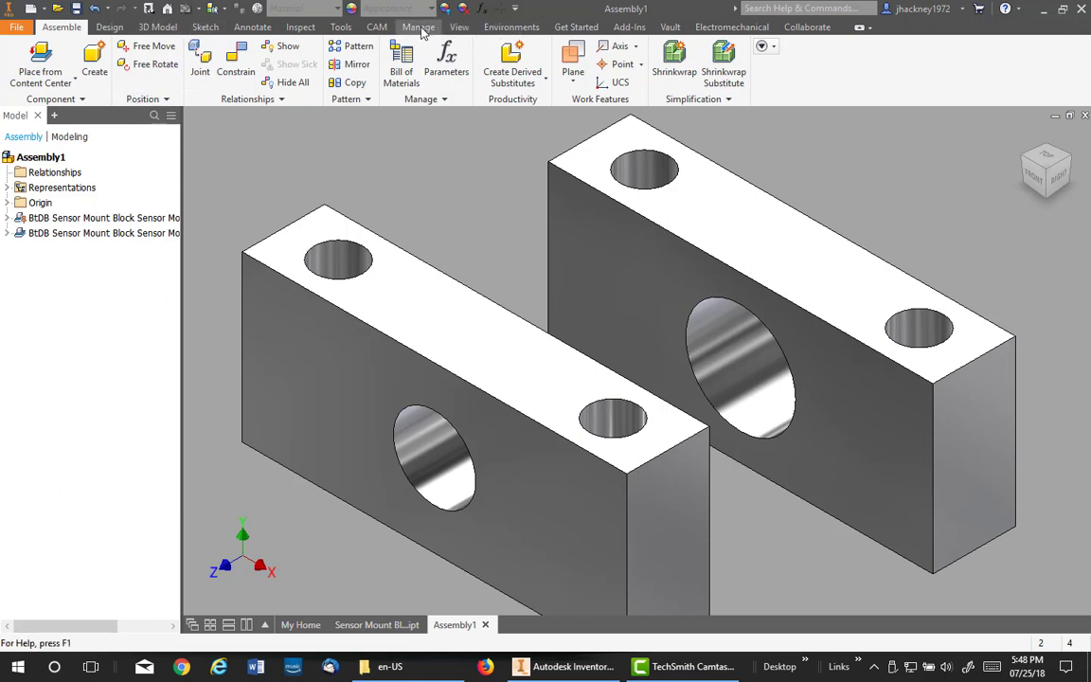
left_click(562, 30)
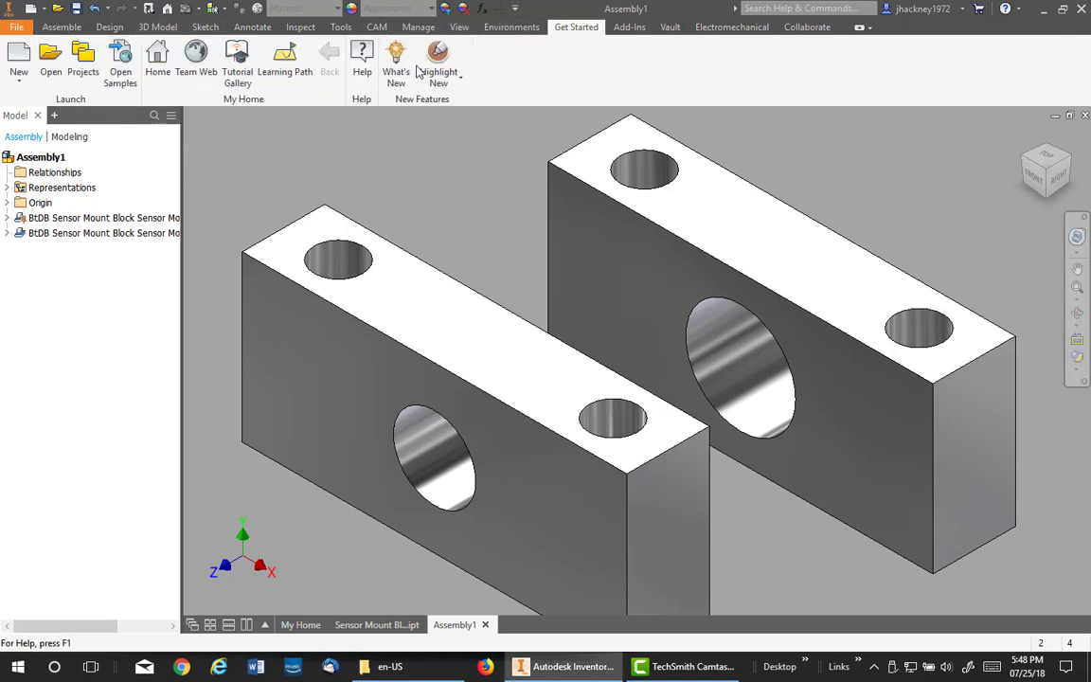
left_click(83, 68)
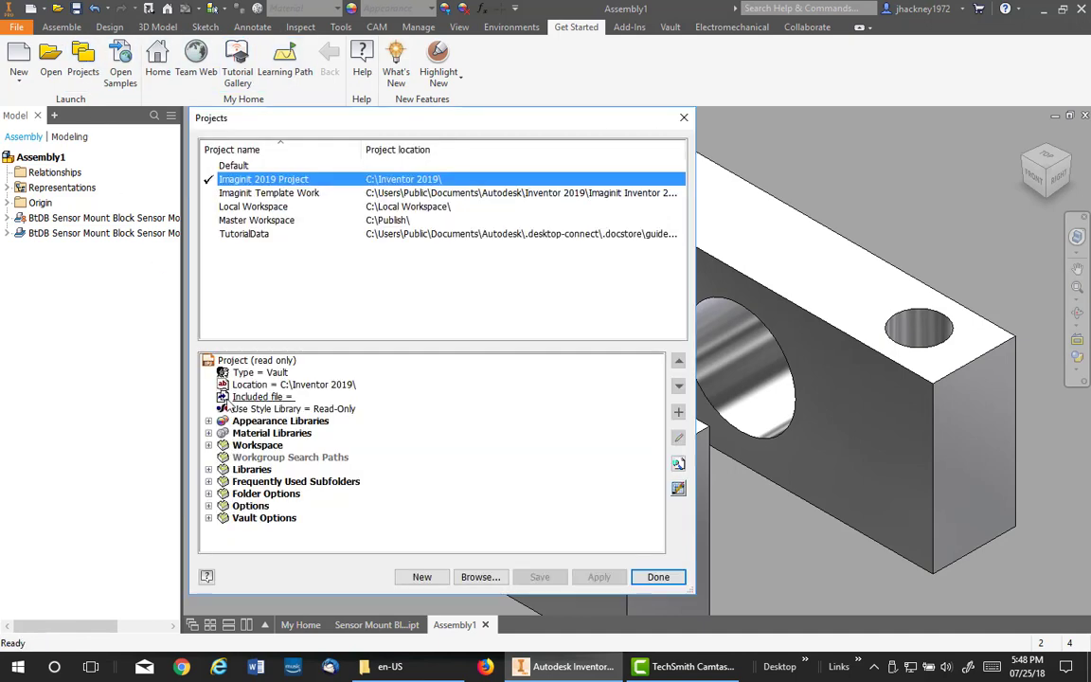
left_click(209, 494)
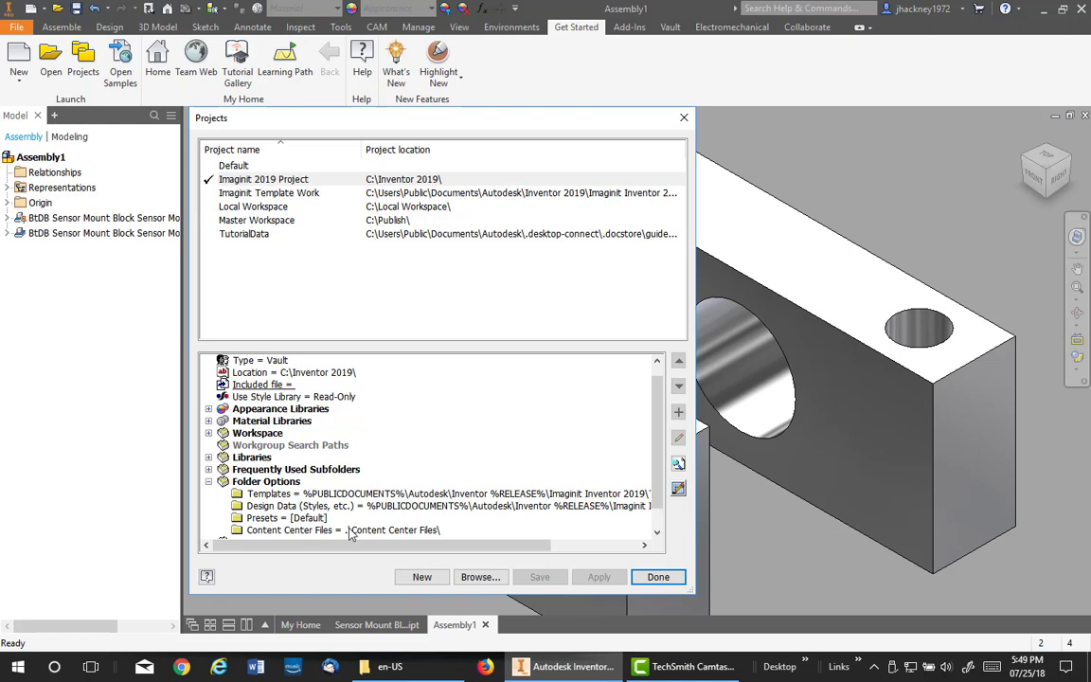
left_click(635, 577)
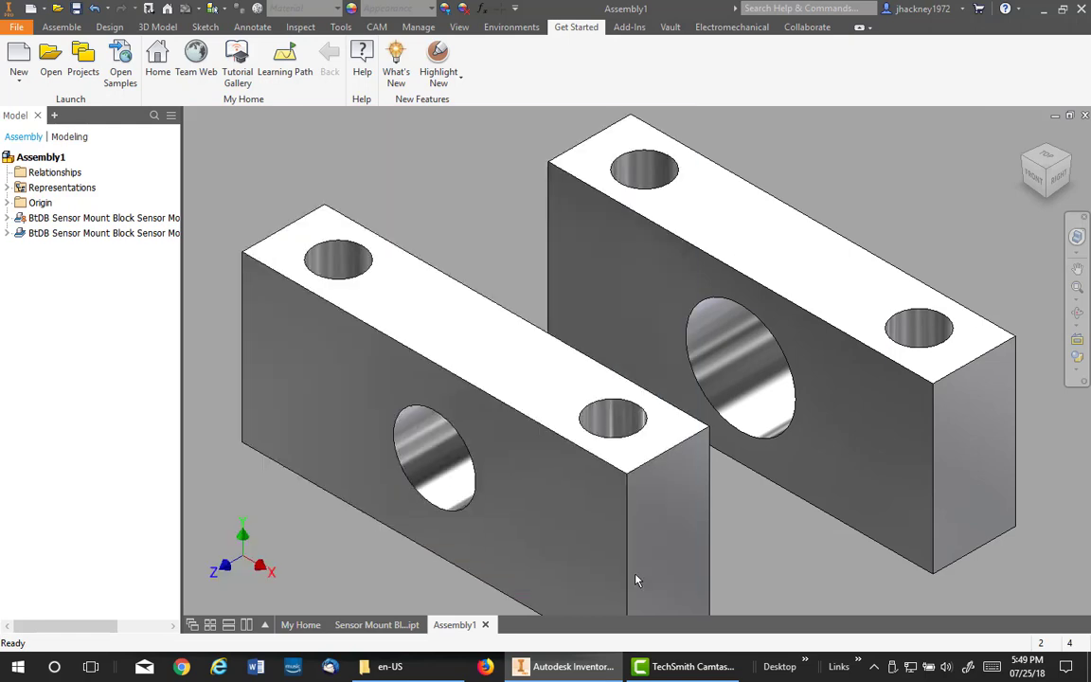
right_click(102, 221)
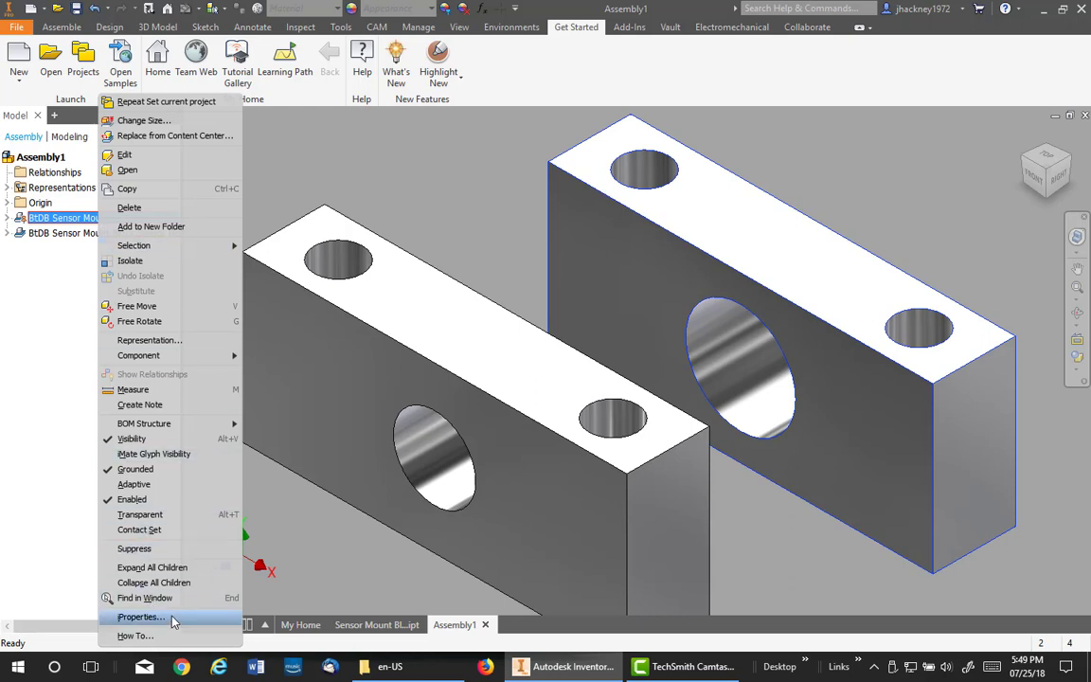
left_click(142, 617)
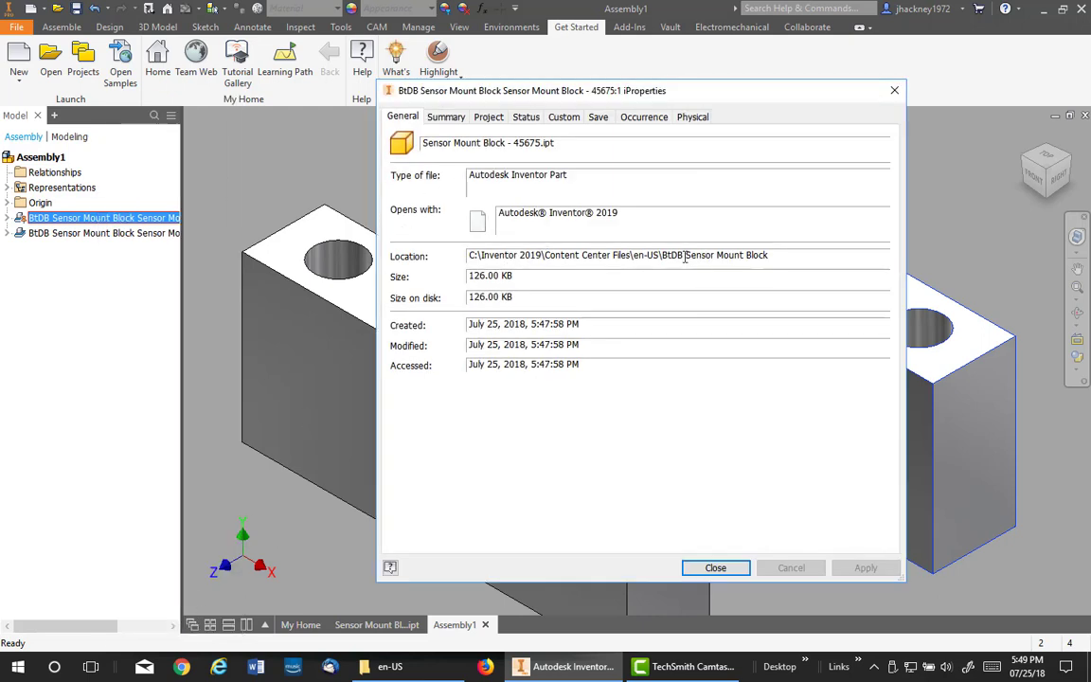
left_click(717, 569)
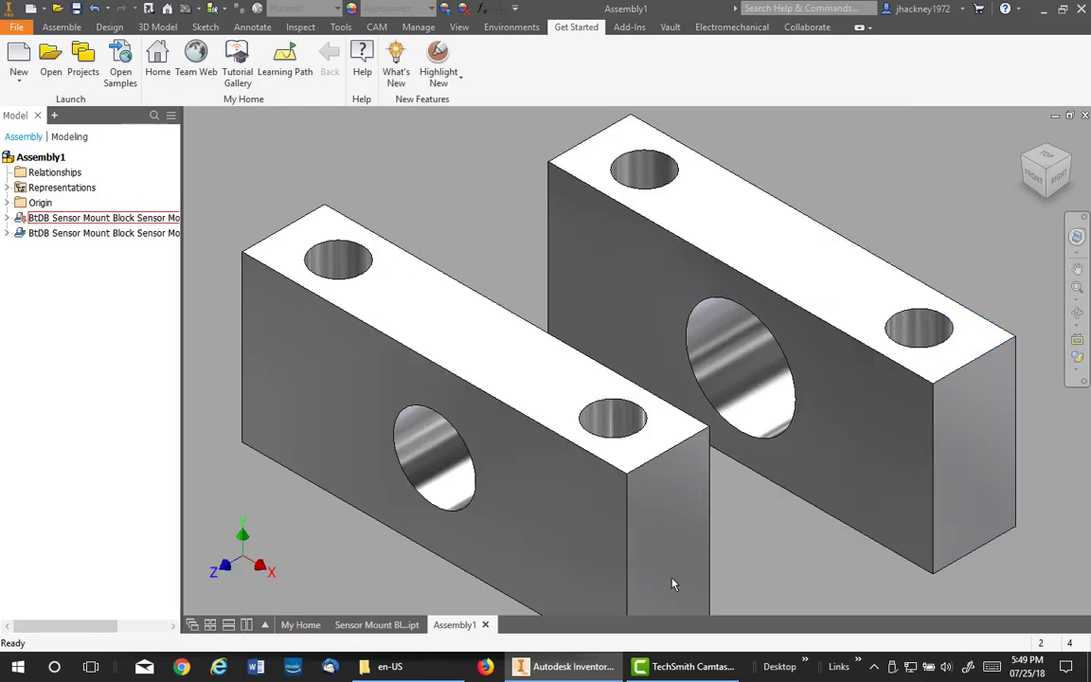
- Confirm 45675.ipt and 45676.ipt are in the BtDB Sensor Mount Block folder, then return to Assembly1
left_click(391, 667)
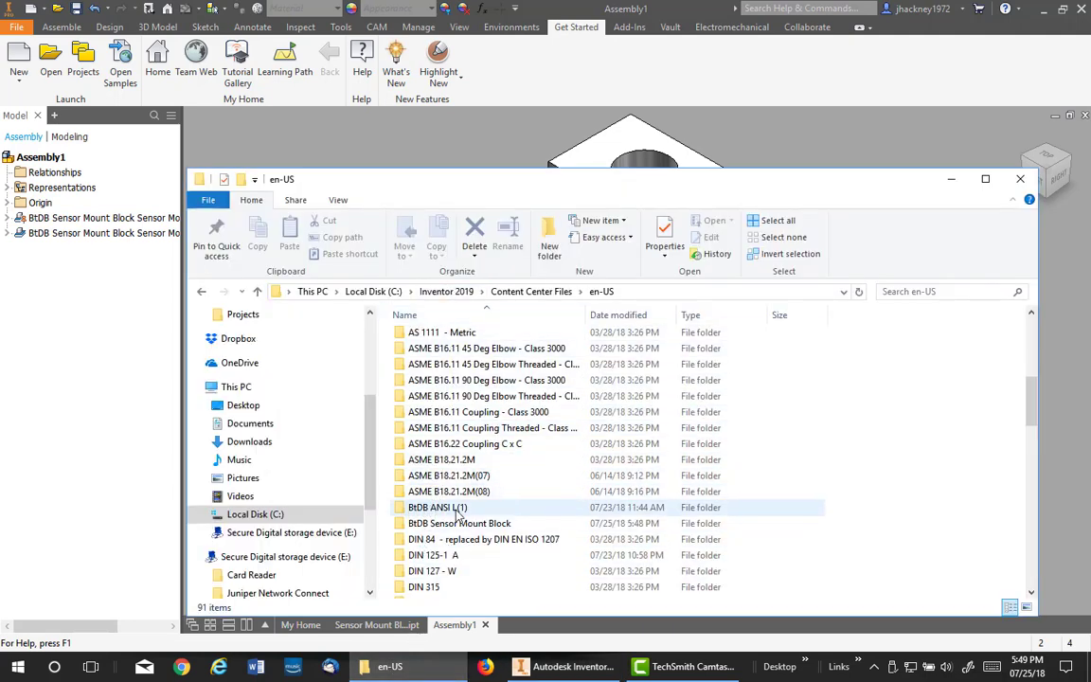
scroll(531, 521, "down", 1)
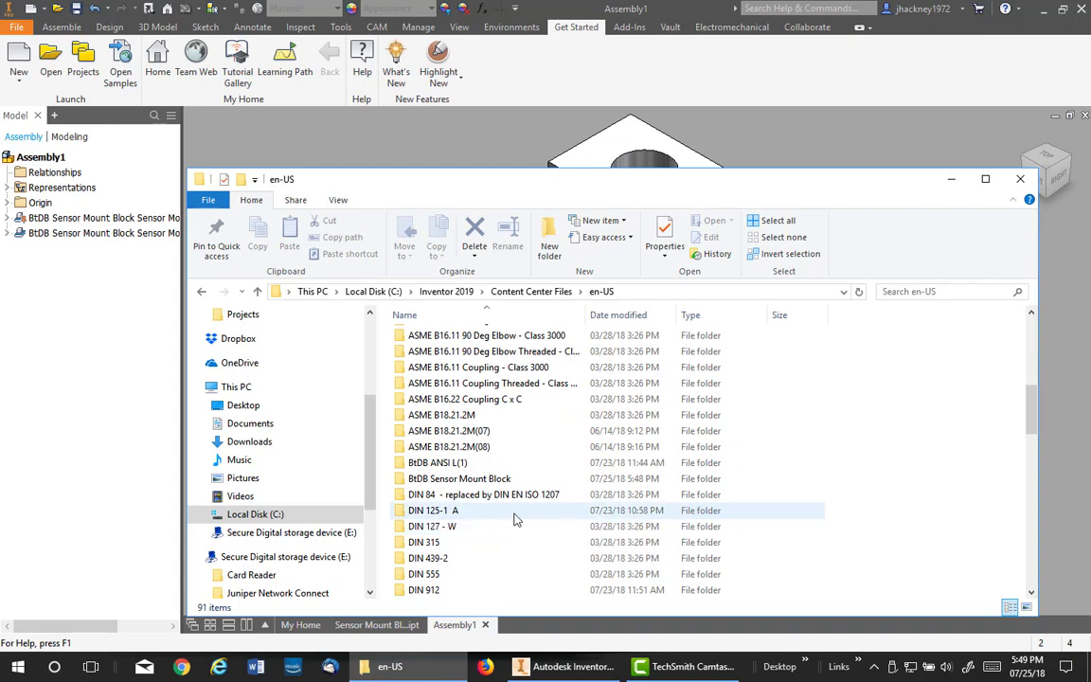
double_click(403, 482)
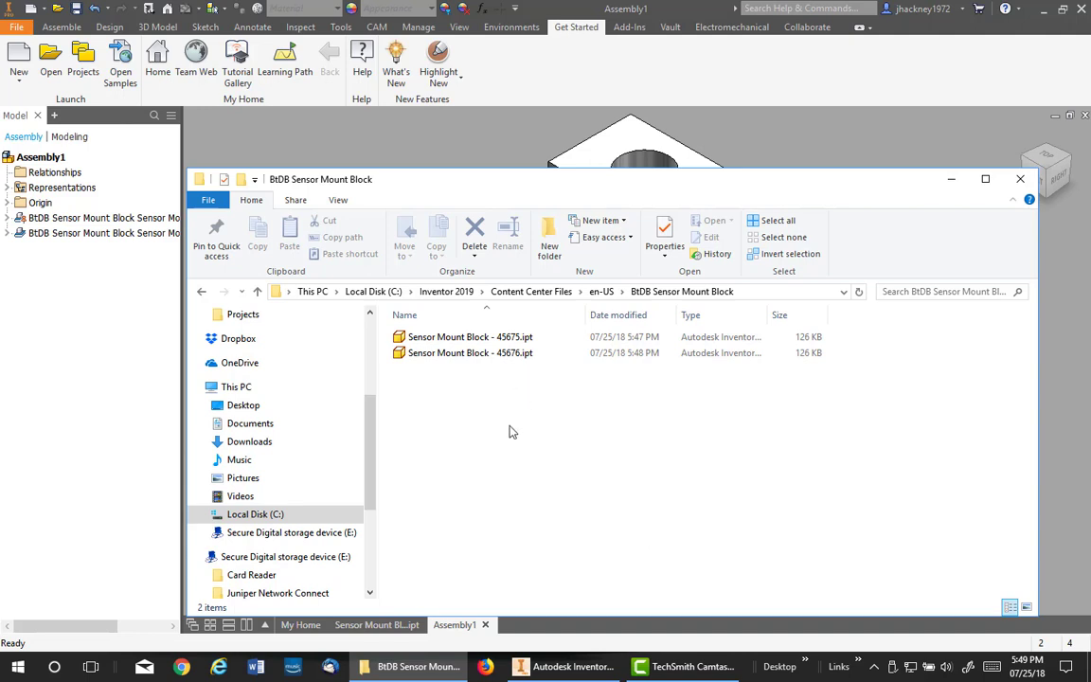
left_click(474, 144)
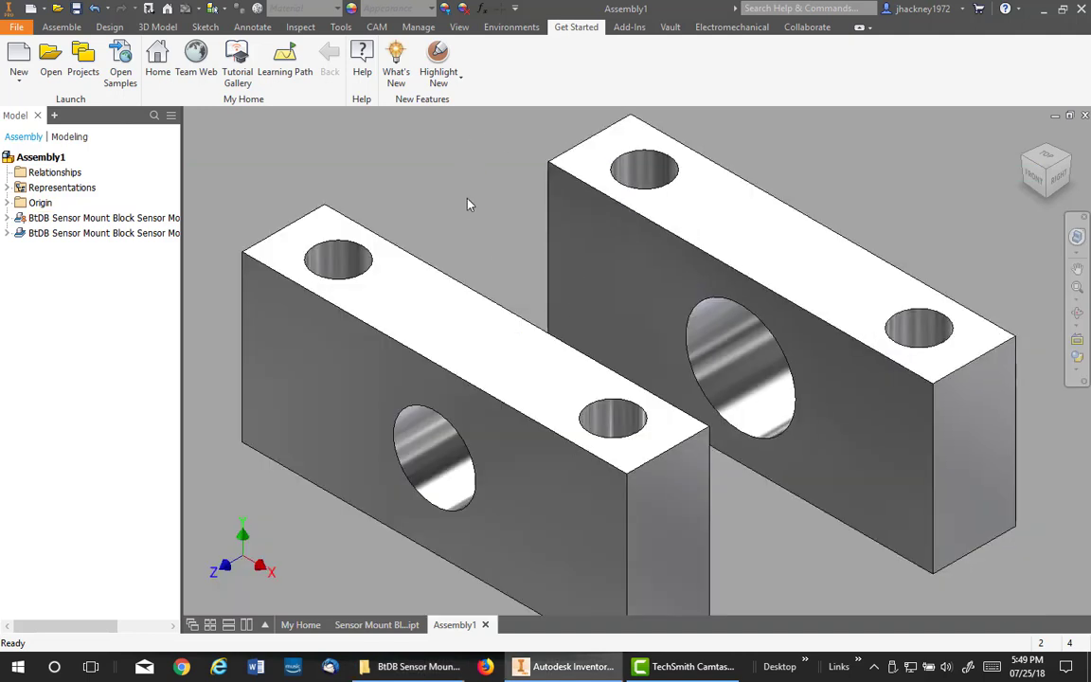